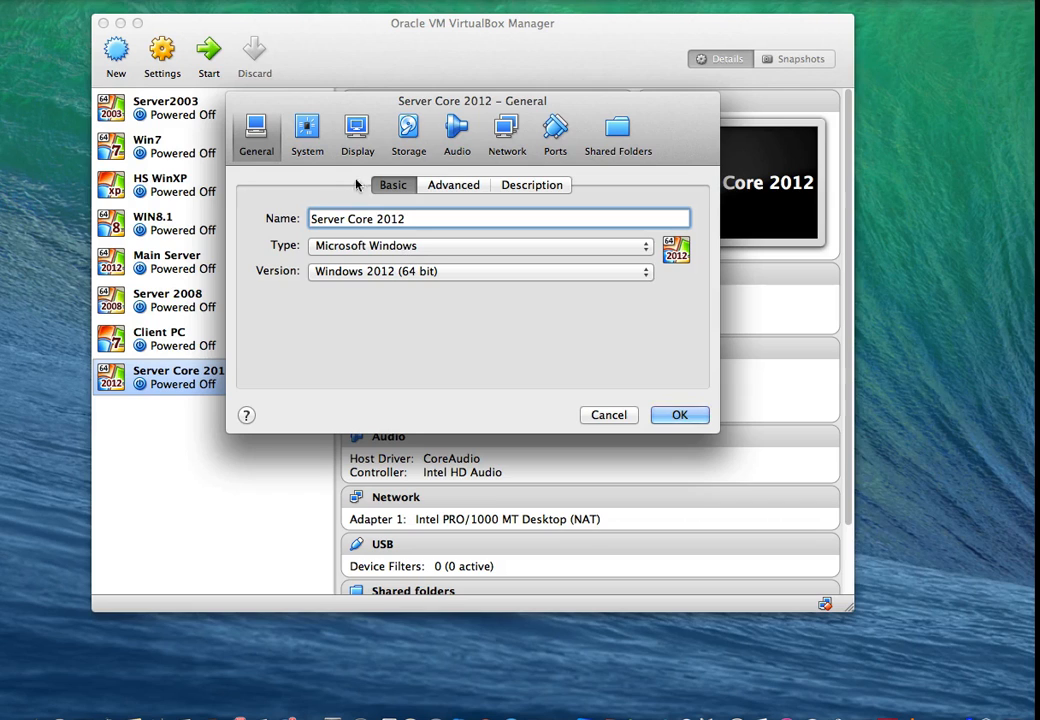
# - Disable floppy boot for the Server Core 2012 machine and order CD/DVD first and Hard Disk second
pyautogui.click(311, 131)
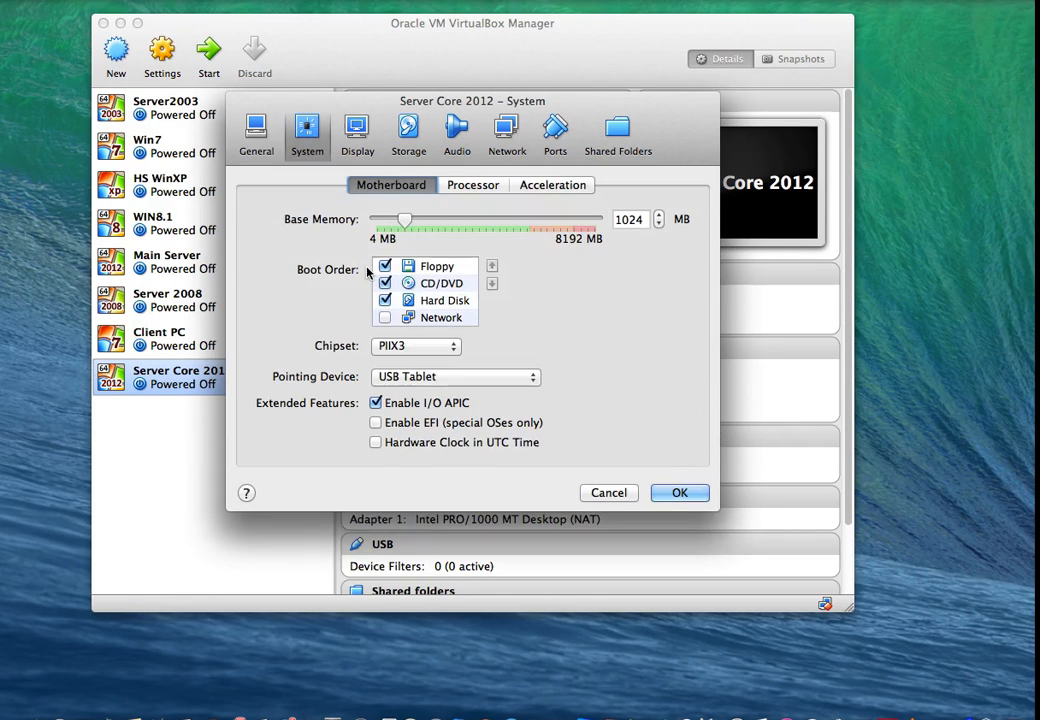
pyautogui.click(384, 266)
pyautogui.click(435, 283)
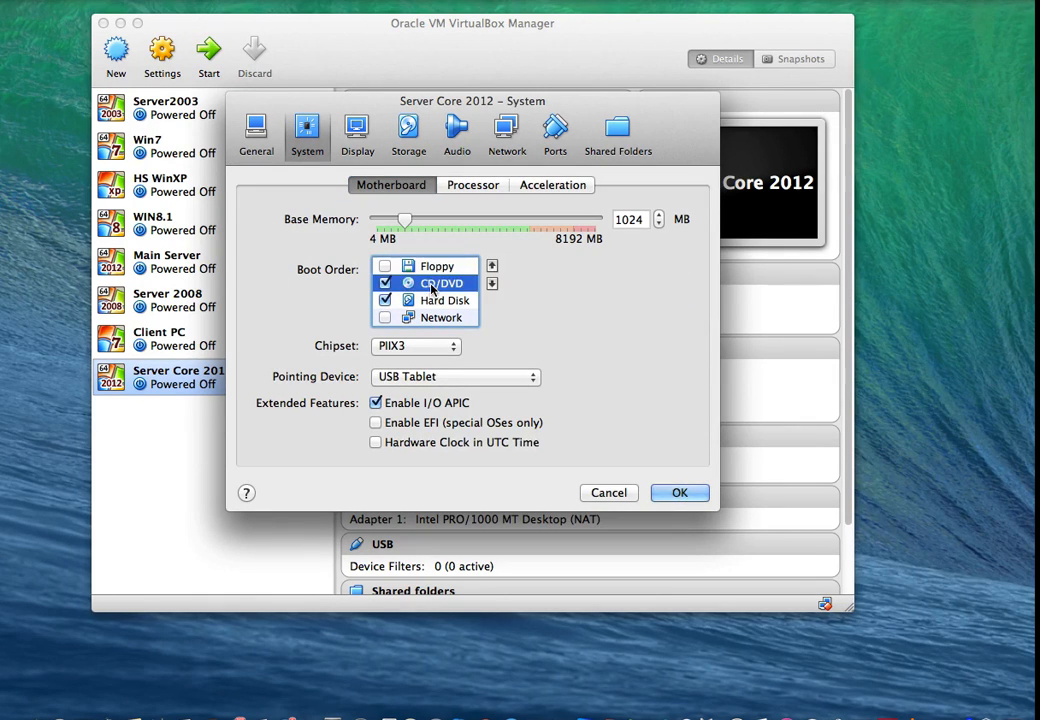
pyautogui.click(491, 266)
pyautogui.click(455, 301)
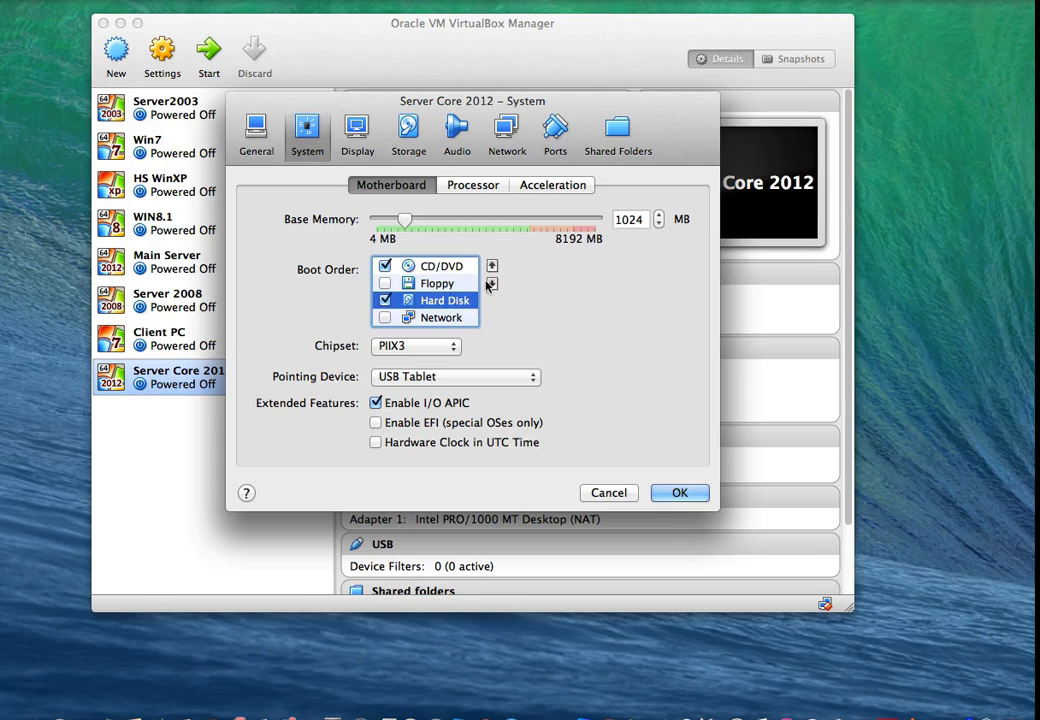
pyautogui.click(491, 266)
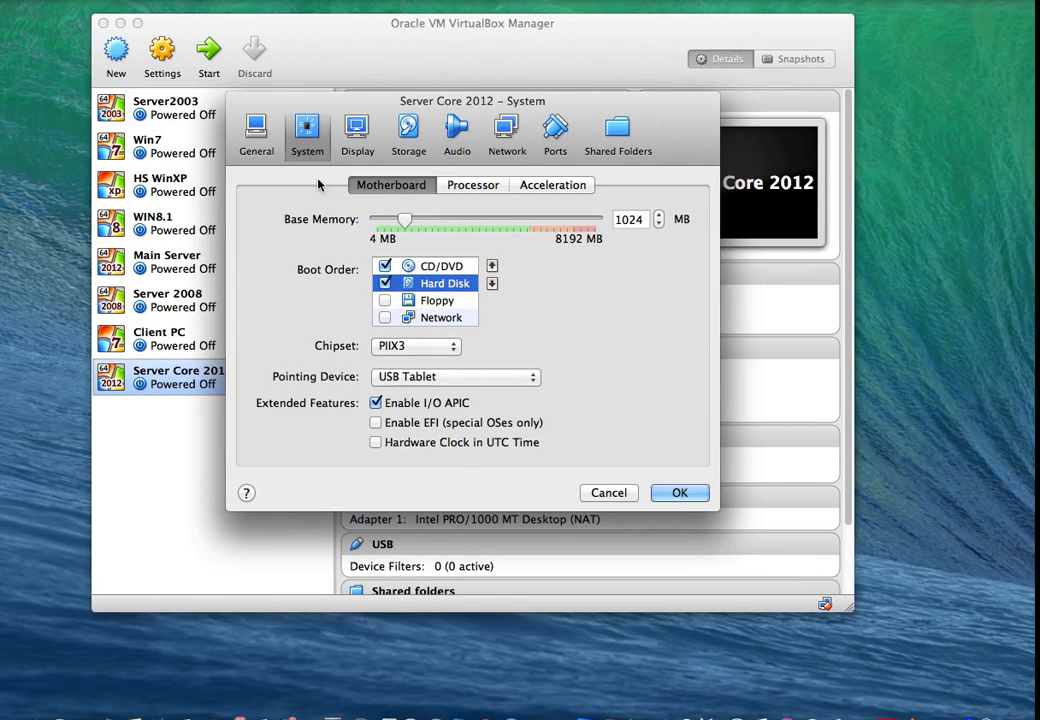
pyautogui.click(470, 185)
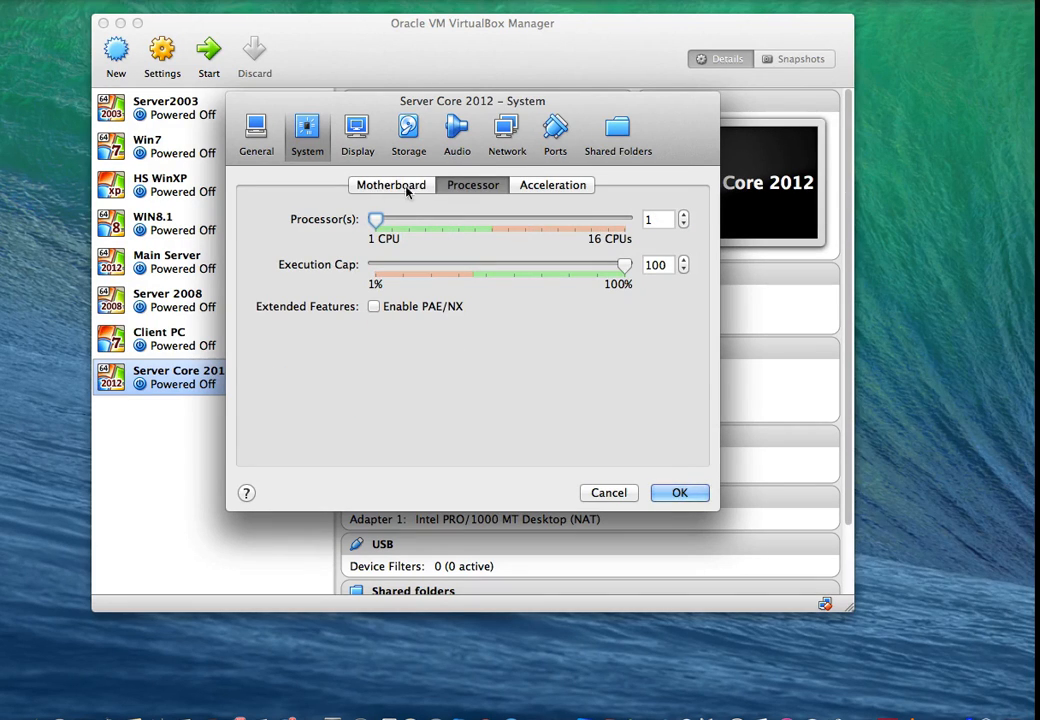
pyautogui.click(375, 186)
pyautogui.click(348, 133)
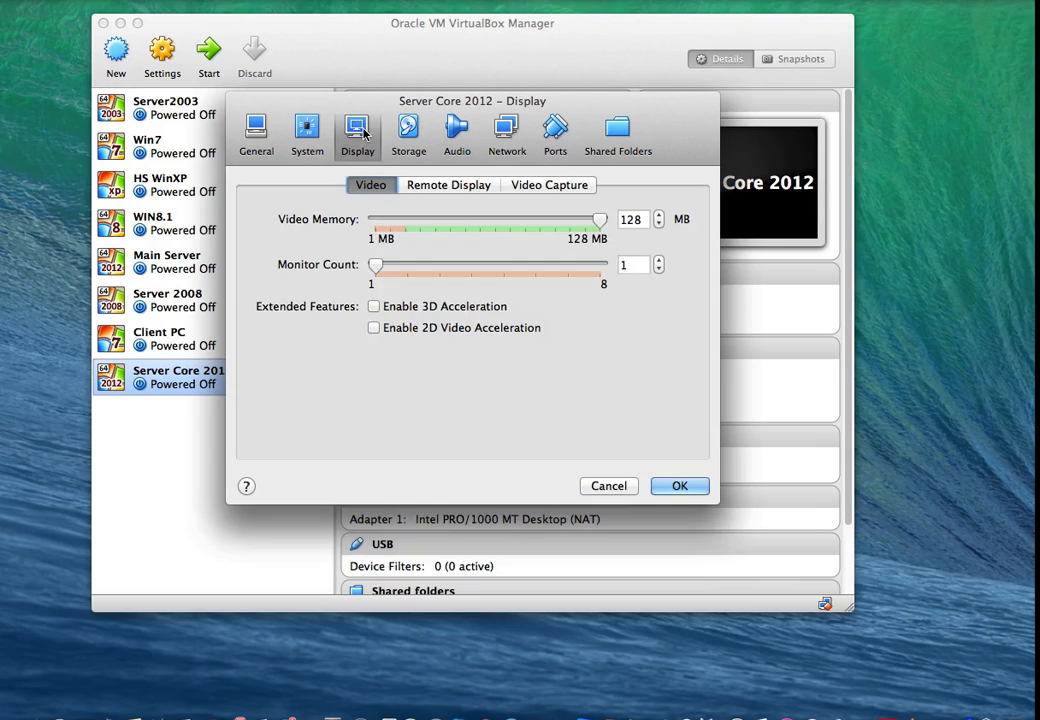
# - Attach the 9600.17050.WINBLUE_REFRESH ISO from the Desktop to the IDE controller and mark Server Core 2012.vdi as a solid-state drive
pyautogui.click(410, 133)
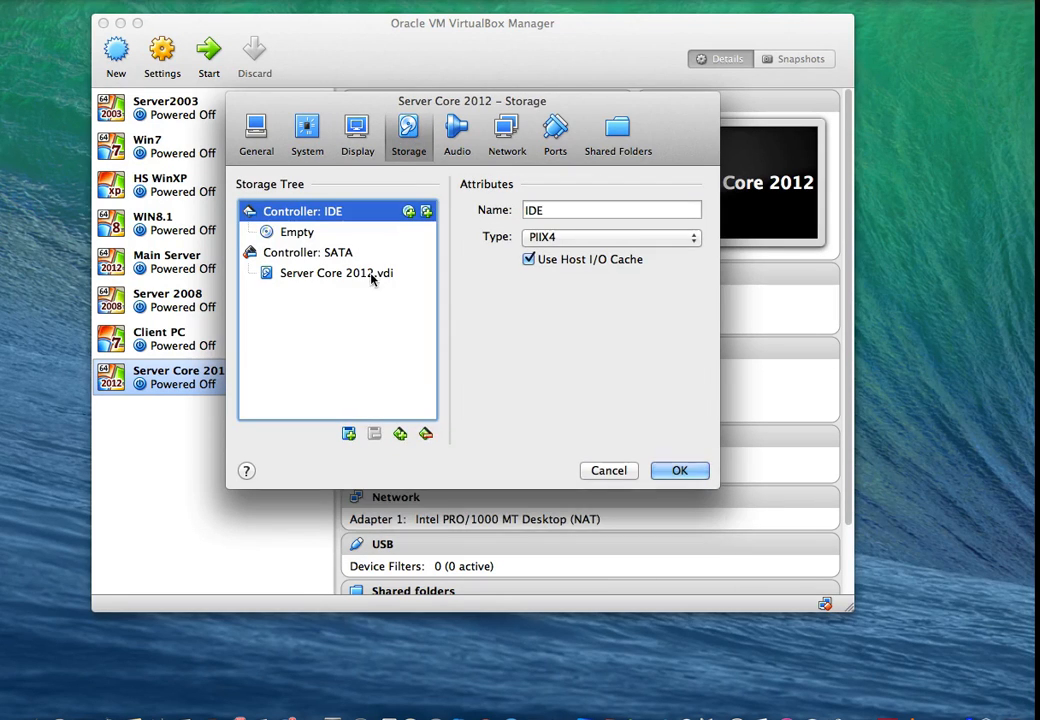
pyautogui.click(410, 213)
pyautogui.click(453, 277)
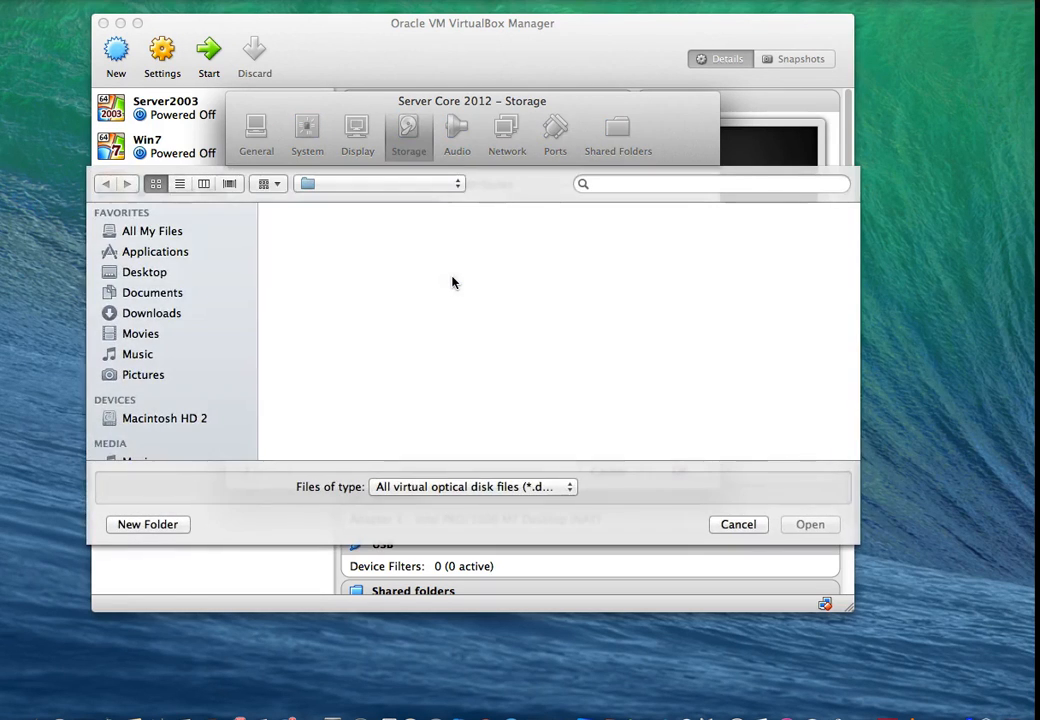
pyautogui.click(185, 273)
pyautogui.scroll(-2, 404, 339)
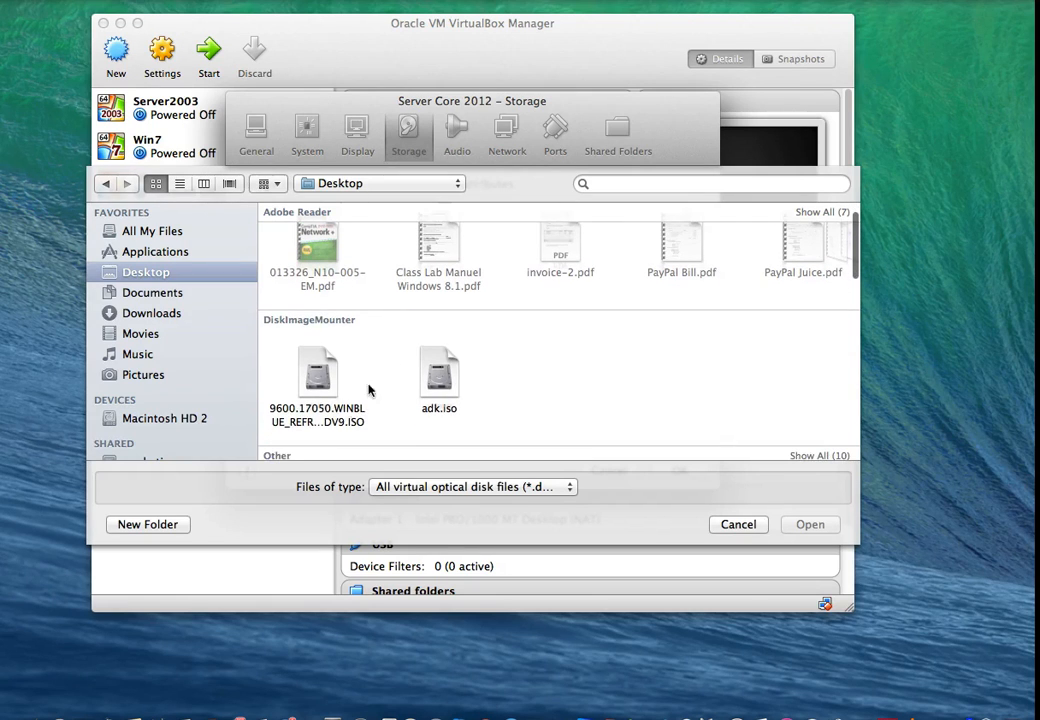
pyautogui.click(343, 415)
pyautogui.click(792, 523)
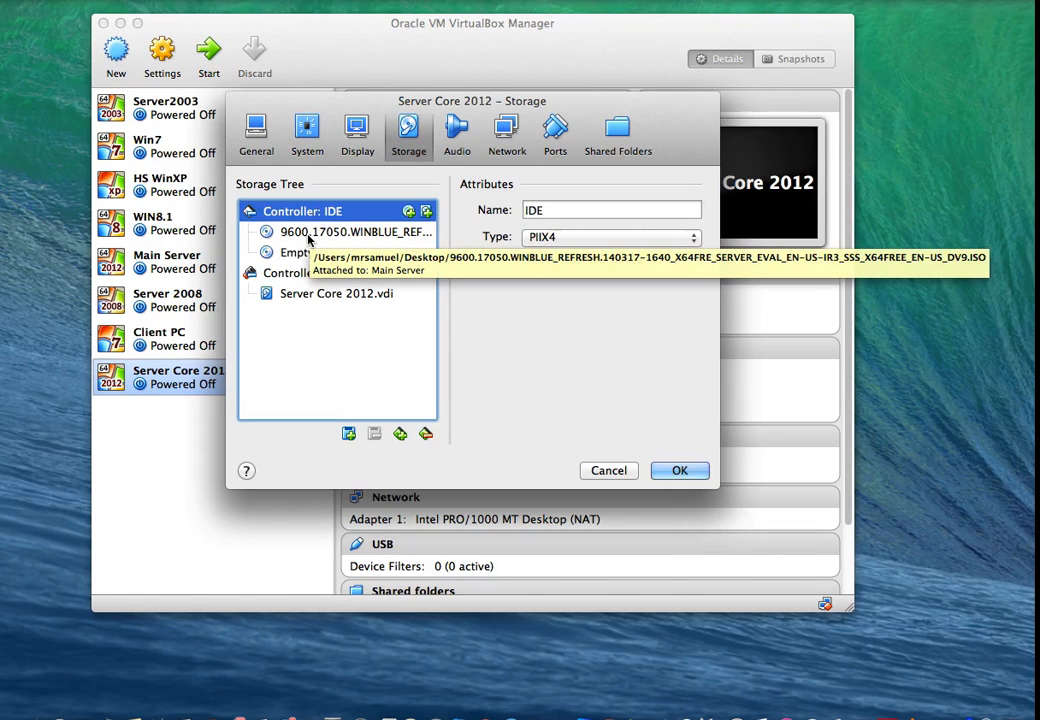
pyautogui.click(333, 295)
pyautogui.click(570, 238)
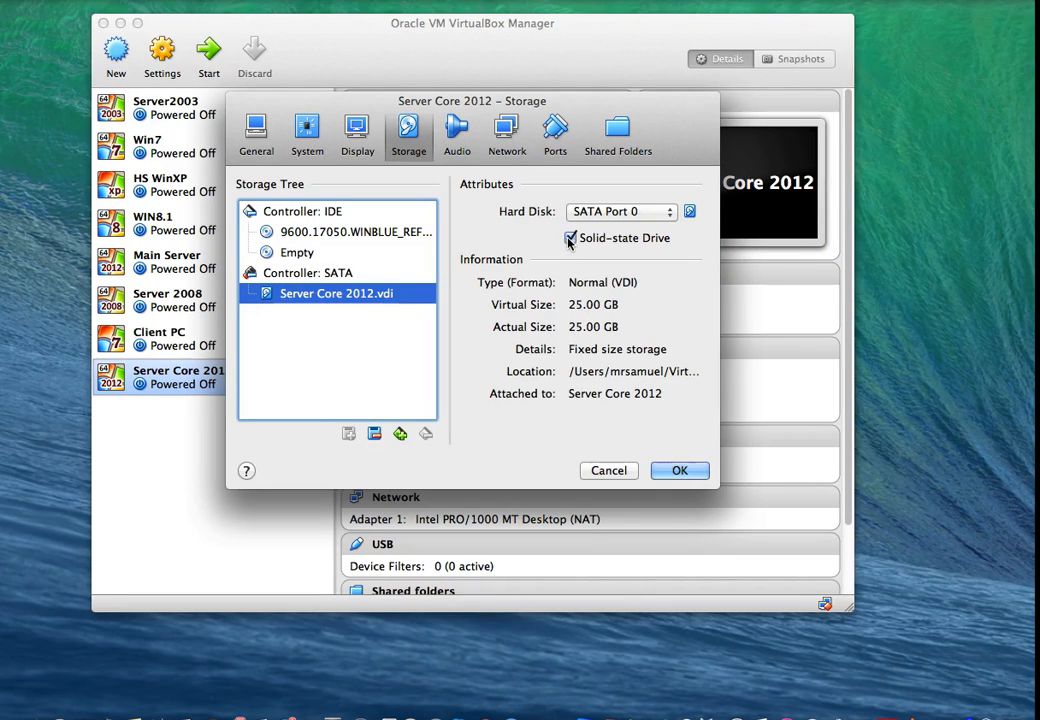
# - Attach network adapter 1 to Internal Network and set its promiscuous mode to Allow VMs
pyautogui.click(457, 138)
pyautogui.click(510, 131)
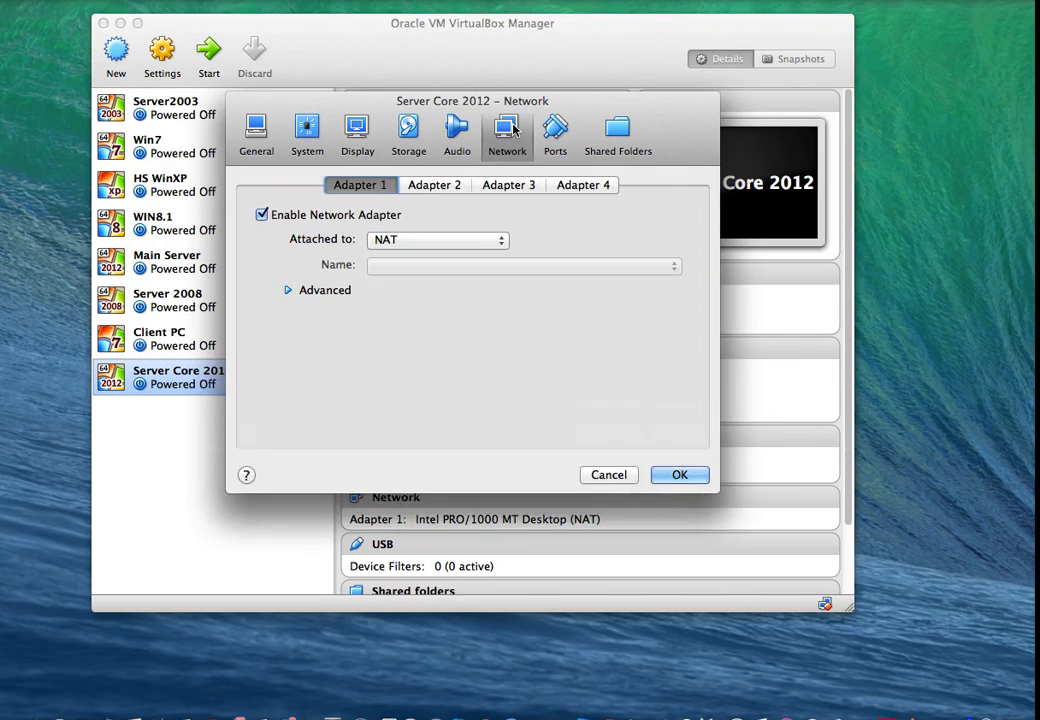
pyautogui.click(380, 241)
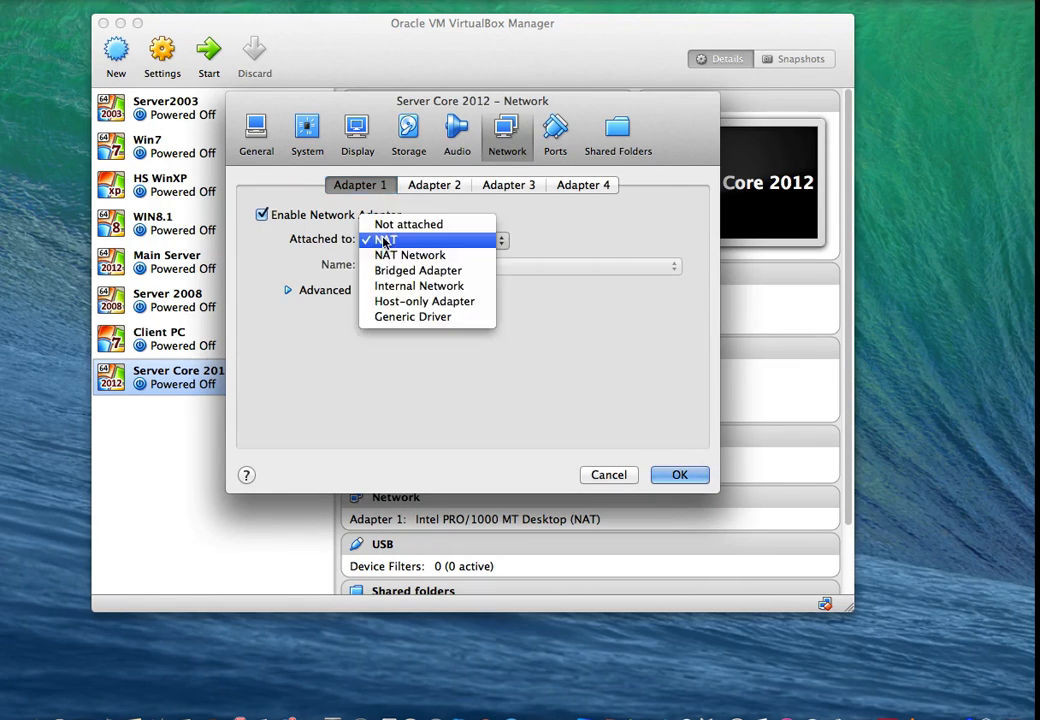
pyautogui.click(404, 288)
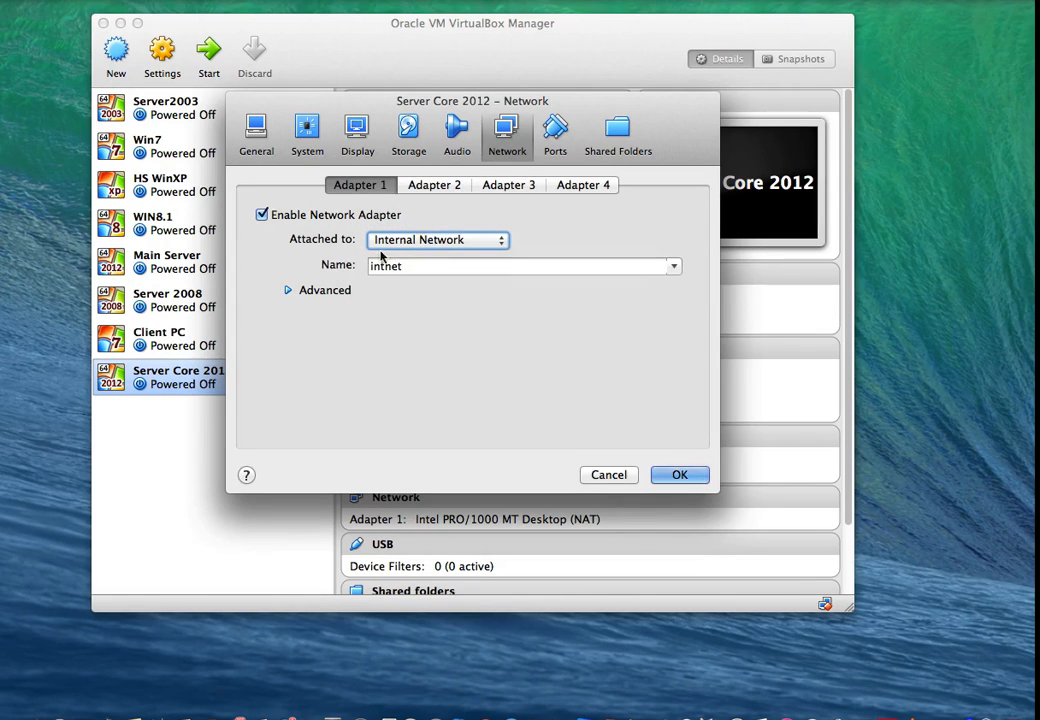
pyautogui.click(290, 290)
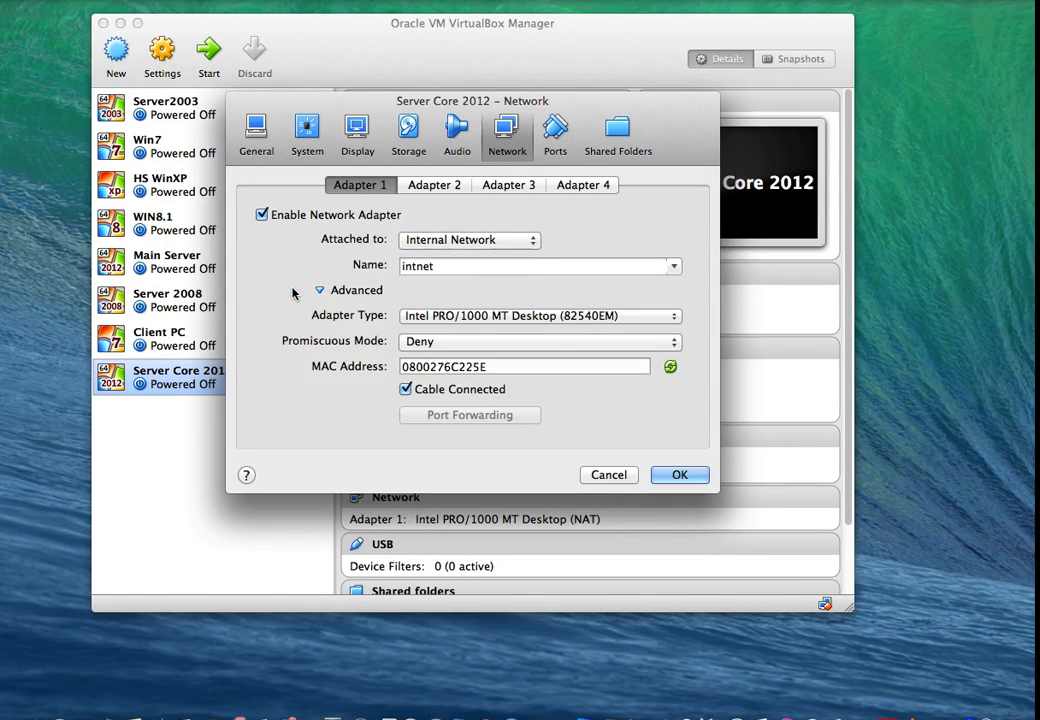
pyautogui.click(439, 314)
pyautogui.click(441, 317)
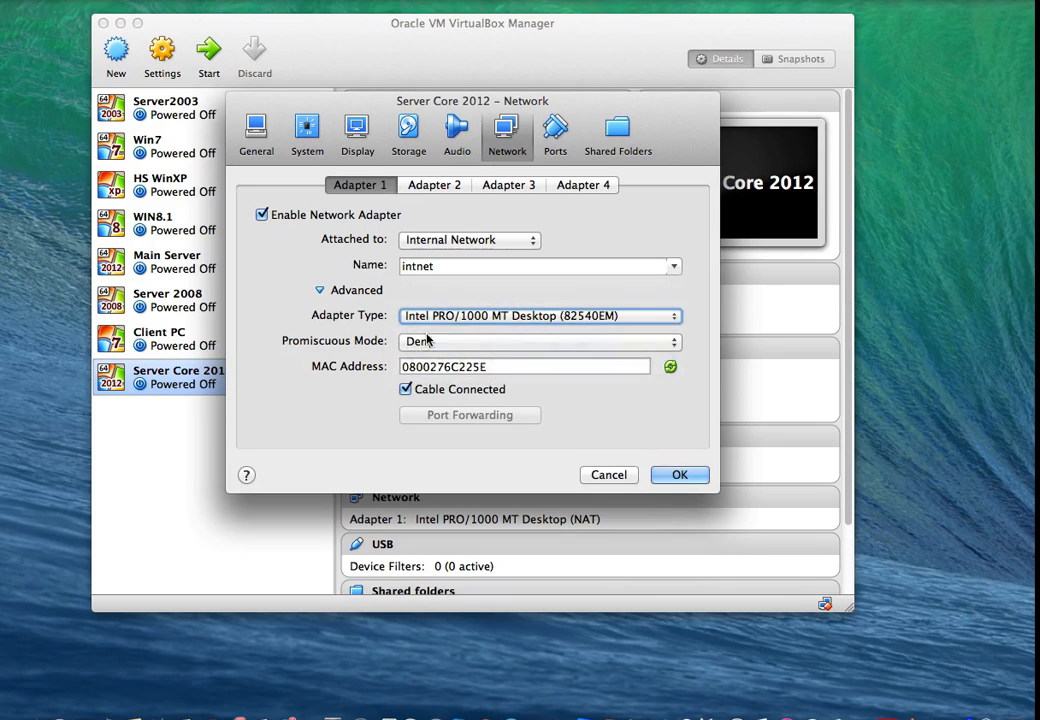
pyautogui.click(439, 343)
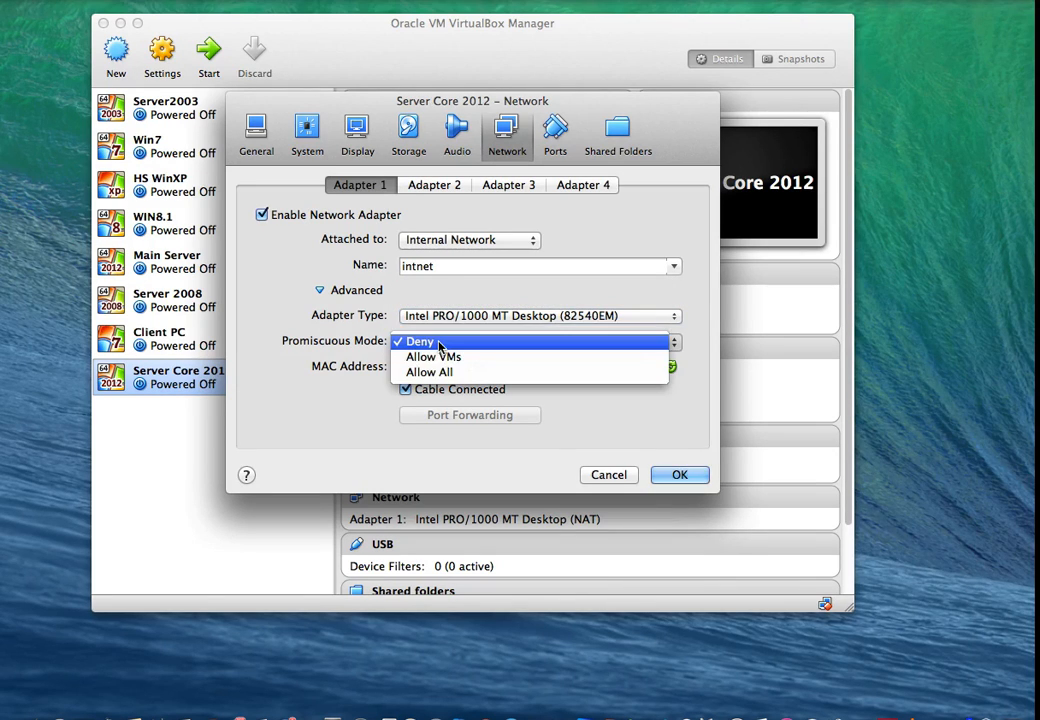
pyautogui.click(441, 356)
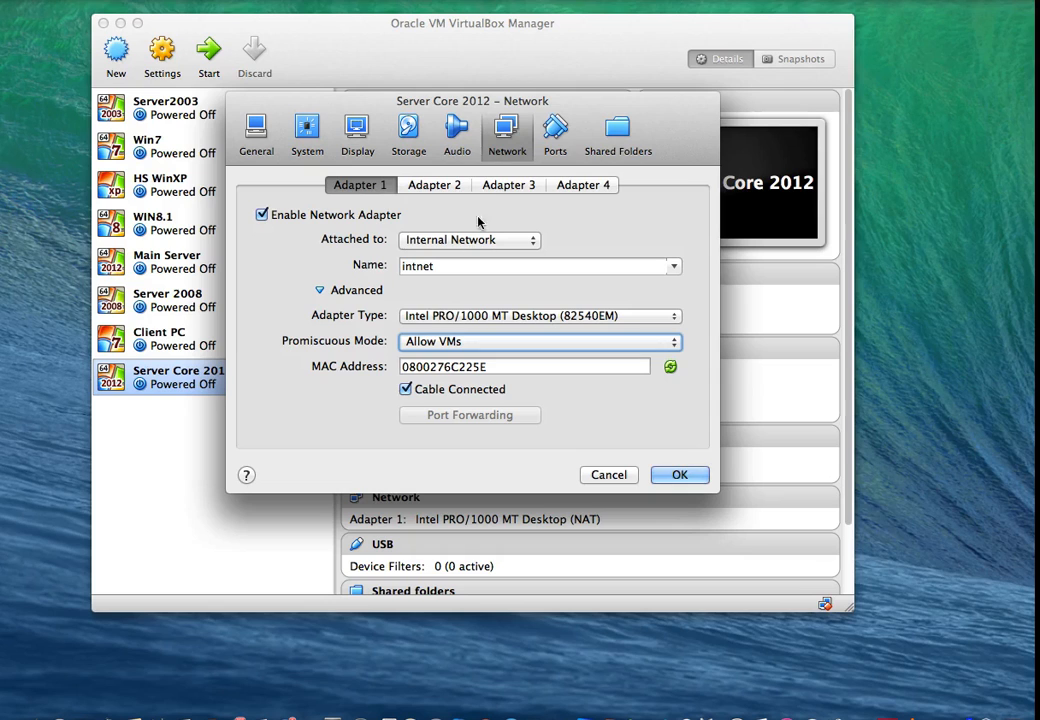
# - Review the machine's ports, shared folders, network, audio, storage, display, system and general settings
pyautogui.click(558, 134)
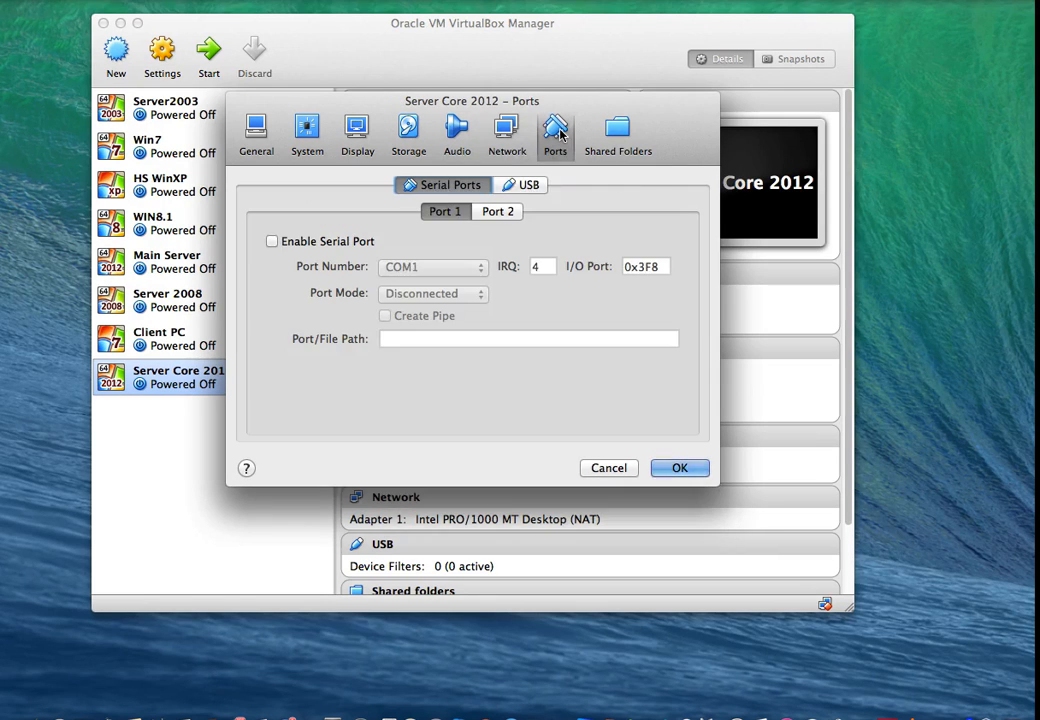
pyautogui.click(619, 130)
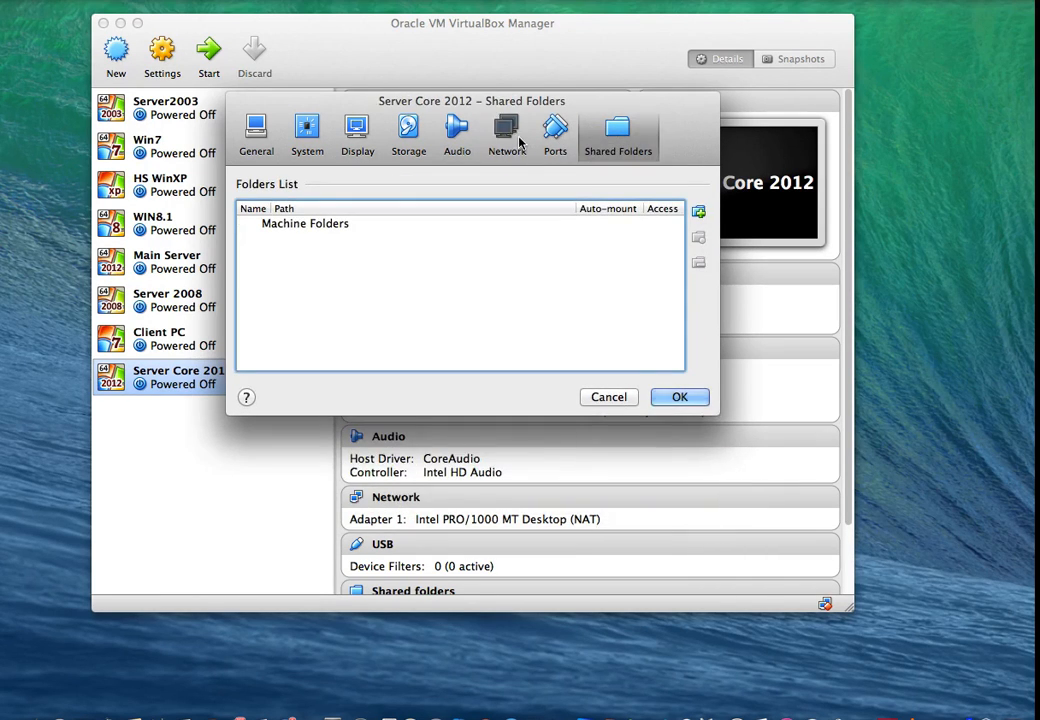
pyautogui.click(507, 128)
pyautogui.click(462, 142)
pyautogui.click(408, 140)
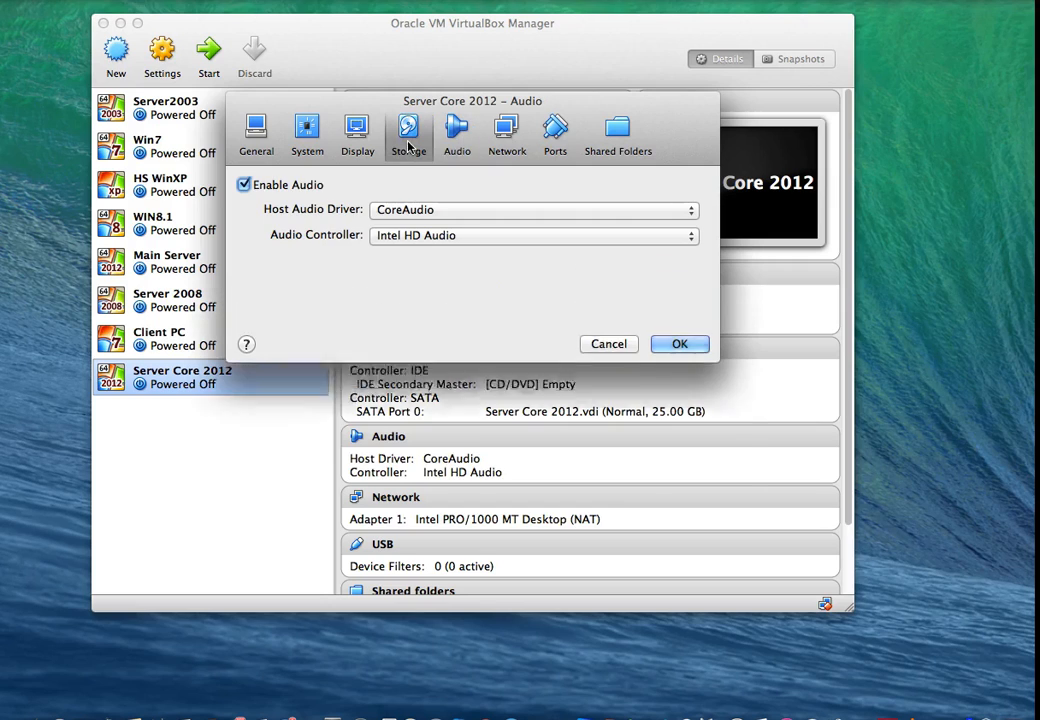
pyautogui.click(345, 232)
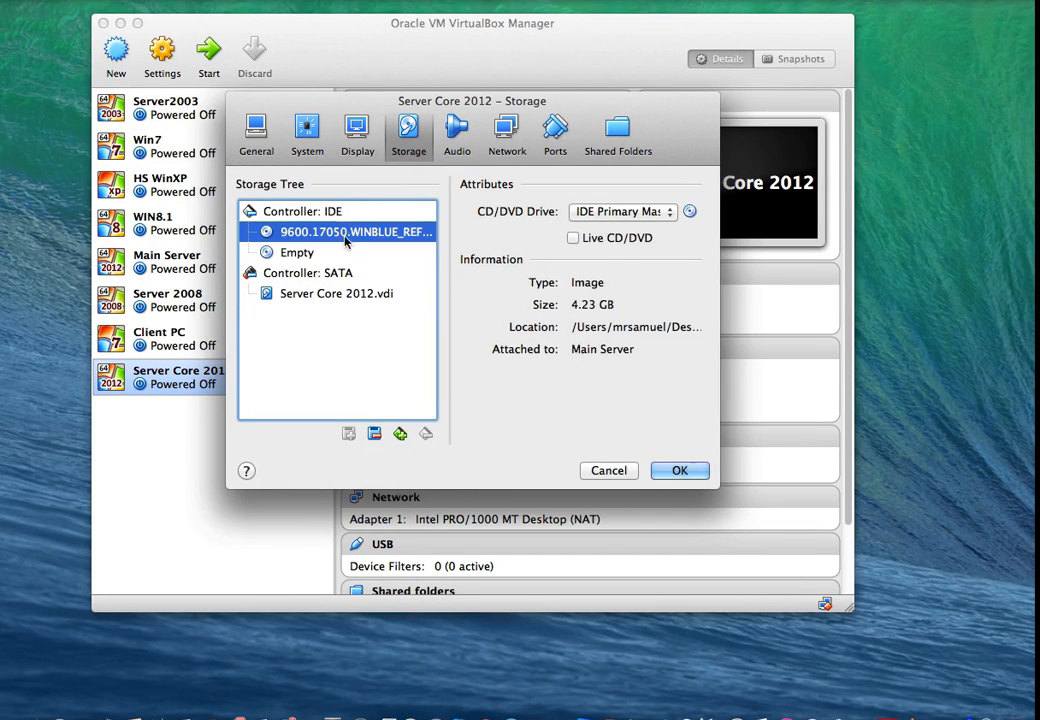
pyautogui.click(323, 295)
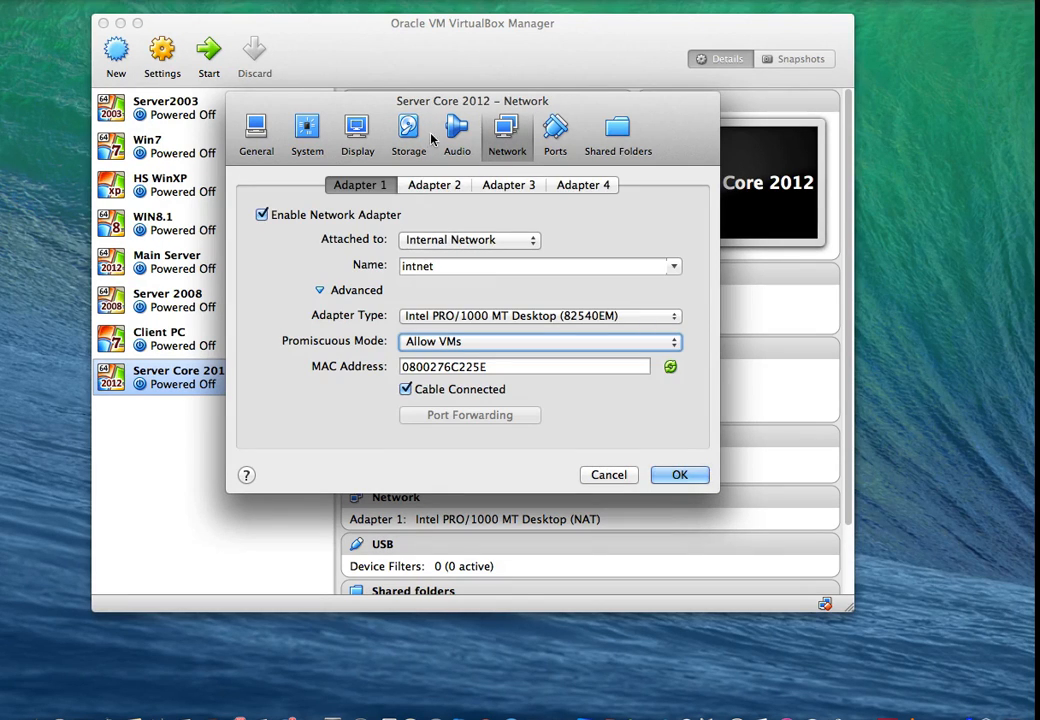
pyautogui.click(355, 135)
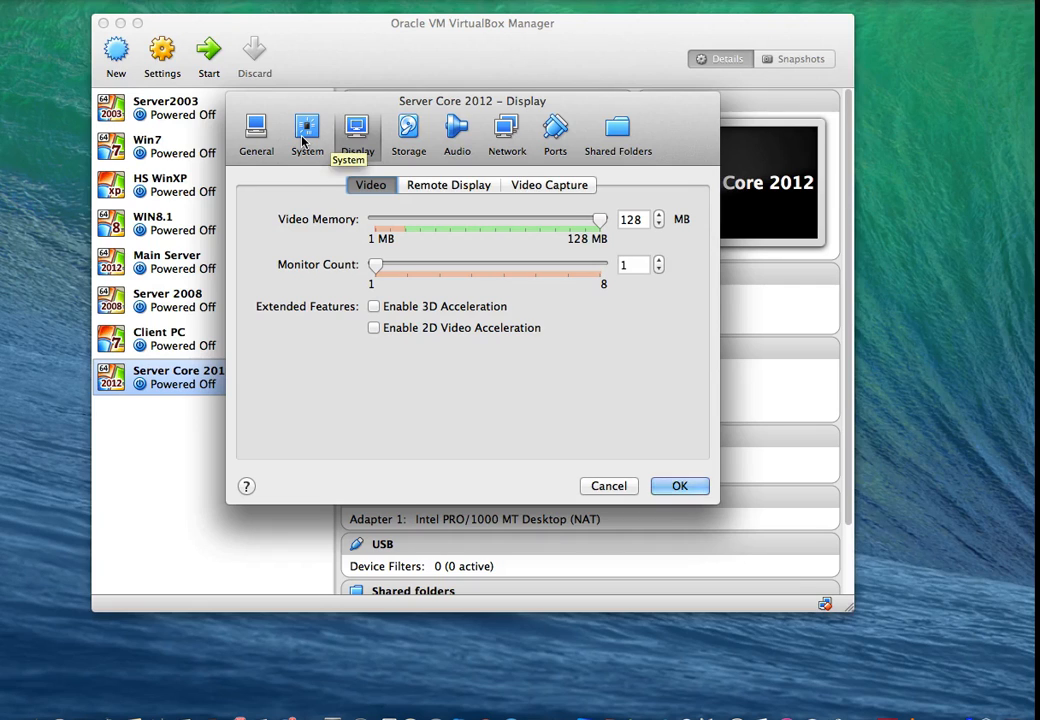
pyautogui.click(303, 141)
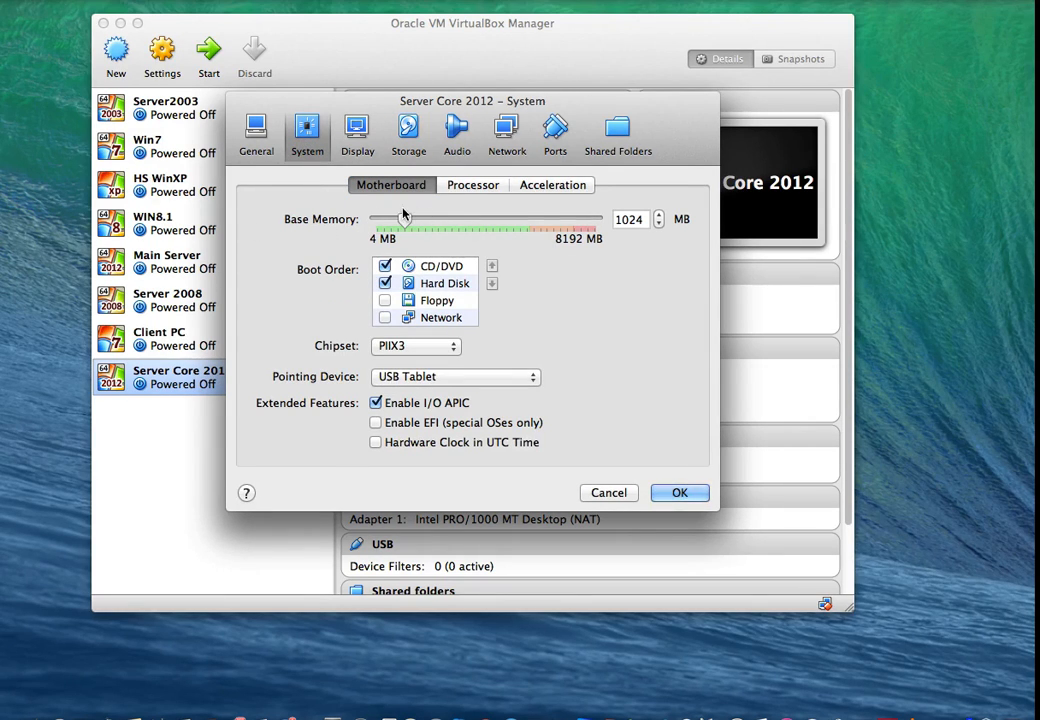
pyautogui.click(268, 146)
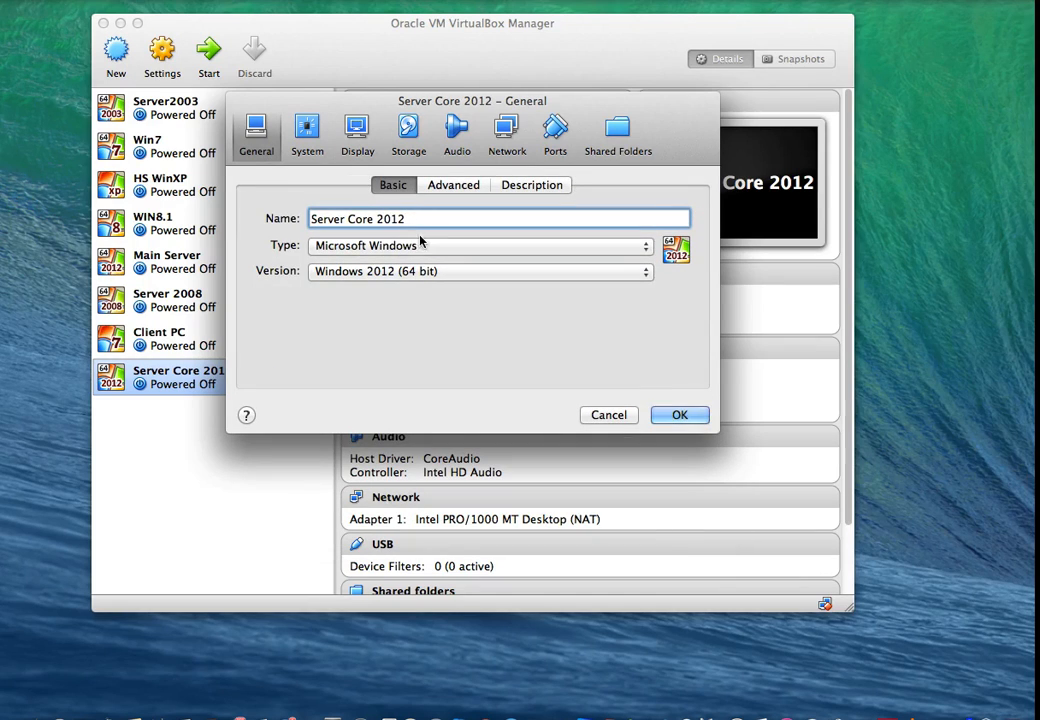
# - Save the settings and start the Server Core 2012 virtual machine, fitting its window fully on the screen
pyautogui.click(679, 416)
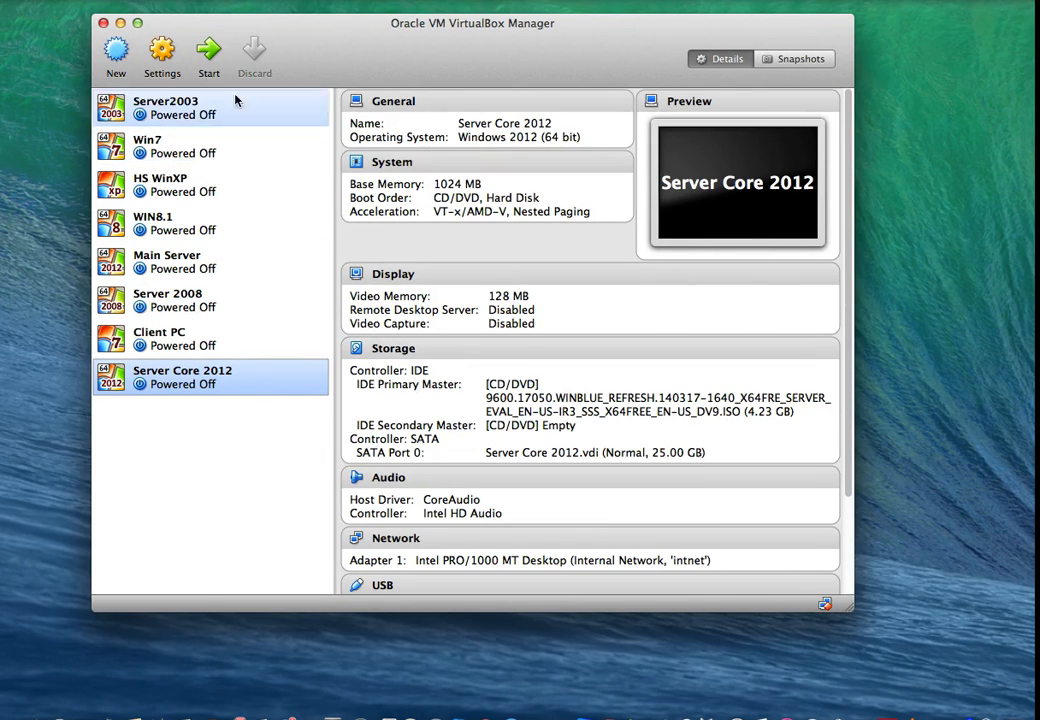
pyautogui.click(208, 57)
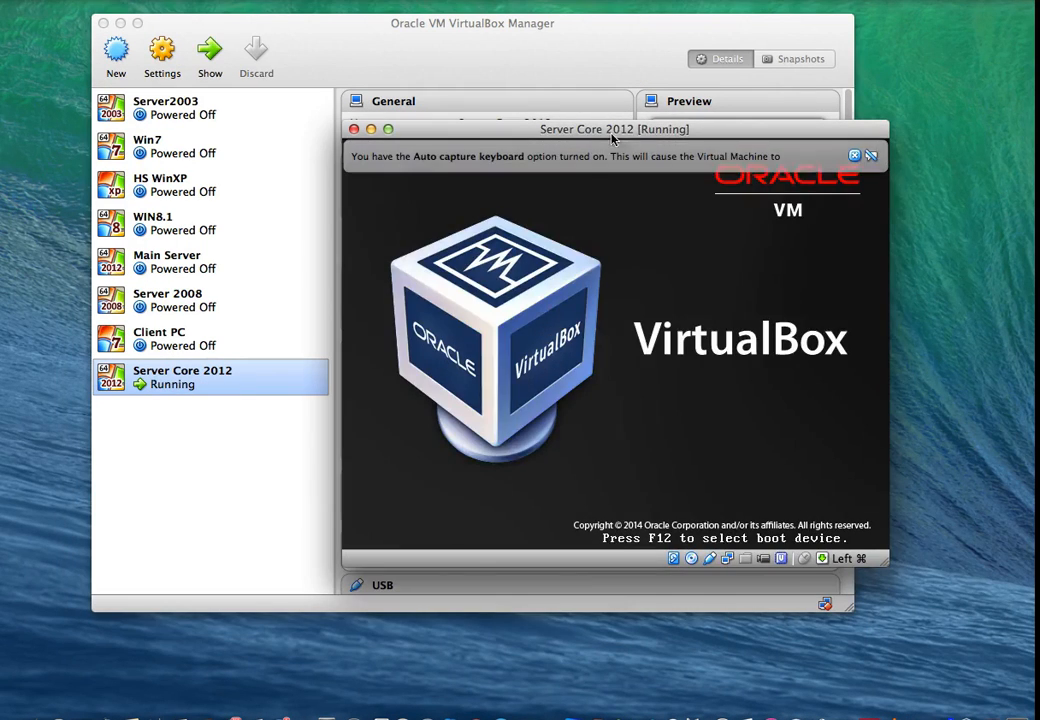
pyautogui.click(855, 157)
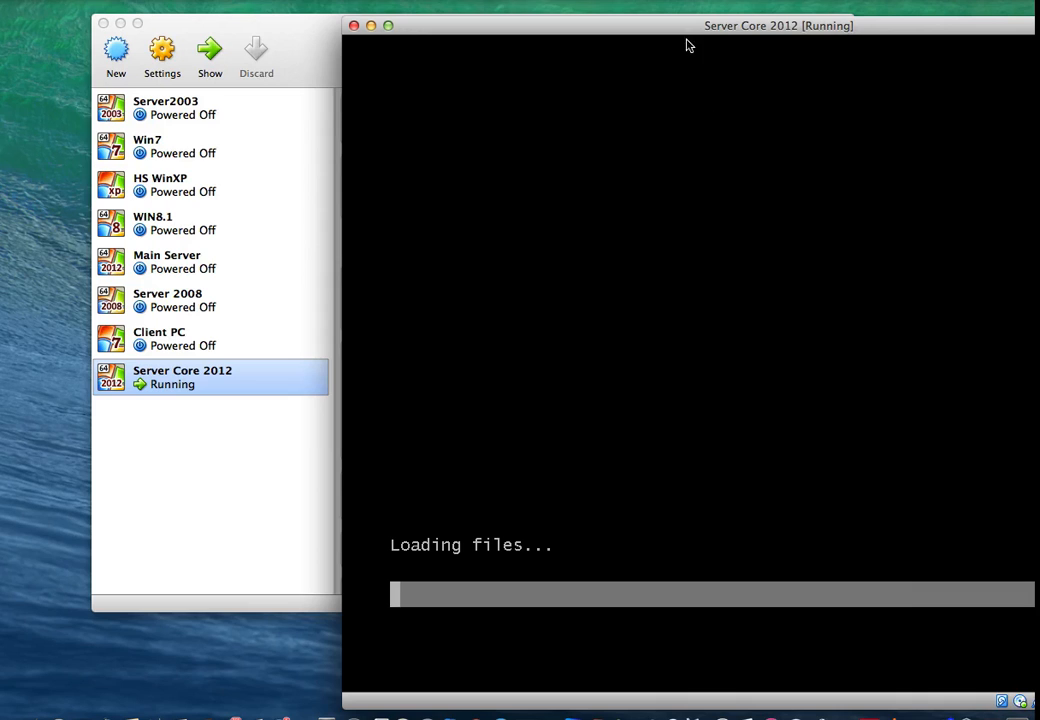
pyautogui.moveTo(675, 28); pyautogui.dragTo(410, 10)
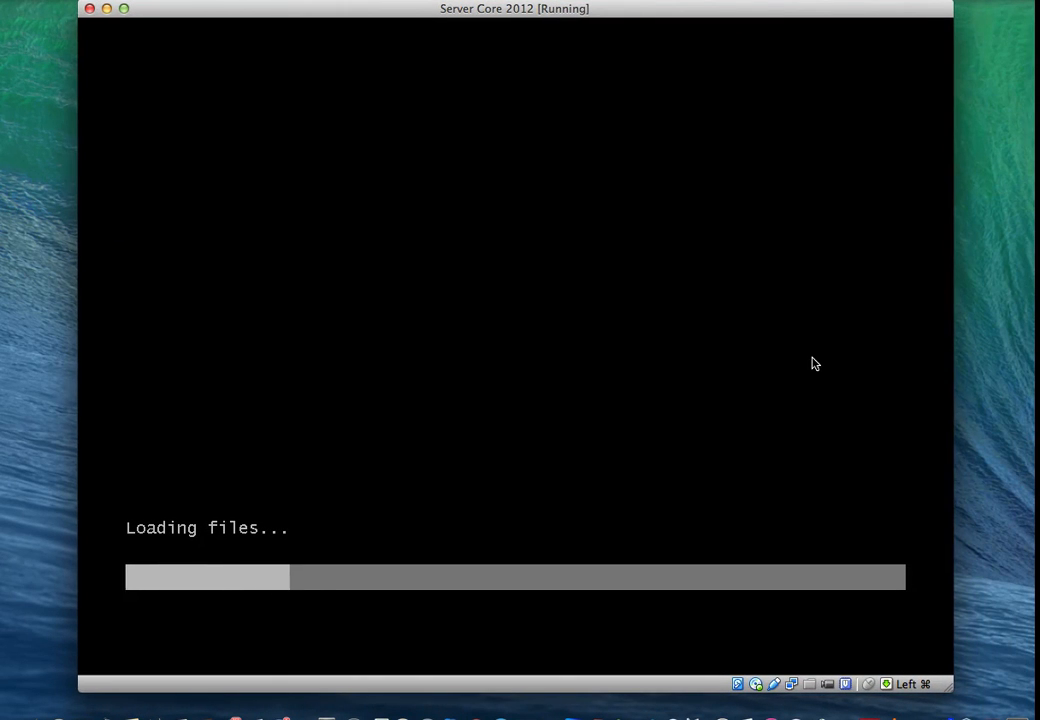
pyautogui.moveTo(949, 688); pyautogui.dragTo(962, 699)
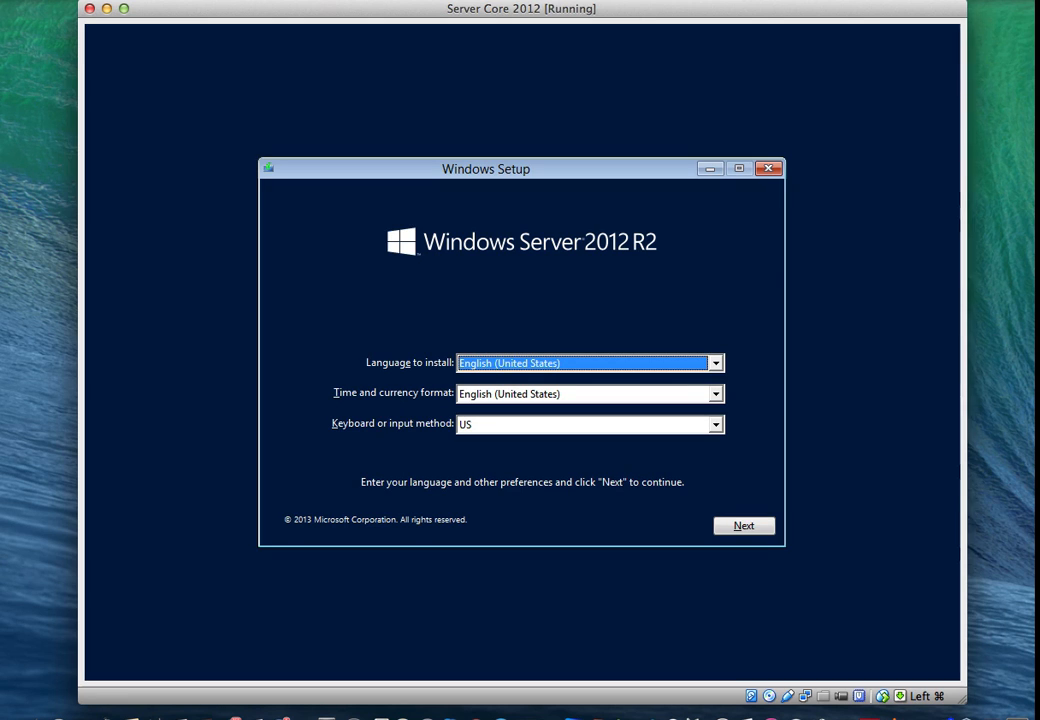
# - Start the Windows Server 2012 R2 installation with English (United States) language and format and the US keyboard
pyautogui.click(767, 530)
pyautogui.click(534, 362)
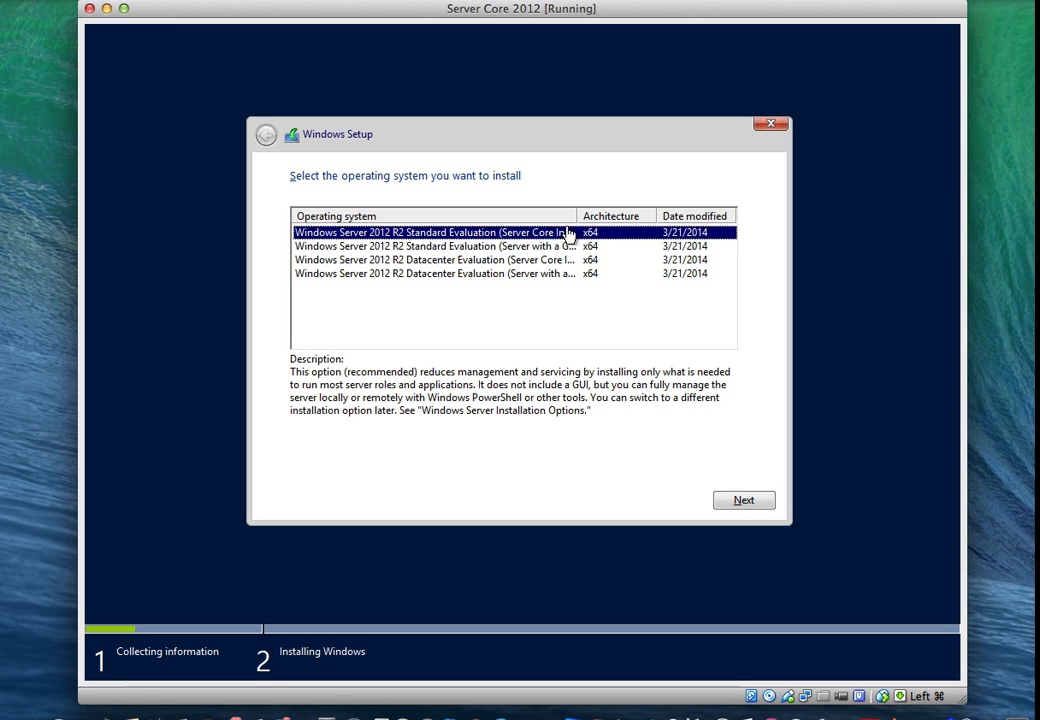
# - Choose Windows Server 2012 R2 Standard Evaluation (Server Core Installation) and accept the license terms
pyautogui.moveTo(577, 214); pyautogui.dragTo(622, 214)
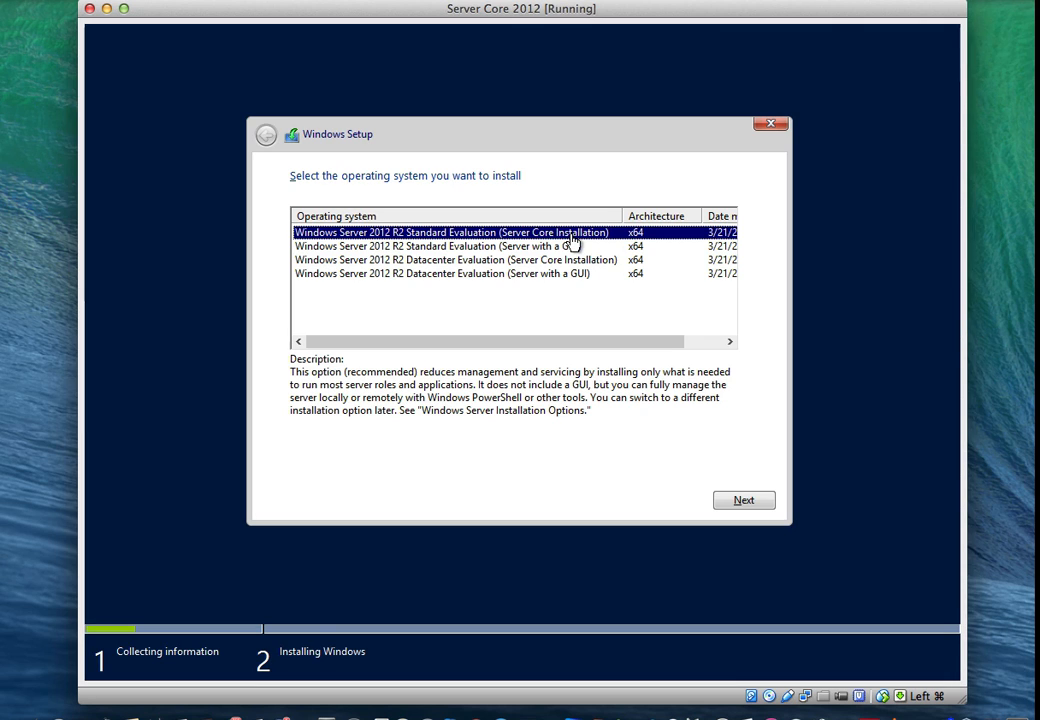
pyautogui.click(722, 498)
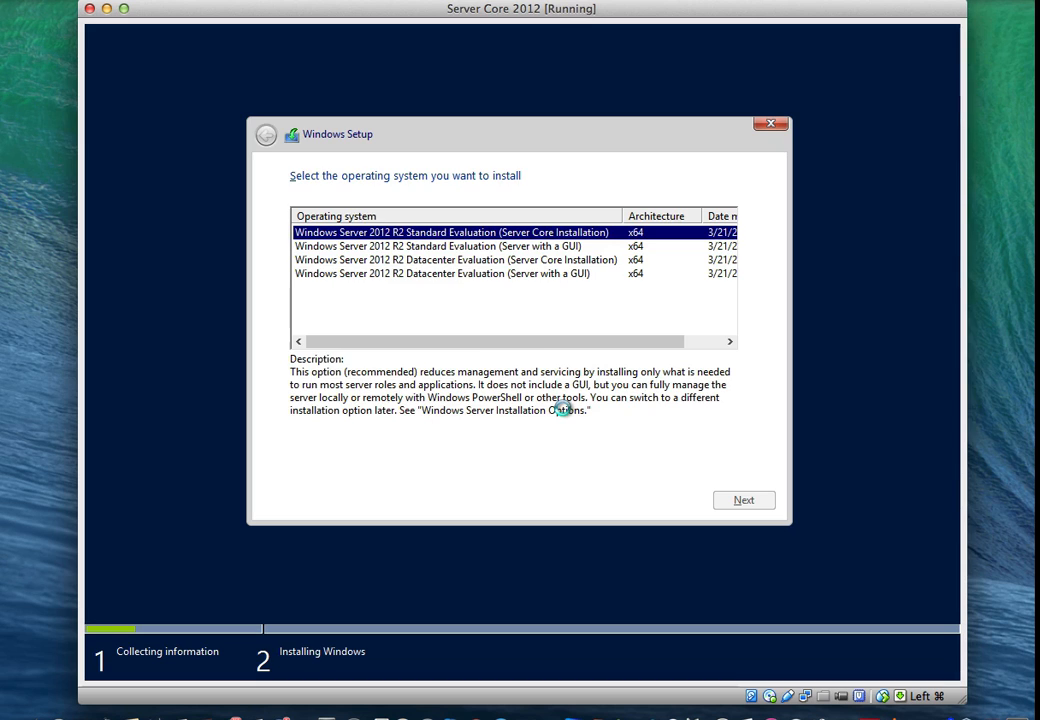
pyautogui.click(355, 461)
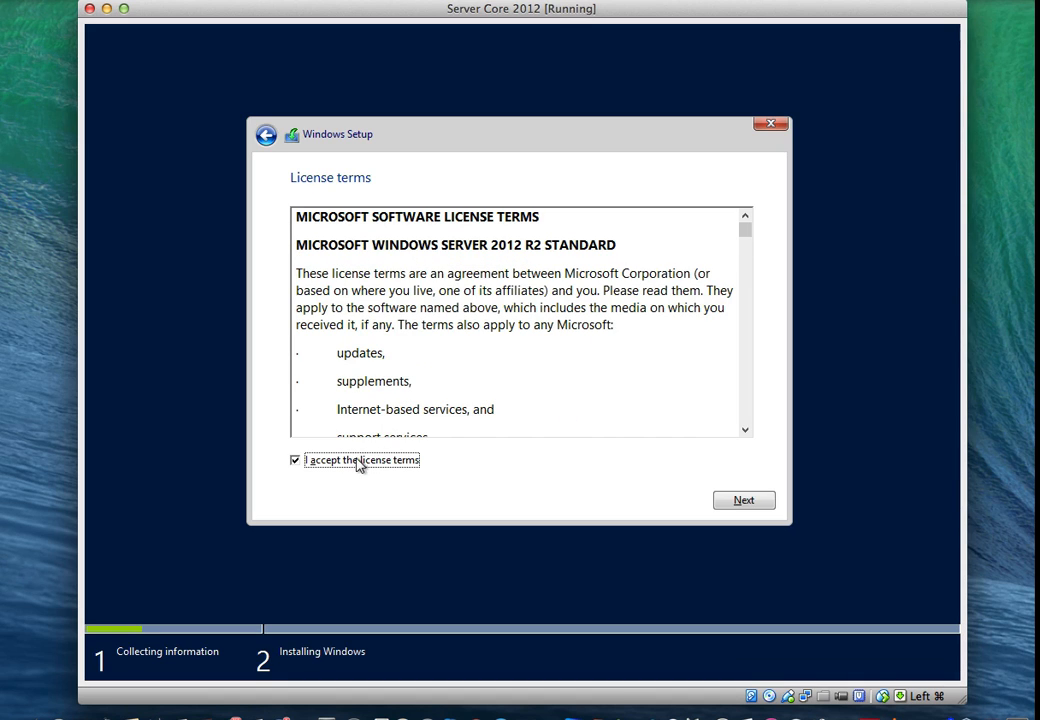
# - Choose the Custom: Install Windows only (advanced) type and install Windows on the unallocated space of Drive 0
pyautogui.click(742, 510)
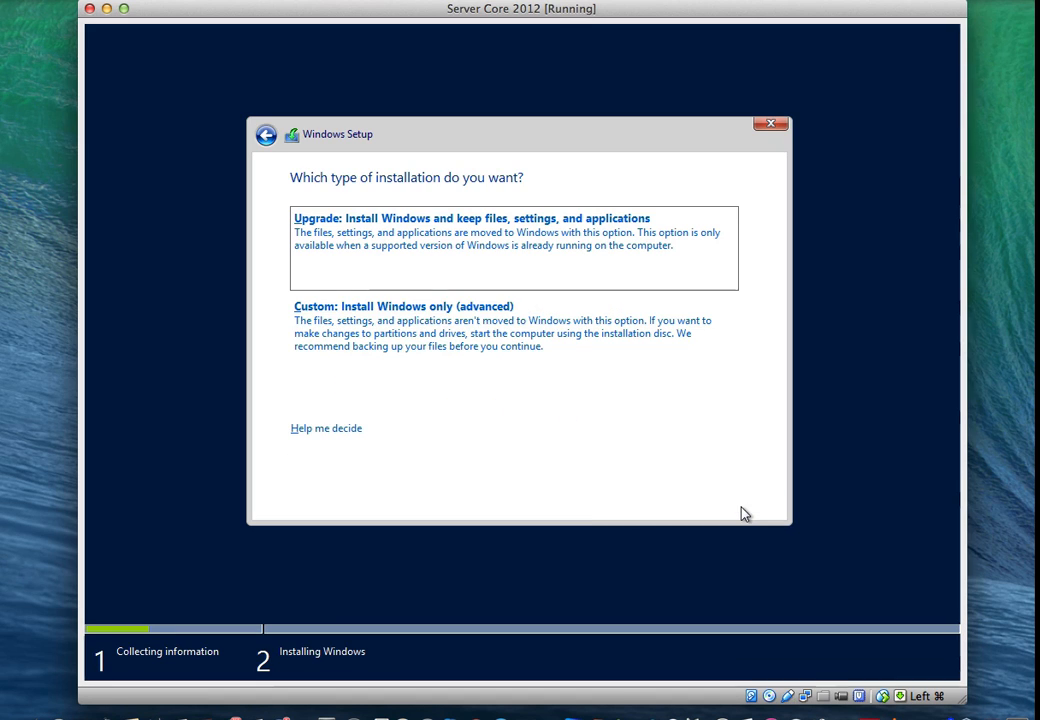
pyautogui.click(427, 340)
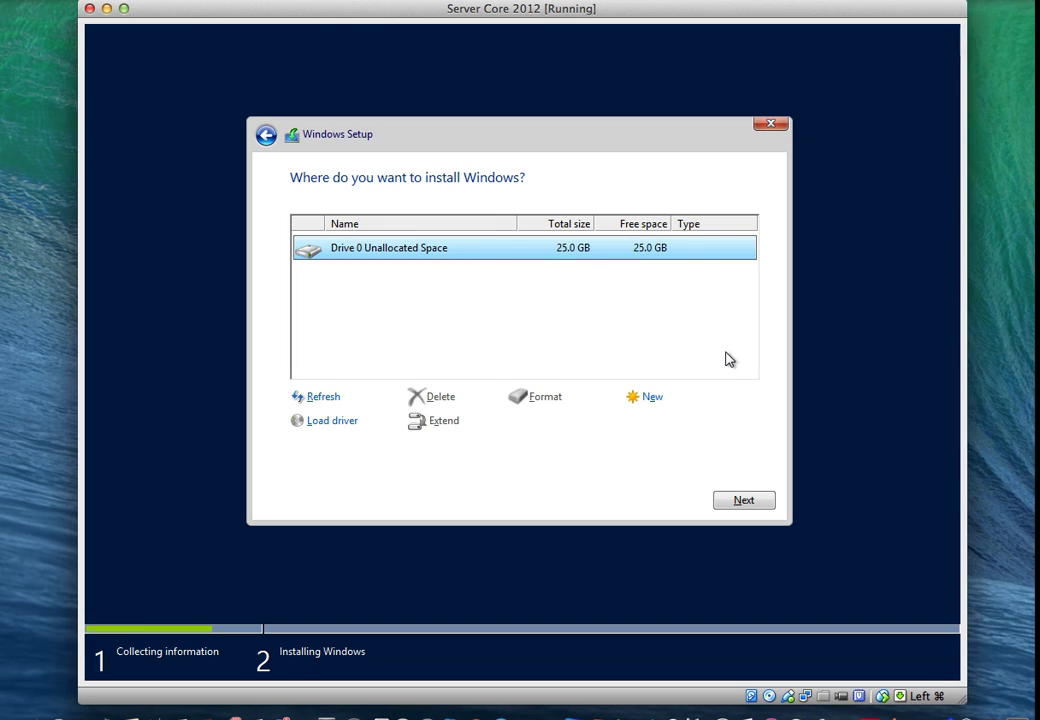
pyautogui.click(737, 502)
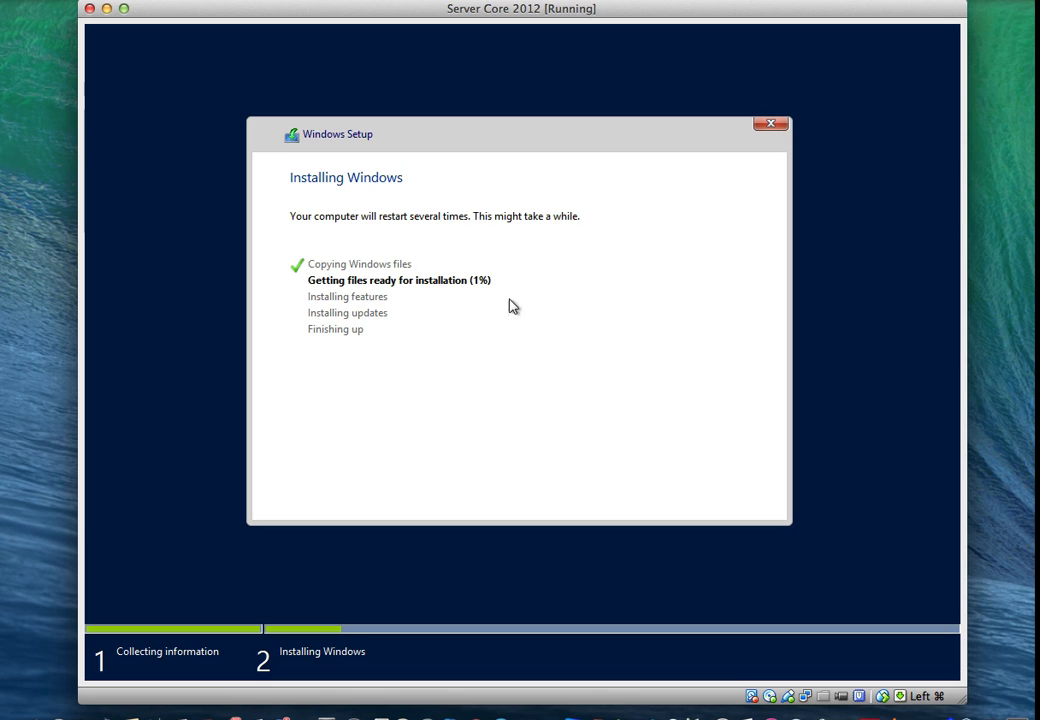
pyautogui.click(738, 2)
pyautogui.click(747, 39)
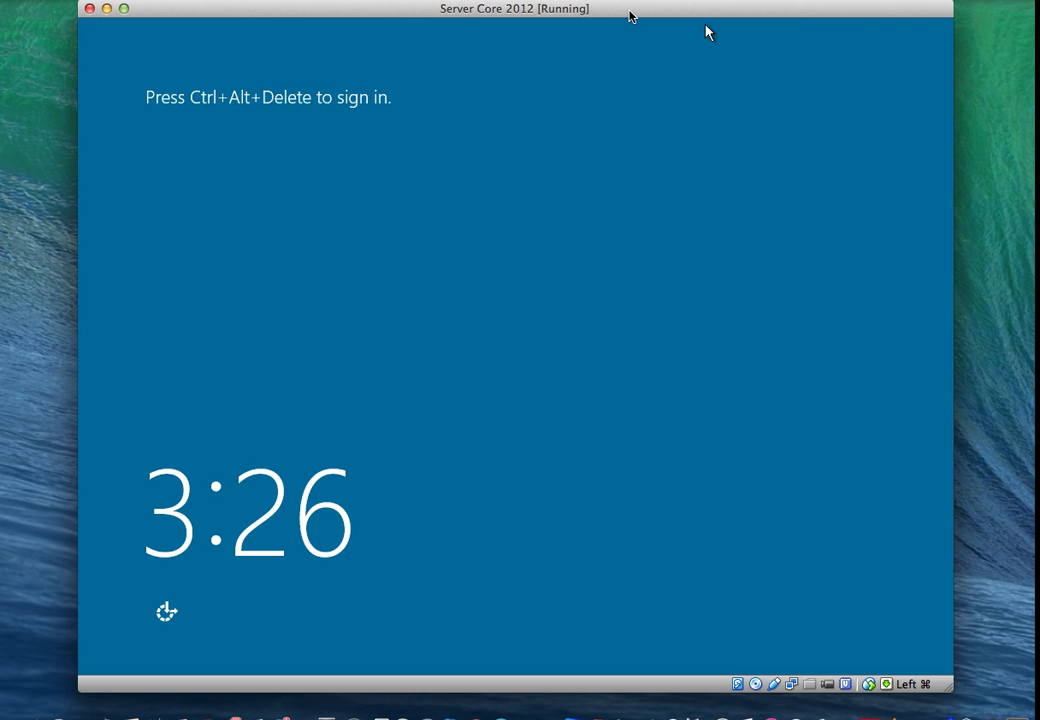
# - Reposition the virtual machine window, unlock the sign-in screen and proceed to the Administrator account's required password change
pyautogui.moveTo(661, 8); pyautogui.dragTo(599, 16)
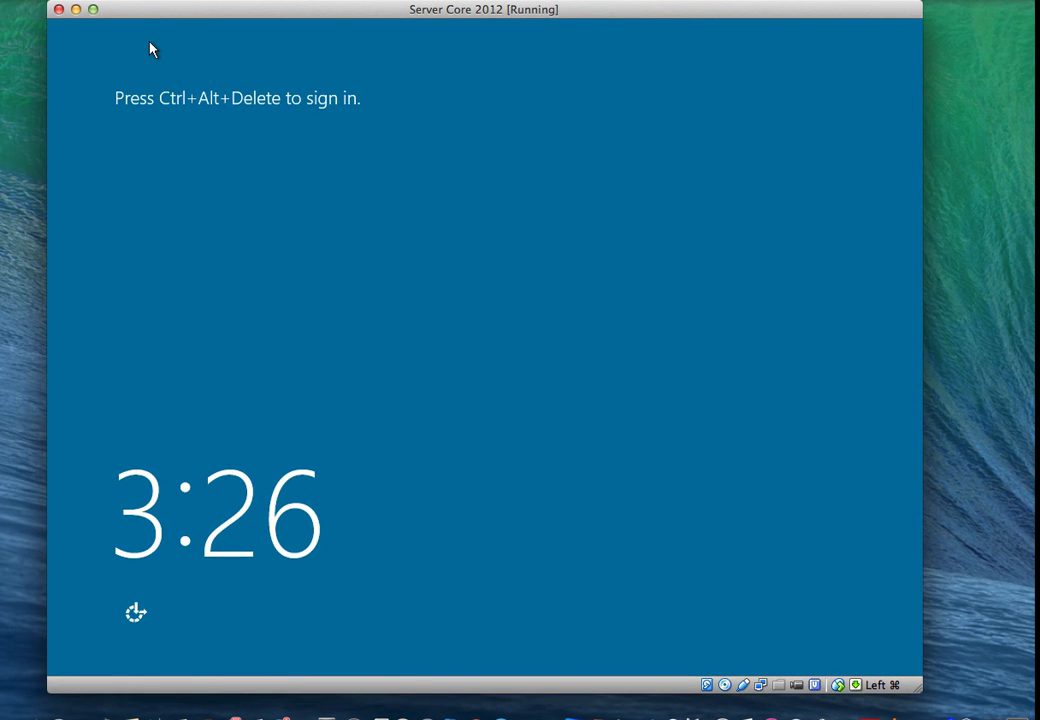
pyautogui.click(151, 1)
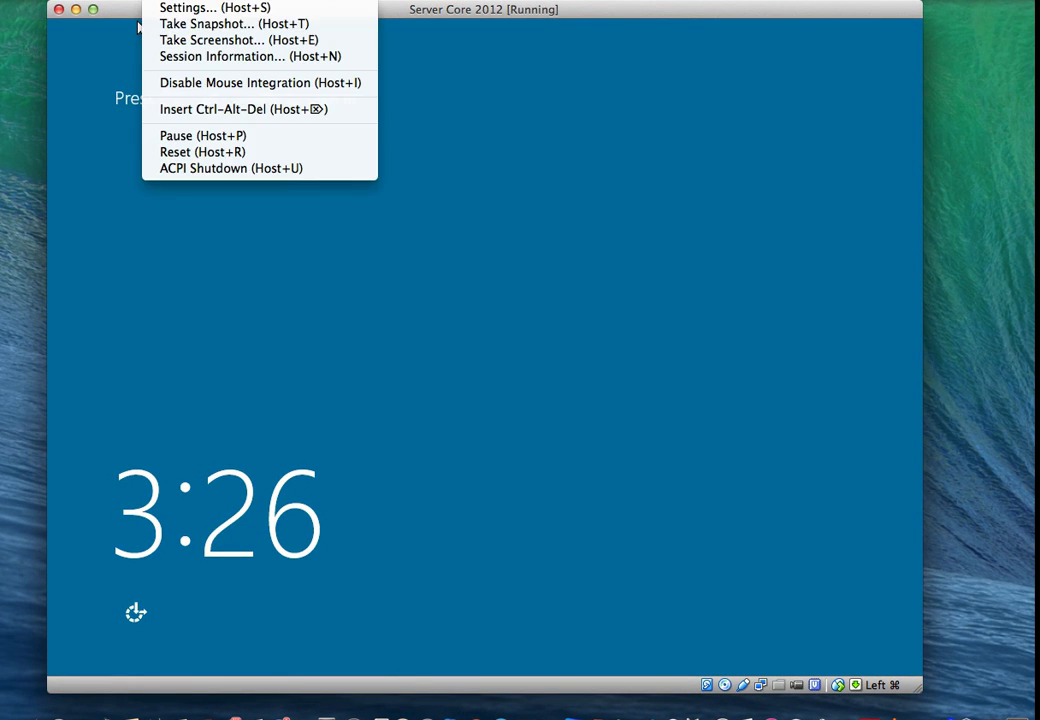
pyautogui.click(157, 109)
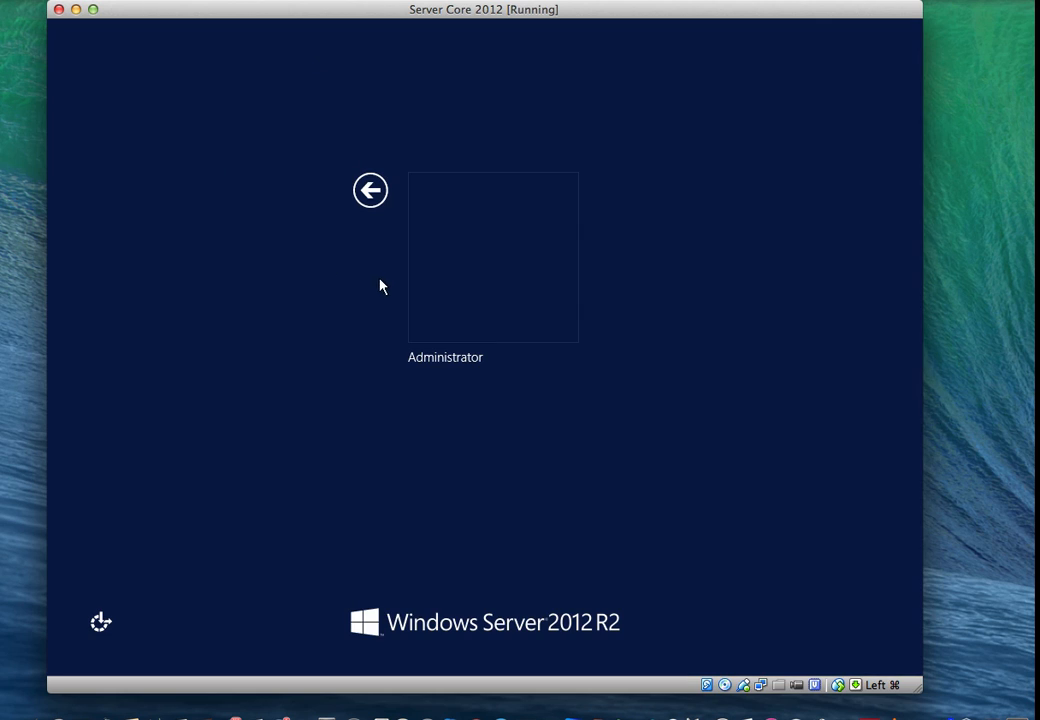
pyautogui.click(501, 244)
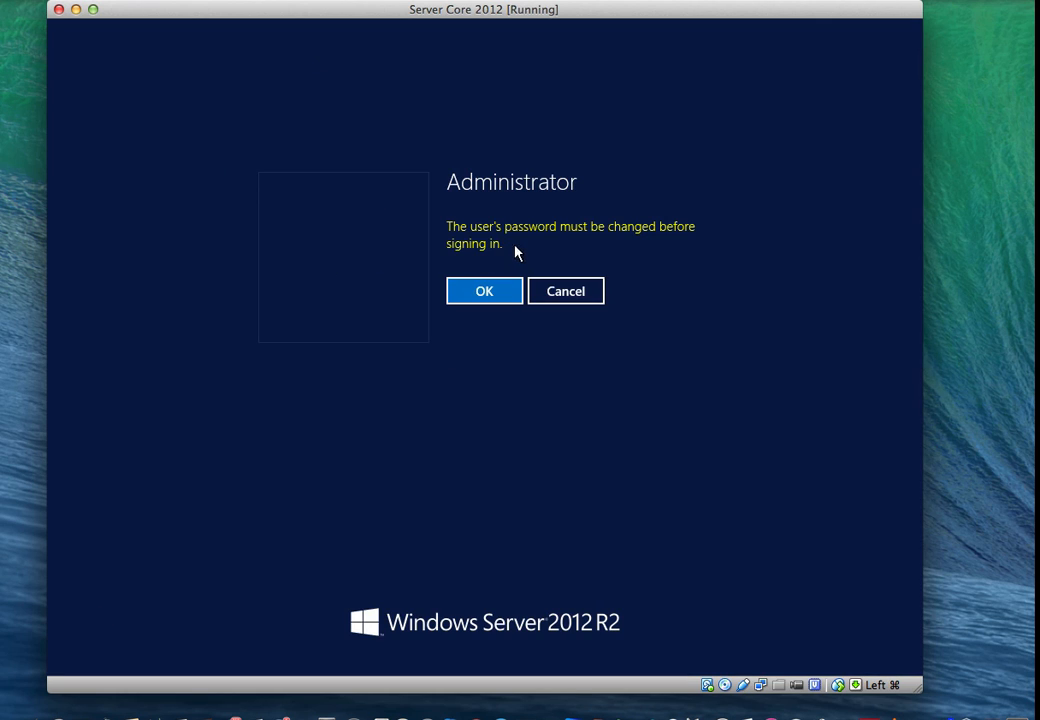
pyautogui.click(484, 291)
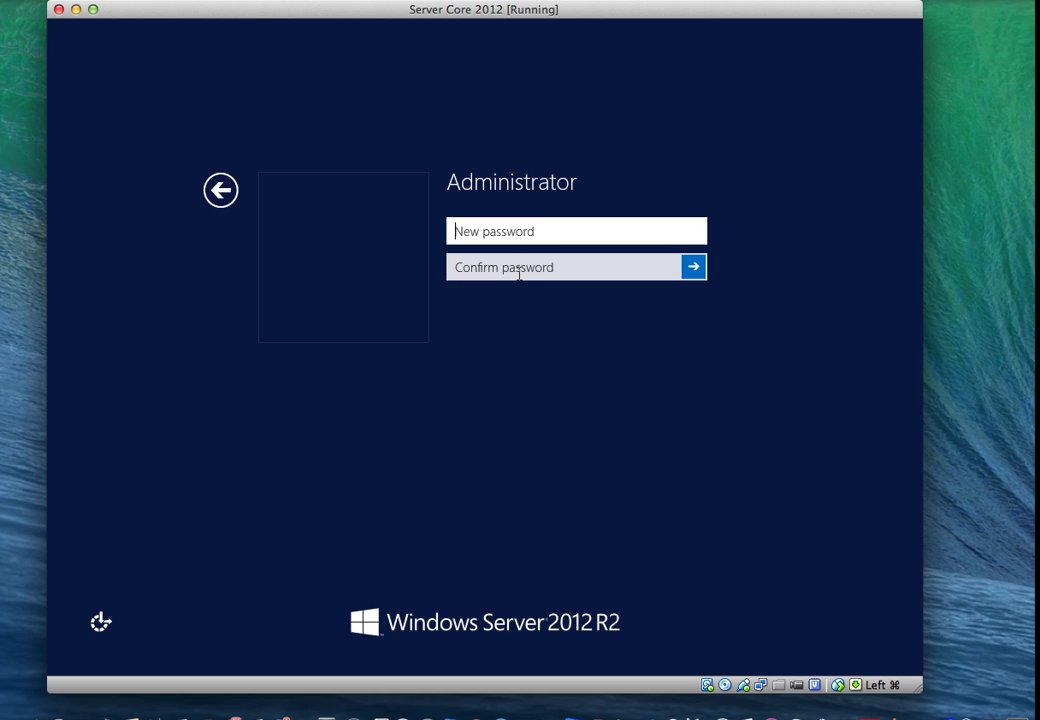
# - Enter and confirm a new password for the Administrator account and complete the sign-in
pyautogui.write('••••••••')
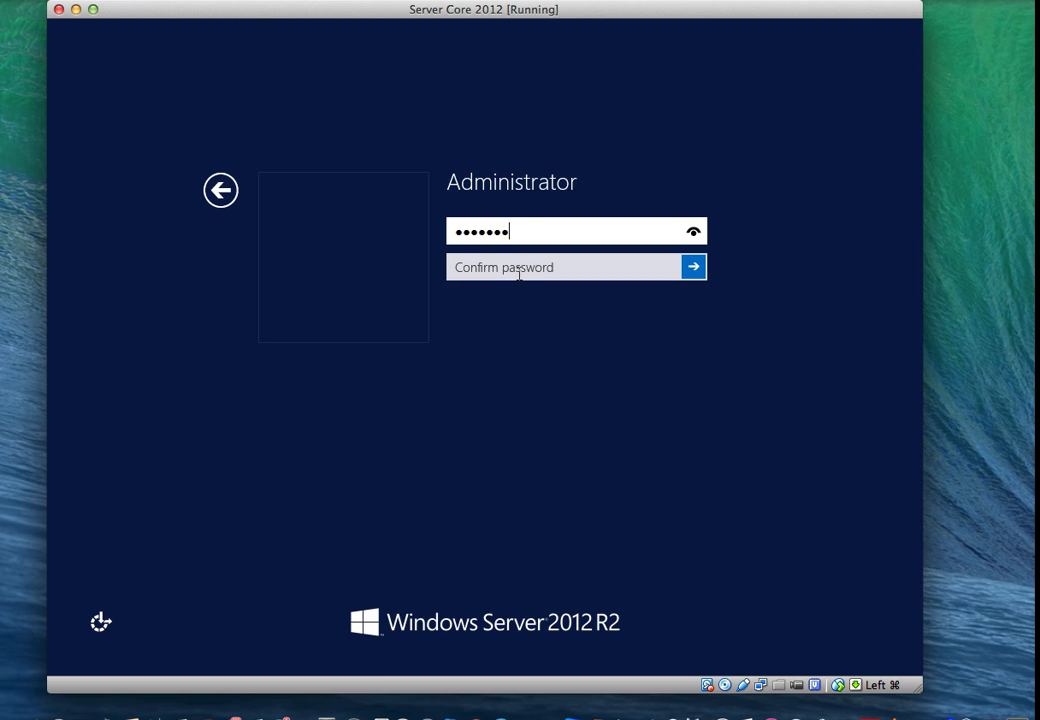
pyautogui.press('Tab')
pyautogui.write('••')
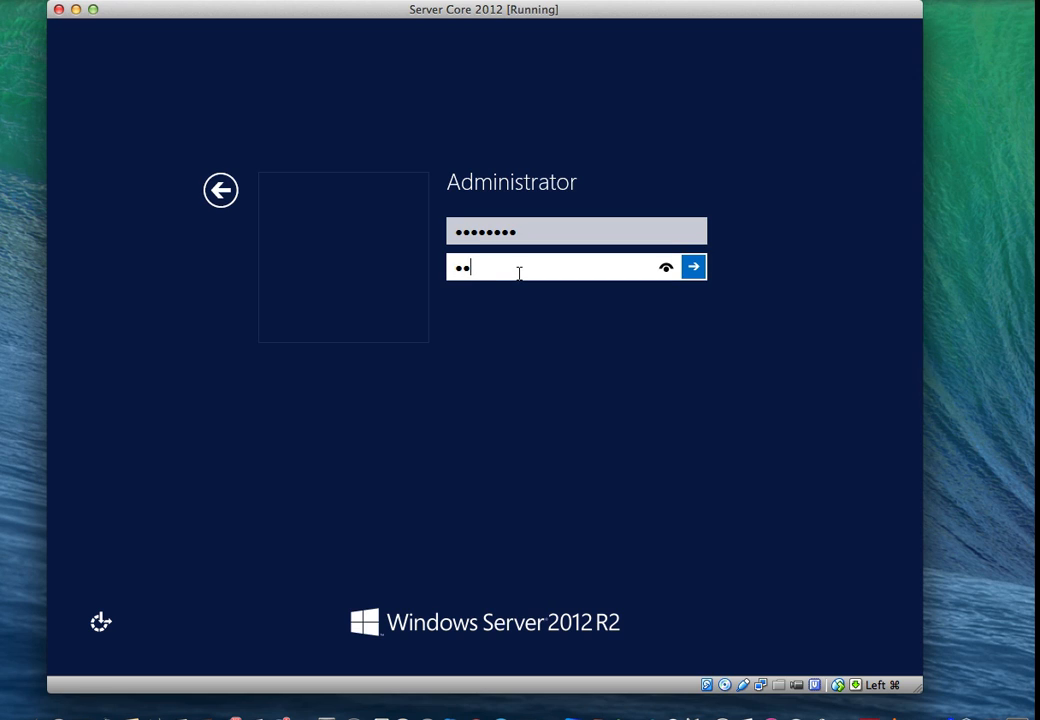
pyautogui.write('••••••')
pyautogui.press('Return')
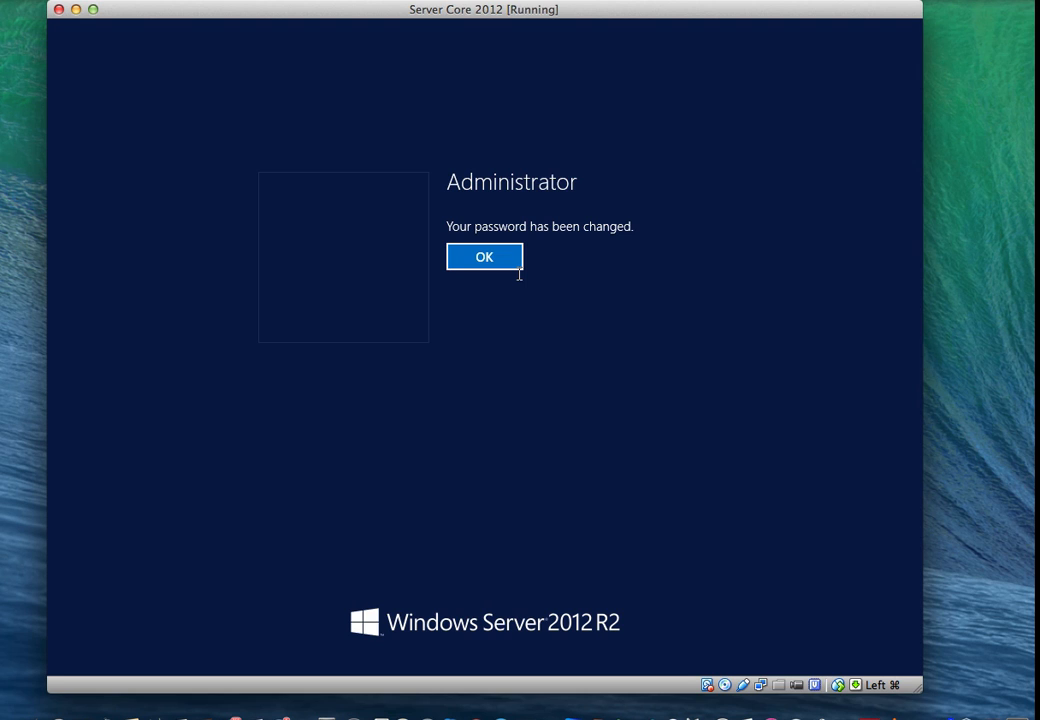
pyautogui.press('Return')
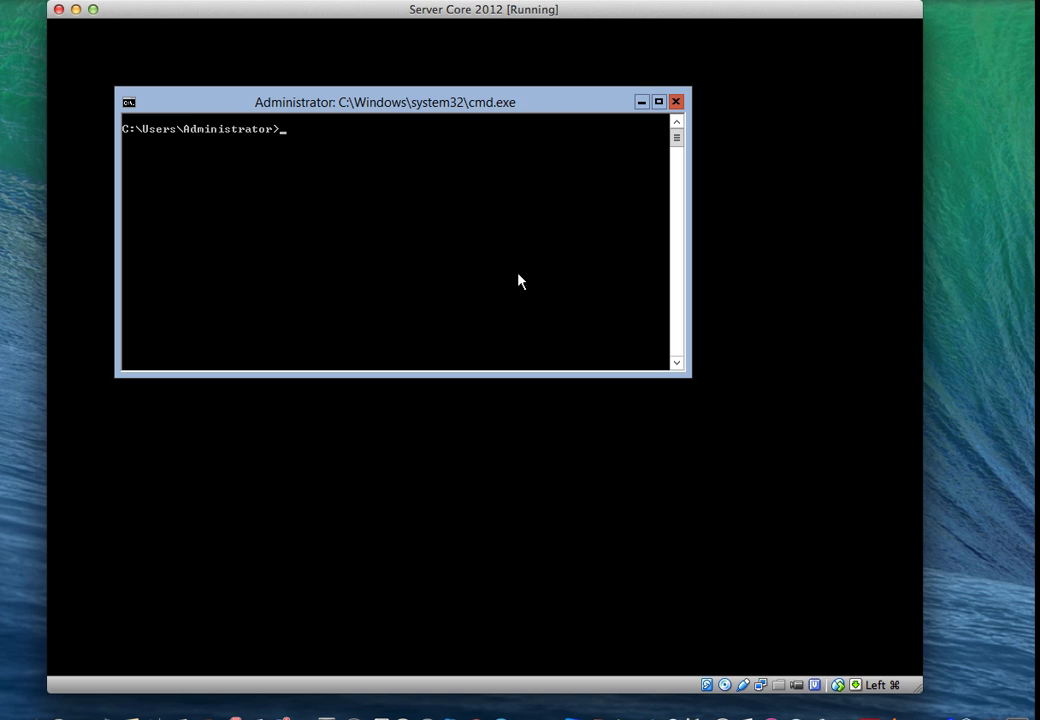
# - Run sconfig.cmd at the command prompt and enlarge the console window to show more of the Server Configuration menu
pyautogui.write('sconfig.cmd')
pyautogui.press('Return')
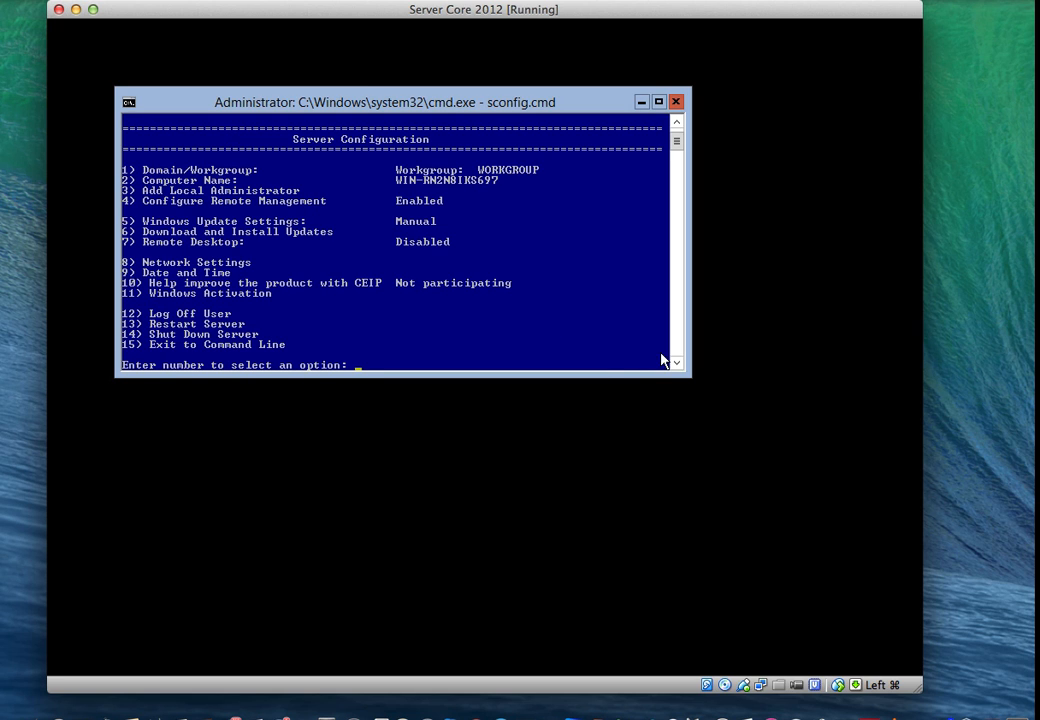
pyautogui.moveTo(683, 375); pyautogui.dragTo(790, 613)
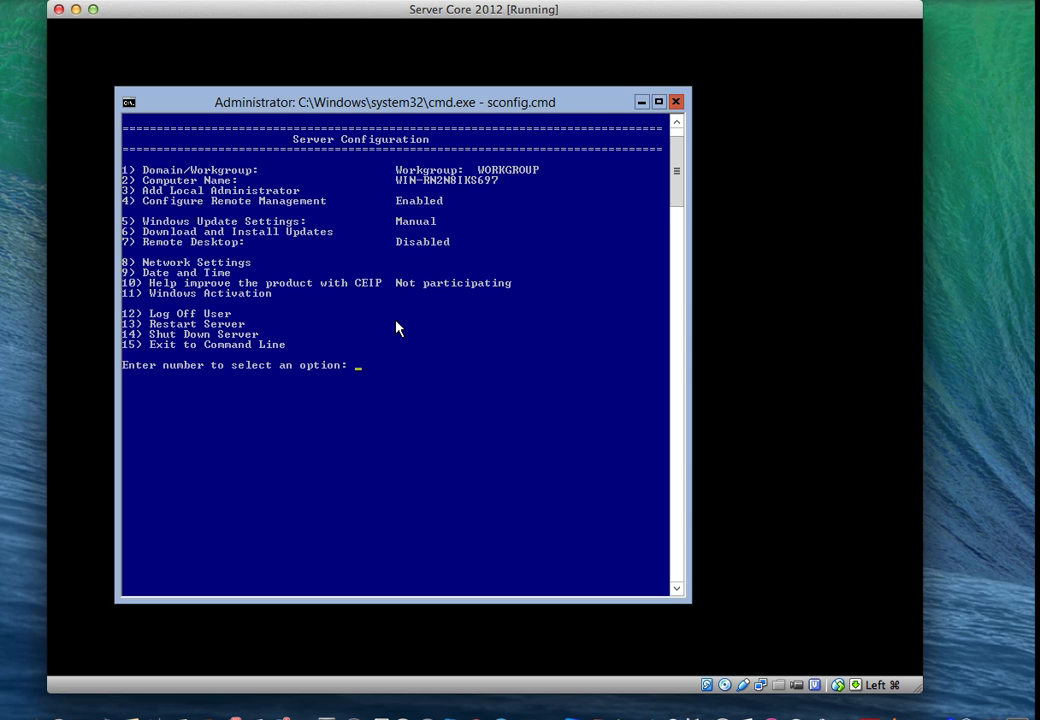
# - Change the computer name to SVR2 in Server Configuration and restart the server to apply it
pyautogui.write('2')
pyautogui.press('Return')
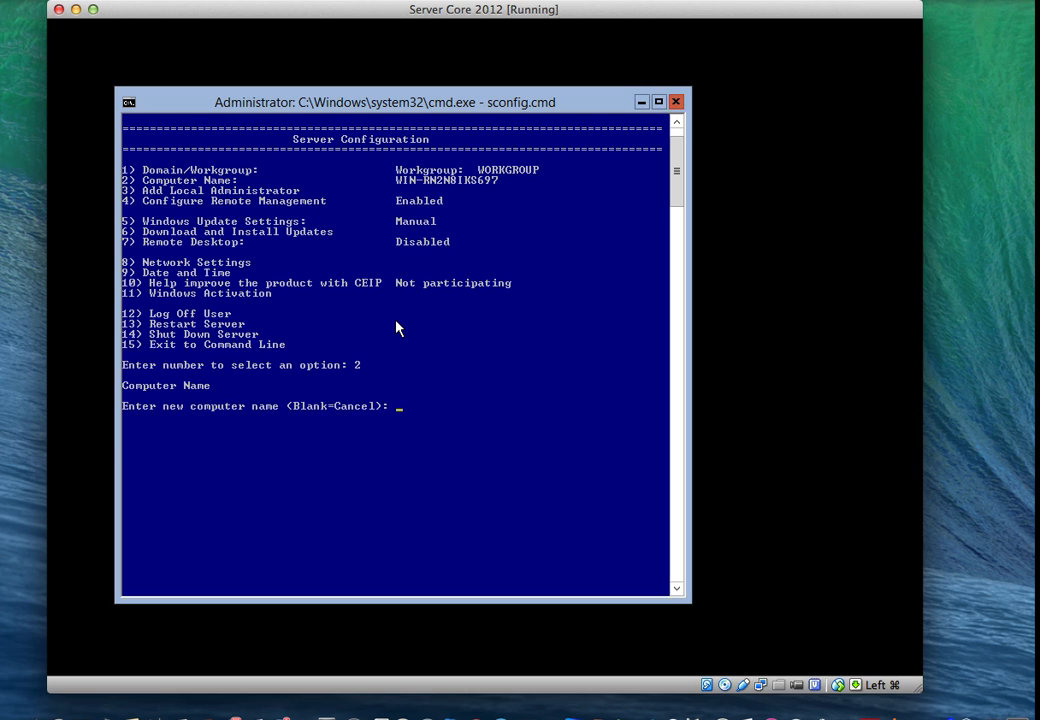
pyautogui.write('SVR2')
pyautogui.press('Return')
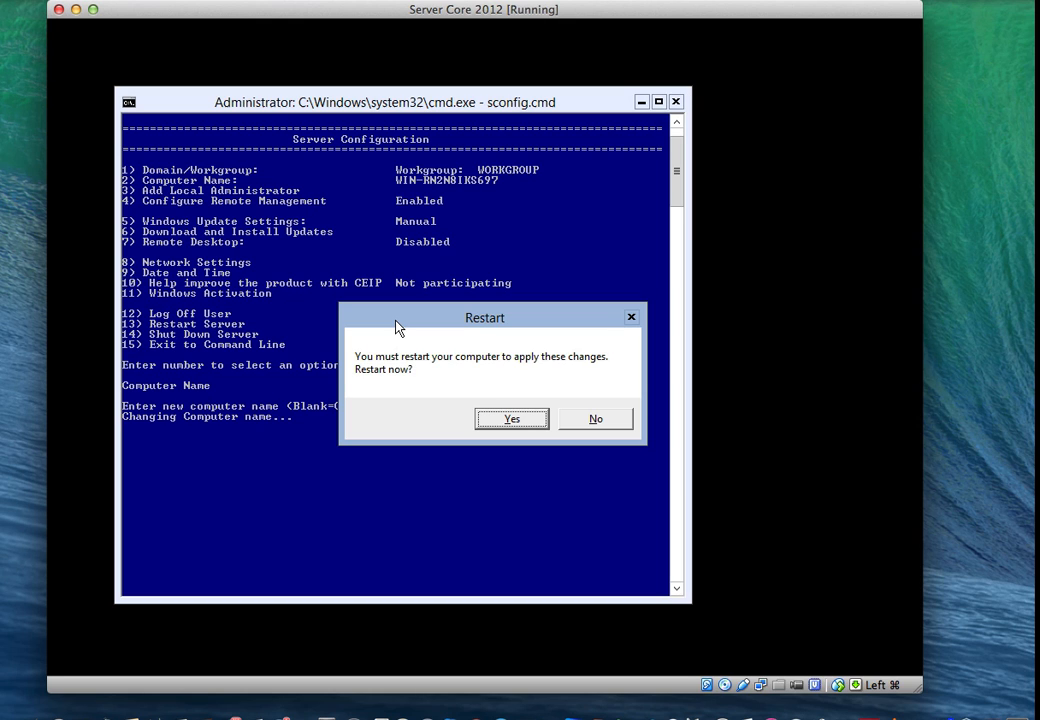
pyautogui.click(495, 419)
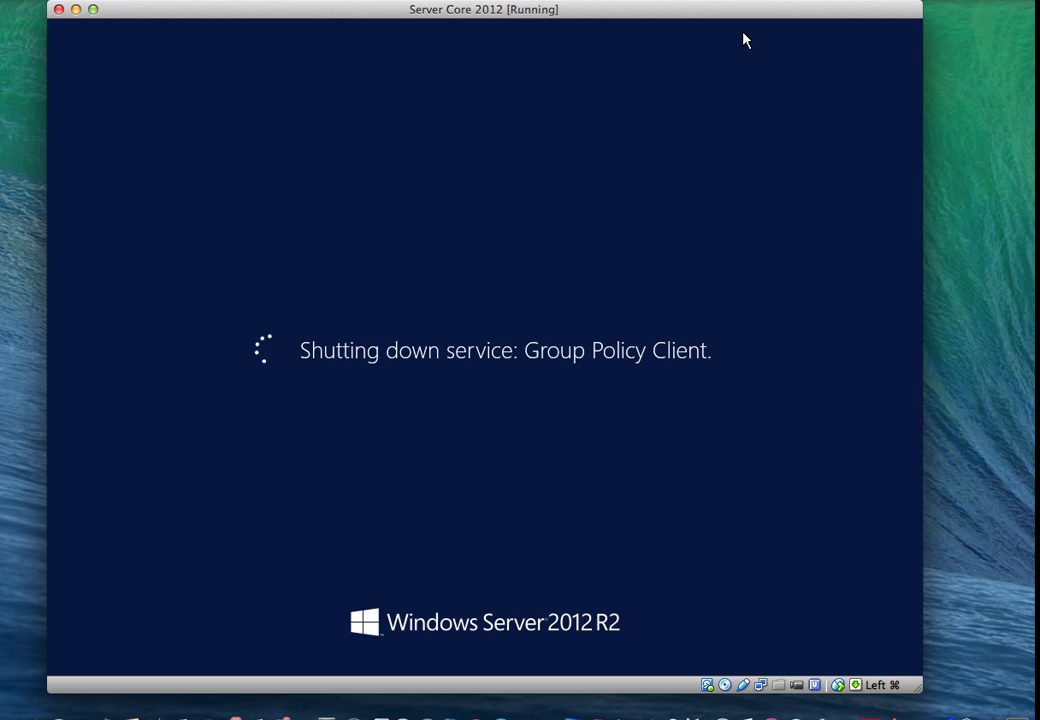
pyautogui.click(738, 1)
pyautogui.click(752, 40)
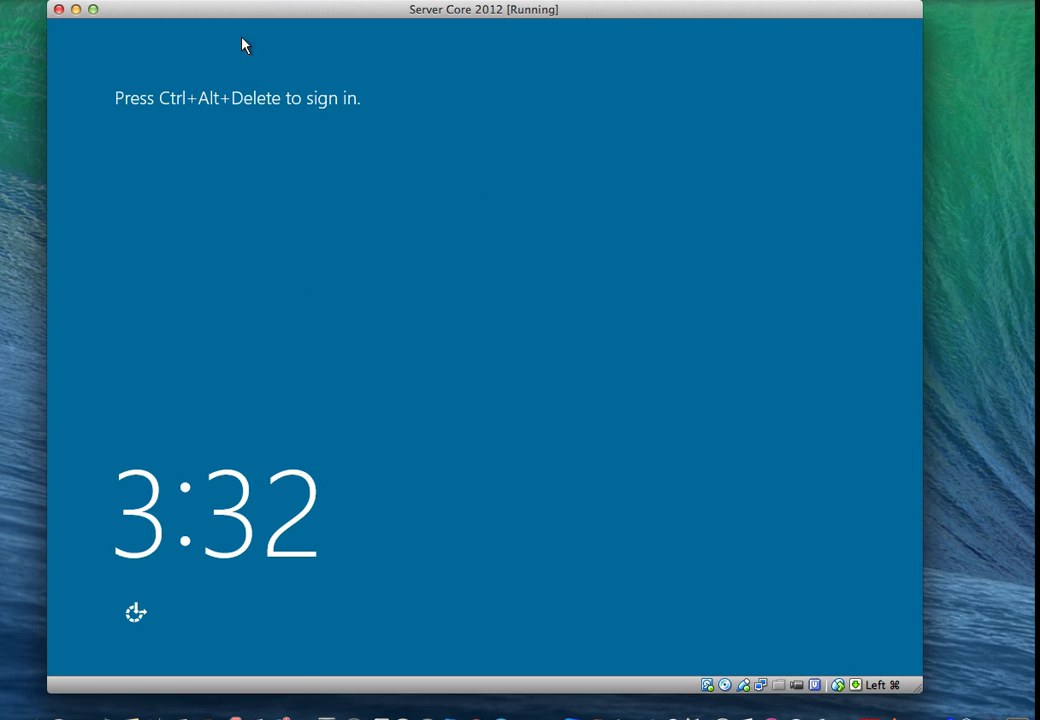
# - Unlock the restarted server's sign-in screen and sign in as Administrator with the account password
pyautogui.click(165, 1)
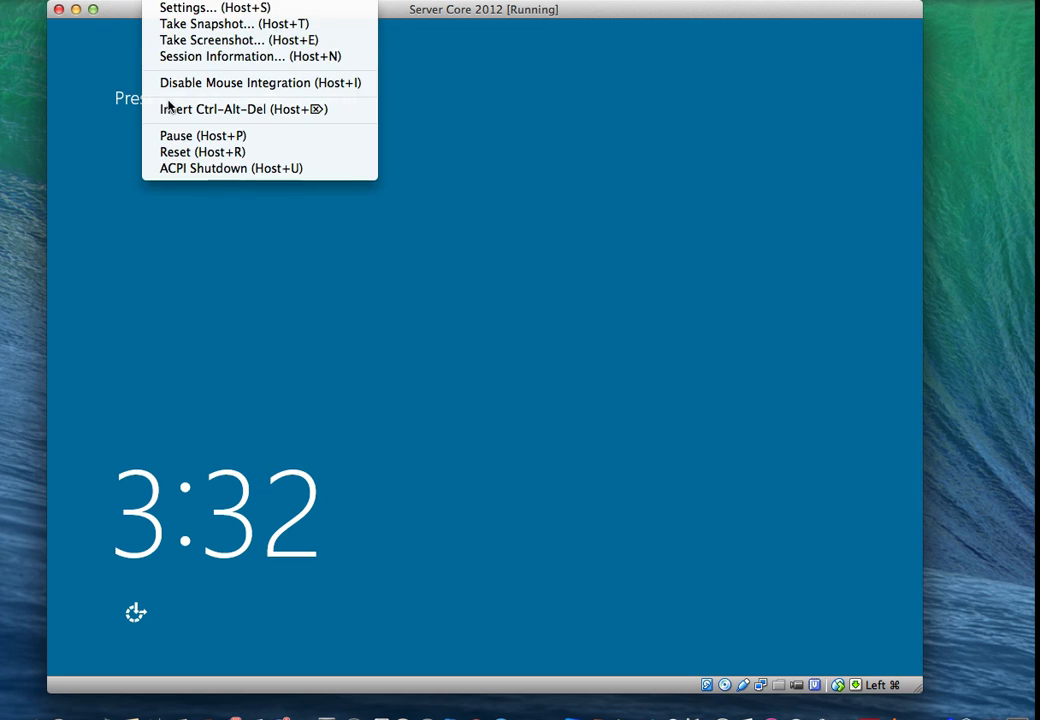
pyautogui.click(187, 109)
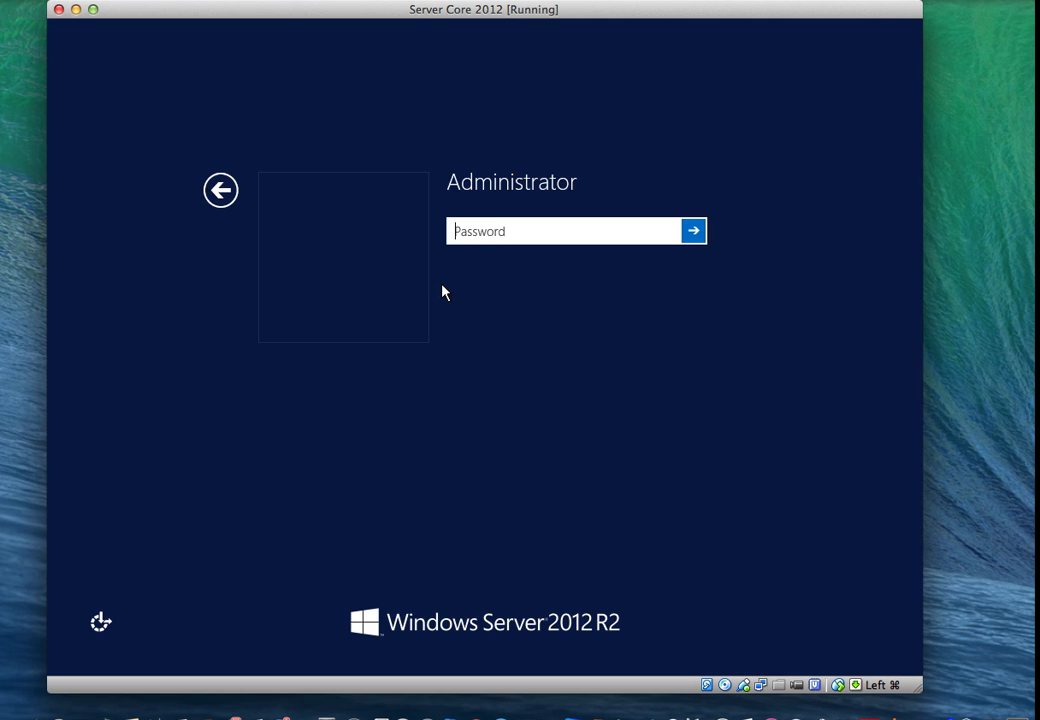
pyautogui.write('•••••••')
pyautogui.press('Return')
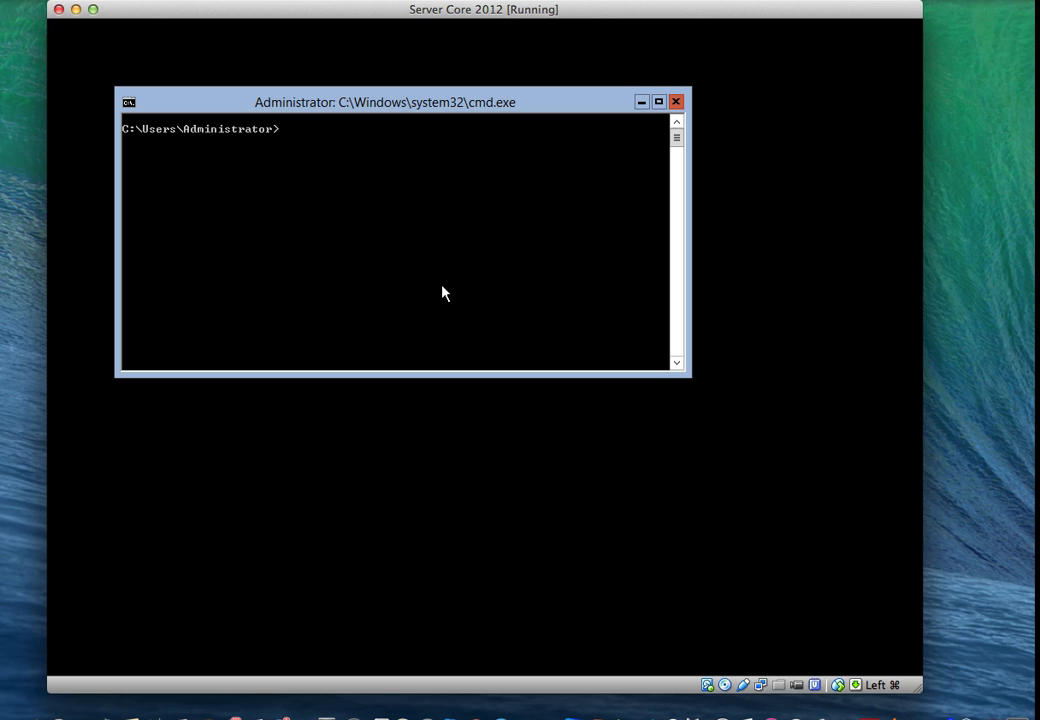
# - Launch the Server Configuration tool again with sconfig.cmd and make its console window taller
pyautogui.write('sconfig.cmd')
pyautogui.press('Return')
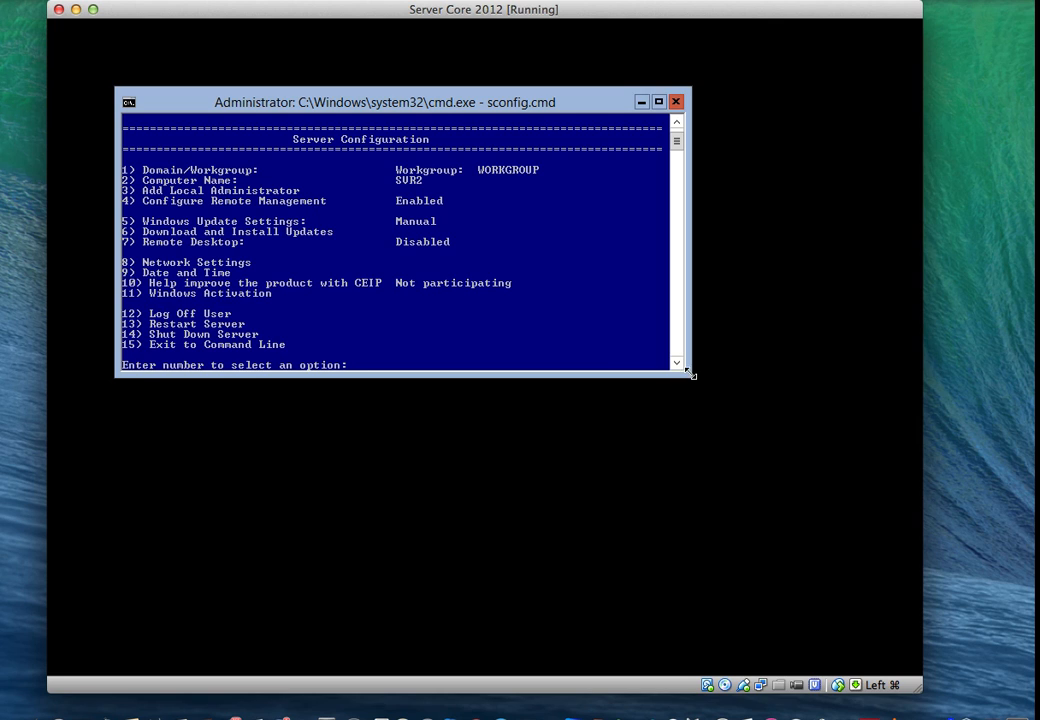
pyautogui.moveTo(689, 375); pyautogui.dragTo(745, 477)
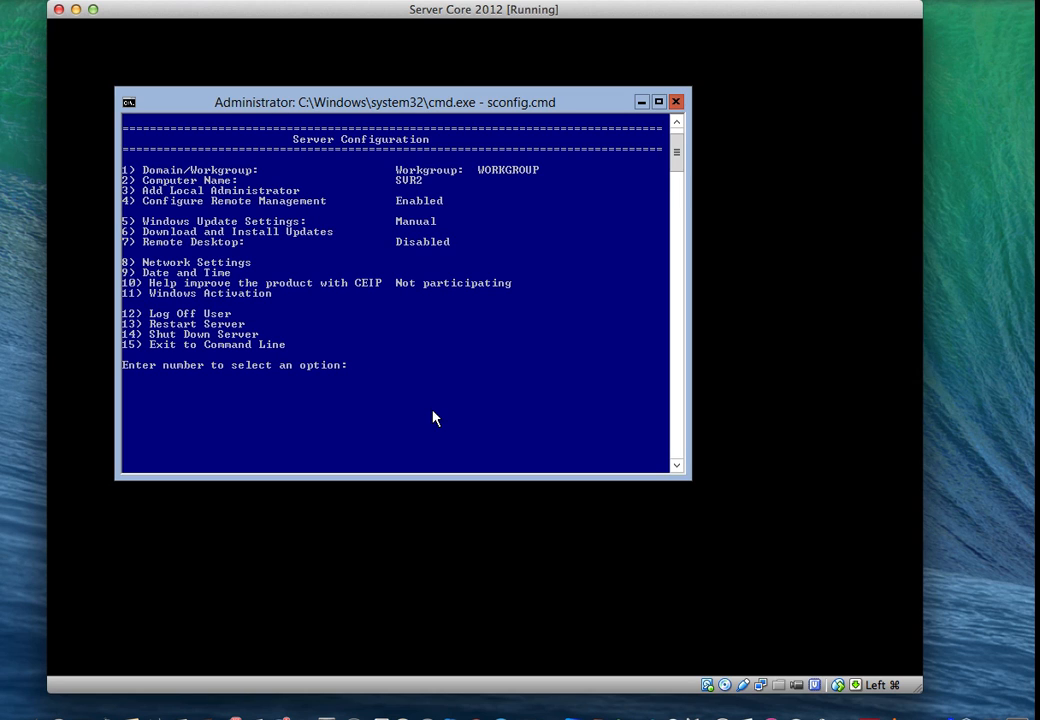
# - Set the server's time zone to (UTC+01:00) Windhoek through the Date and Time option, leaving the date and time unchanged
pyautogui.write('9')
pyautogui.press('Return')
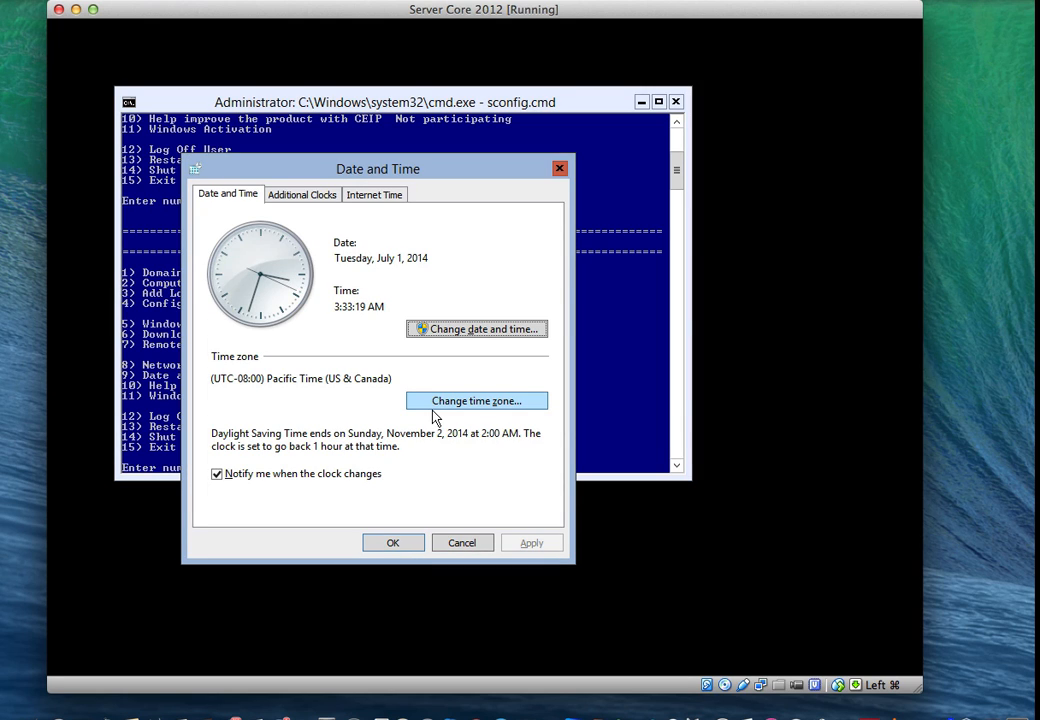
pyautogui.click(468, 331)
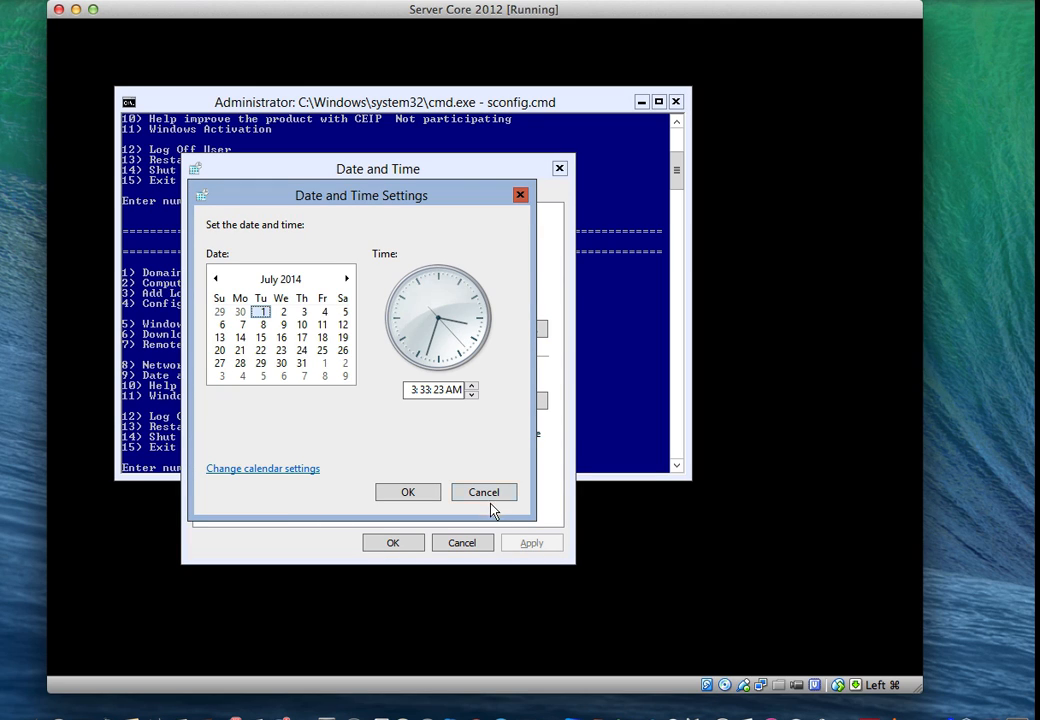
pyautogui.click(486, 493)
pyautogui.click(472, 401)
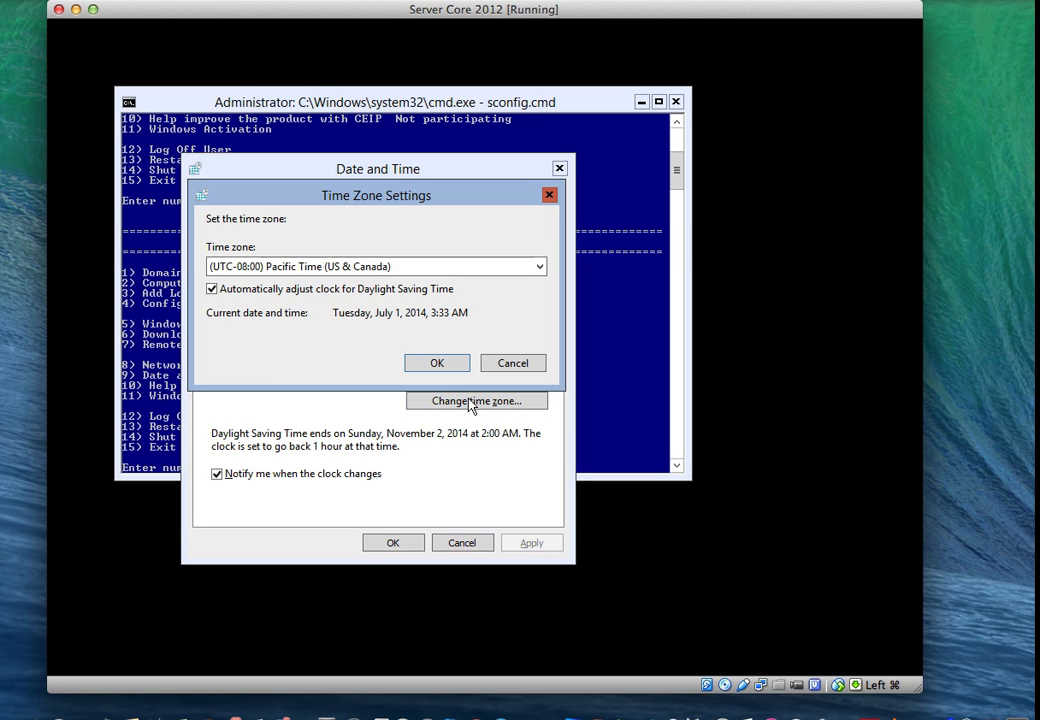
pyautogui.click(418, 263)
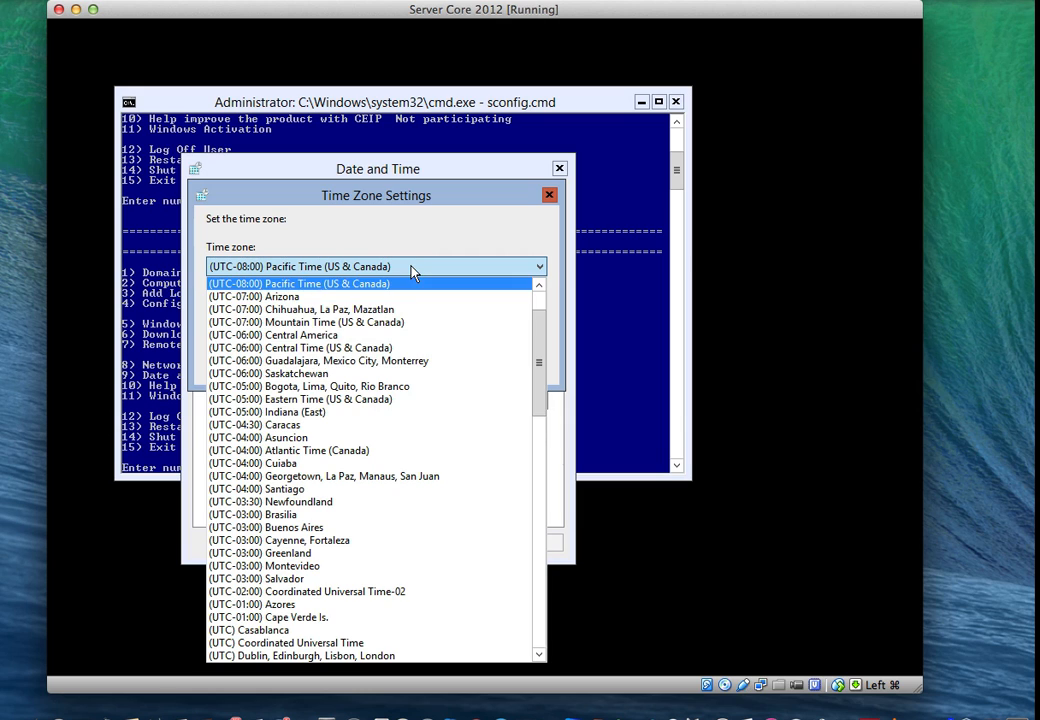
pyautogui.scroll(-2, 378, 420)
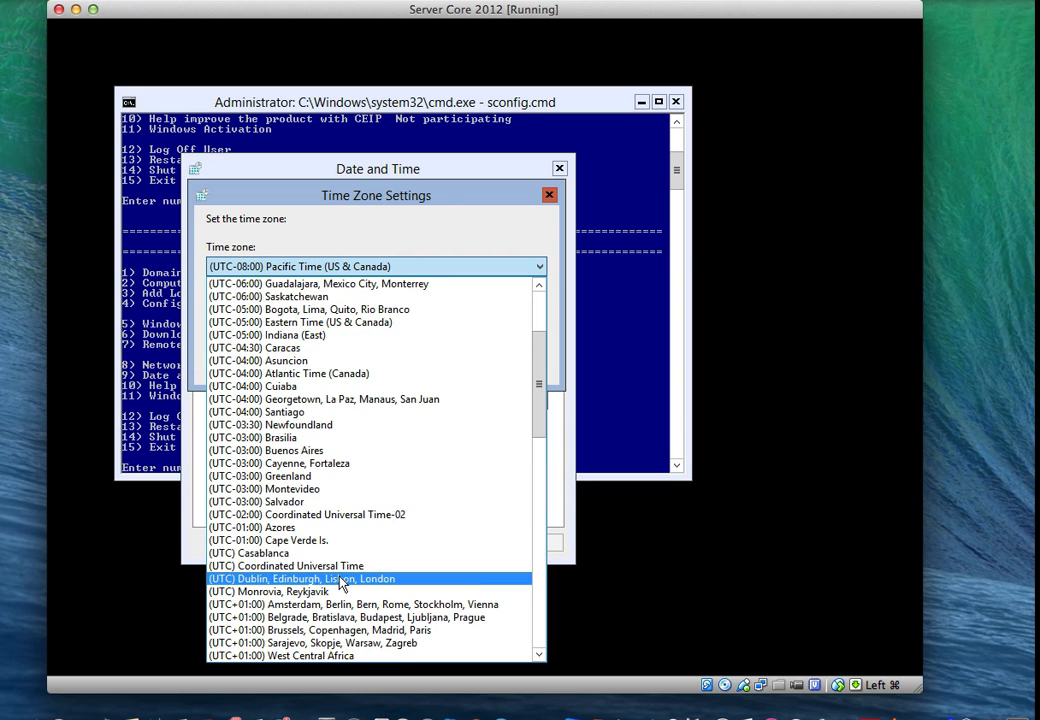
pyautogui.scroll(-1, 330, 560)
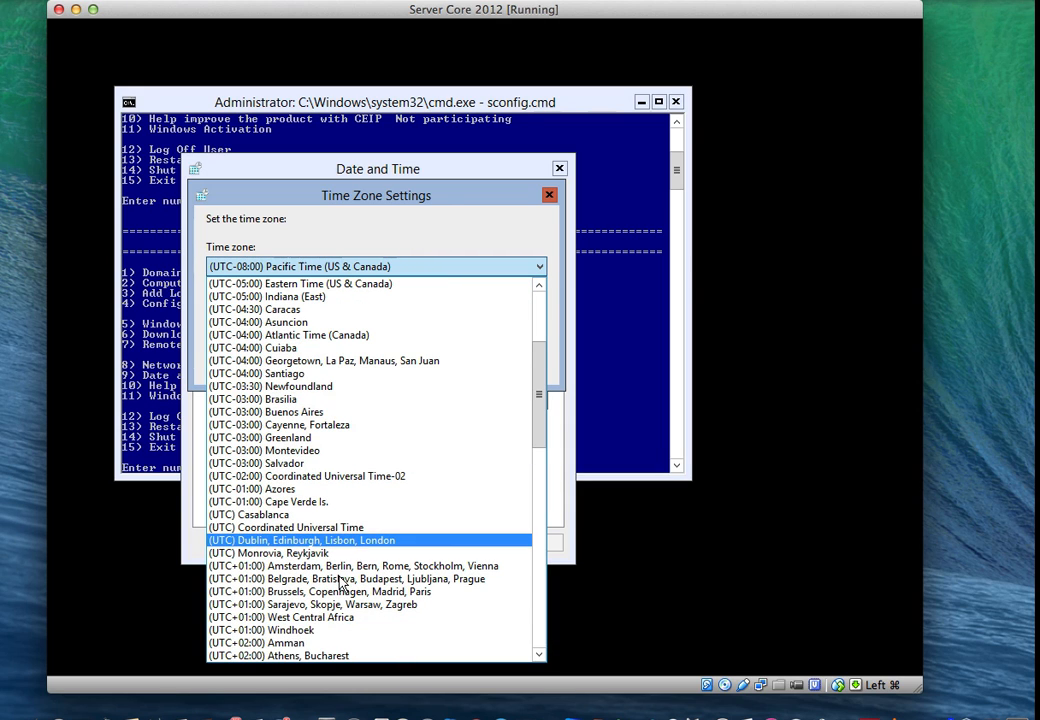
pyautogui.click(324, 630)
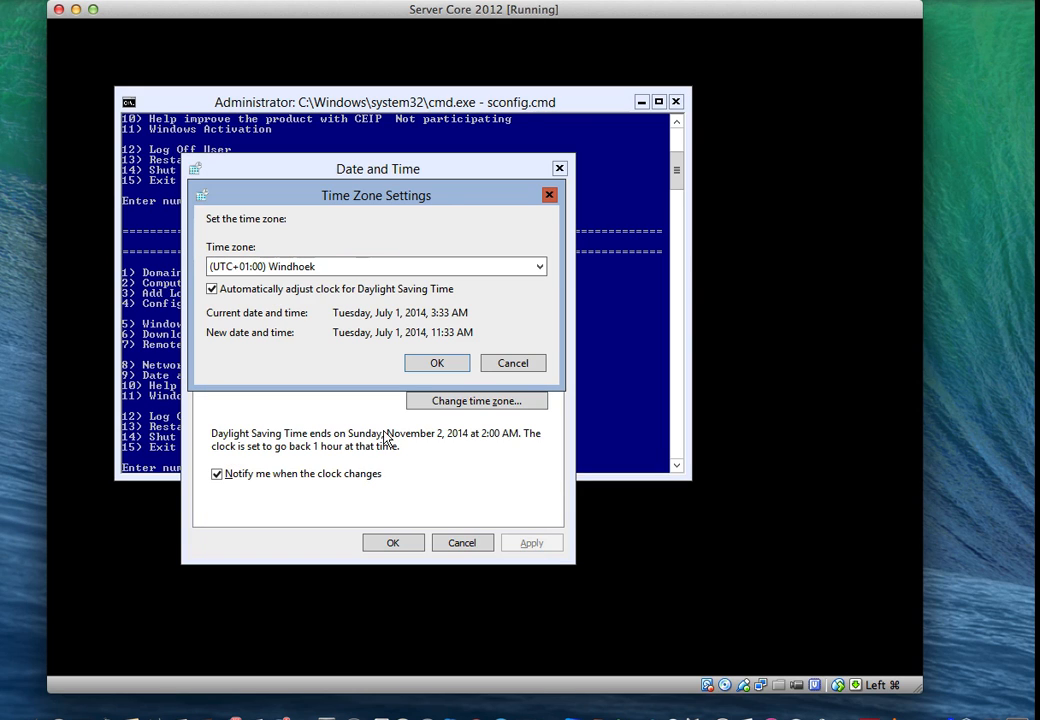
pyautogui.click(426, 369)
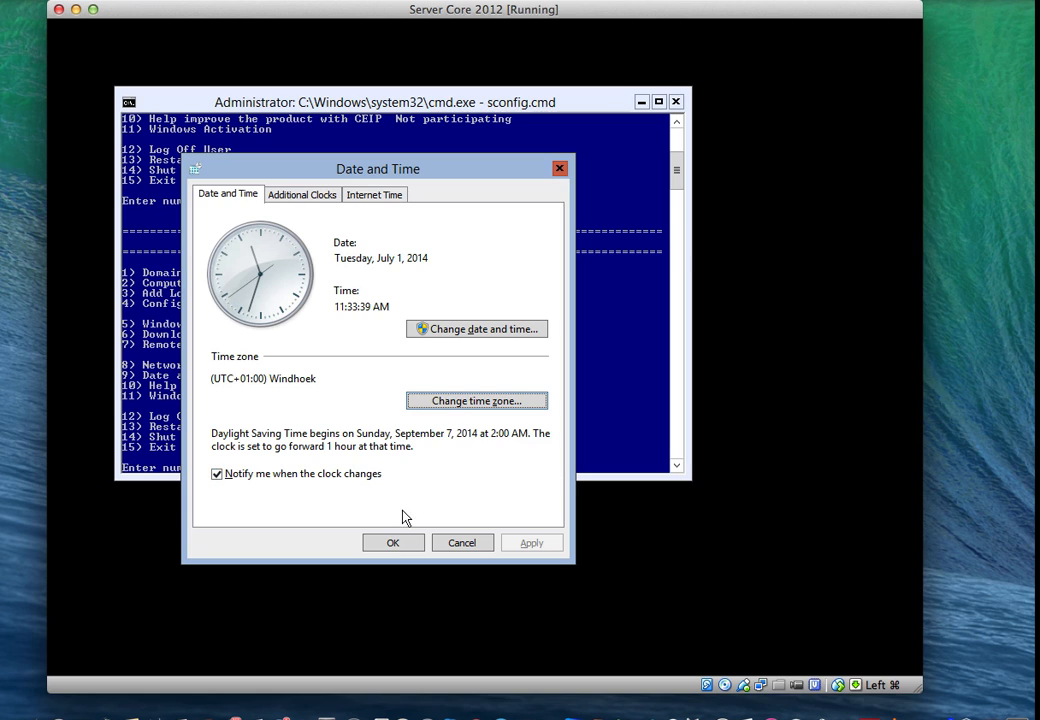
pyautogui.click(391, 541)
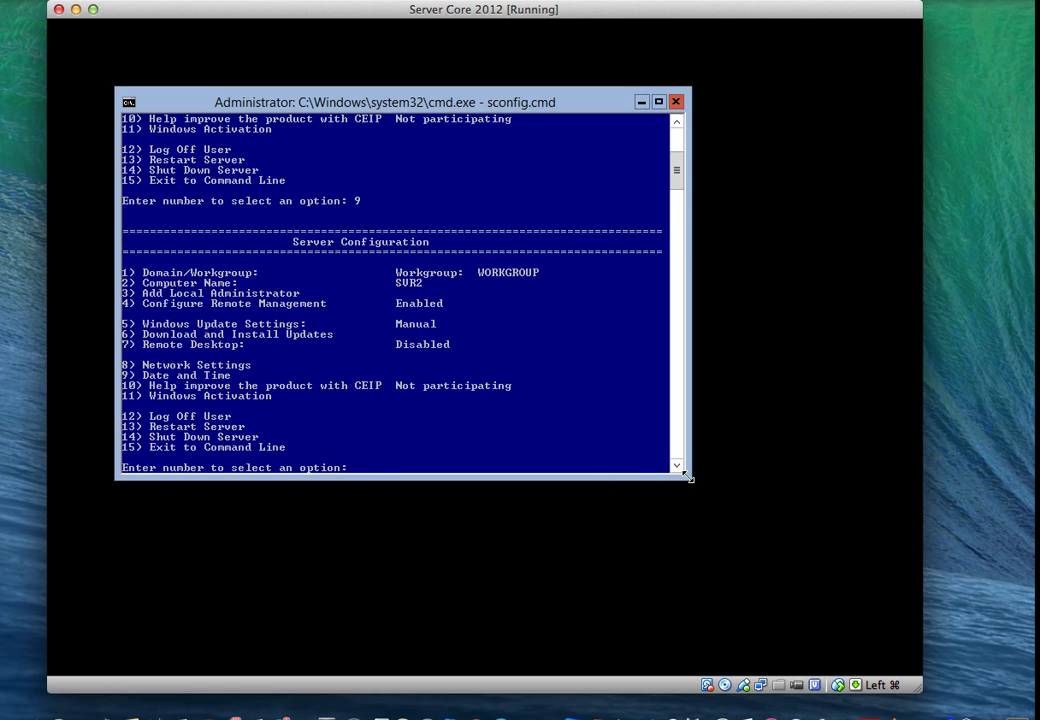
# - Make the Server Configuration window taller and open the network settings of the adapter with index 10
pyautogui.moveTo(690, 474); pyautogui.dragTo(750, 553)
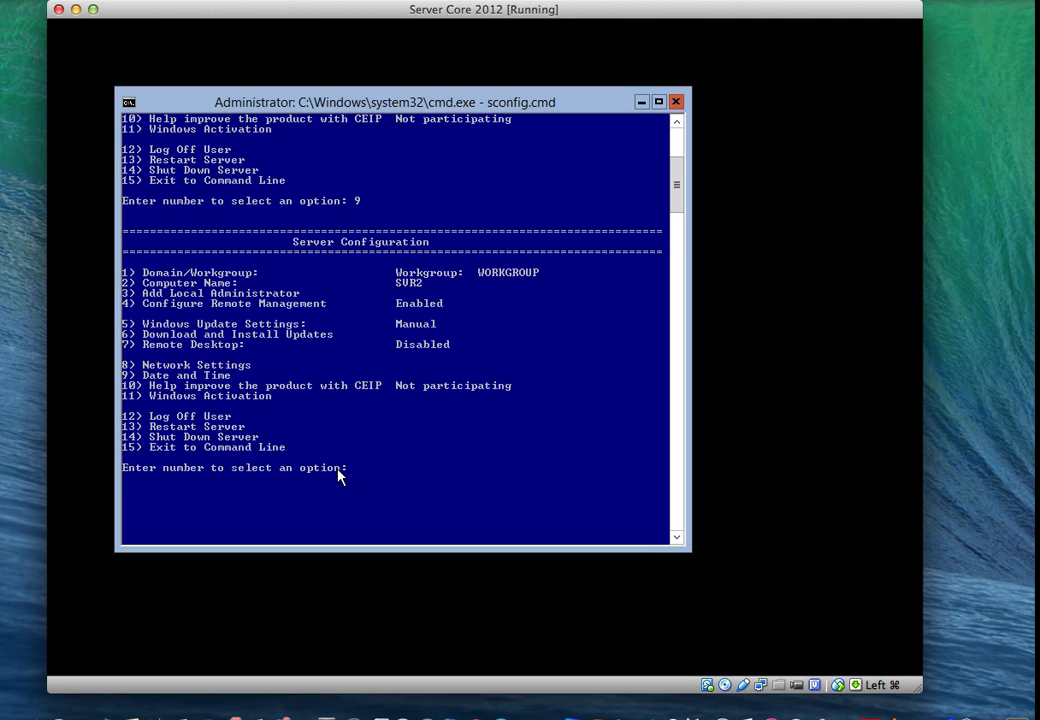
pyautogui.write('8')
pyautogui.press('Return')
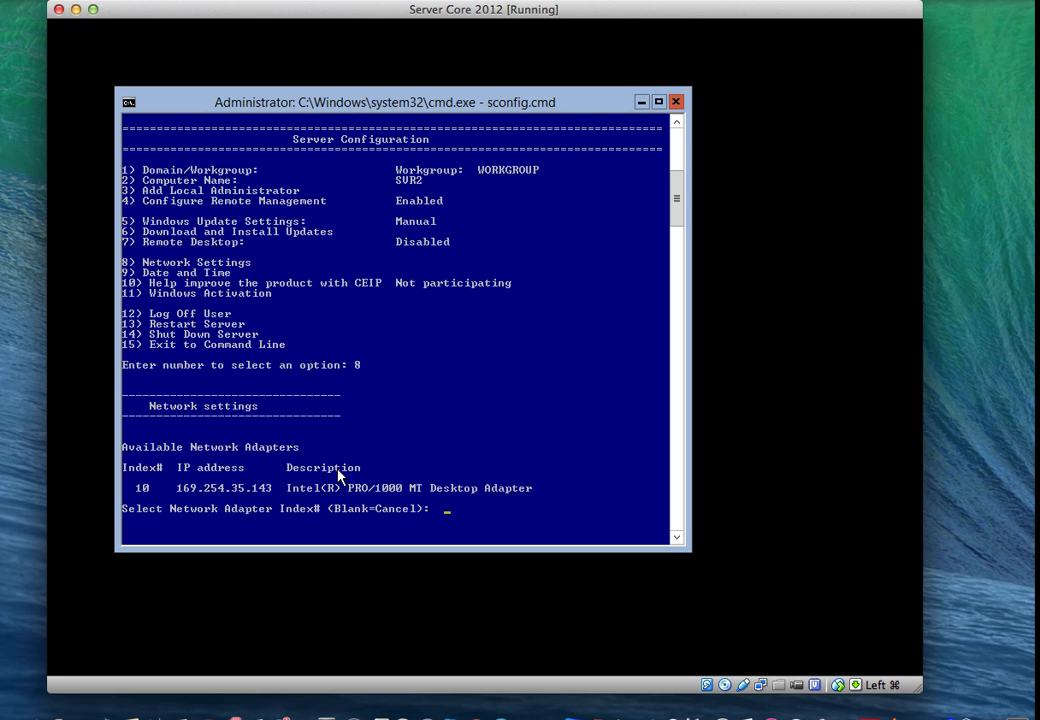
pyautogui.write('10')
pyautogui.press('Return')
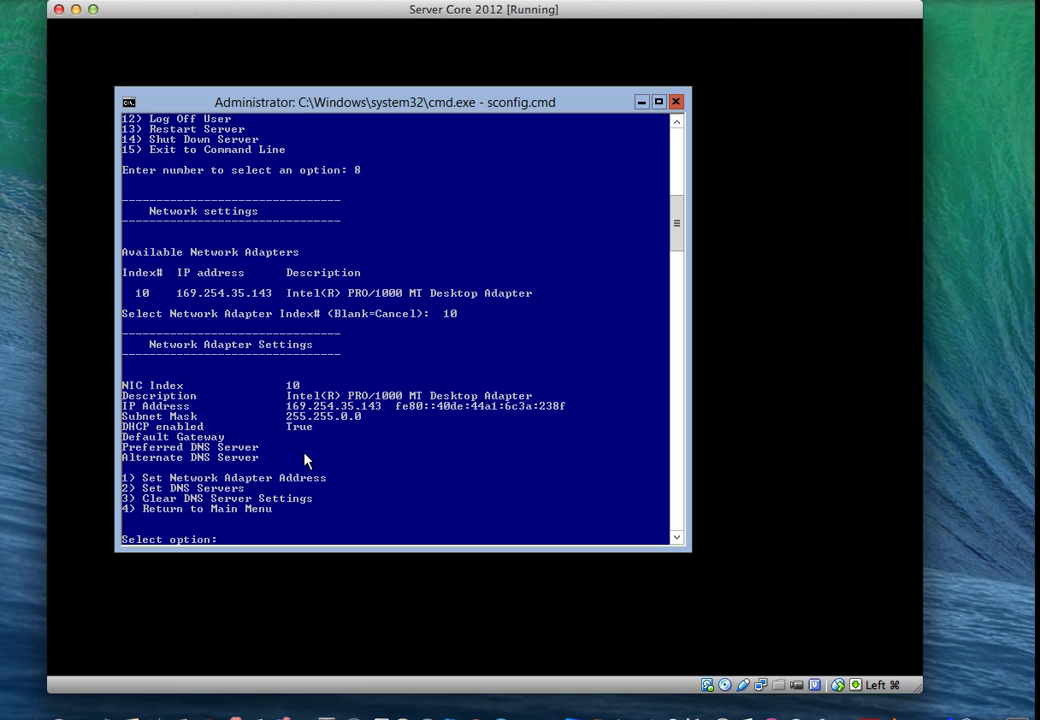
# - Give the network adapter the static IP address 192.168.1.2, accepting the default subnet mask and leaving the default gateway blank
pyautogui.write('1')
pyautogui.press('Return')
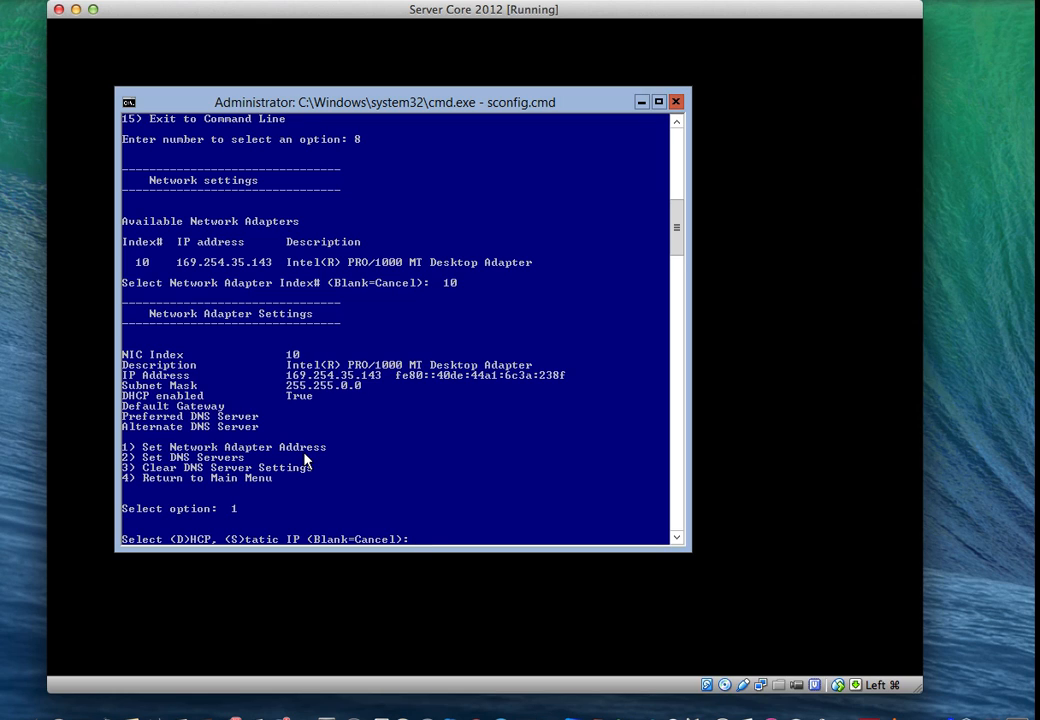
pyautogui.write('s')
pyautogui.press('Return')
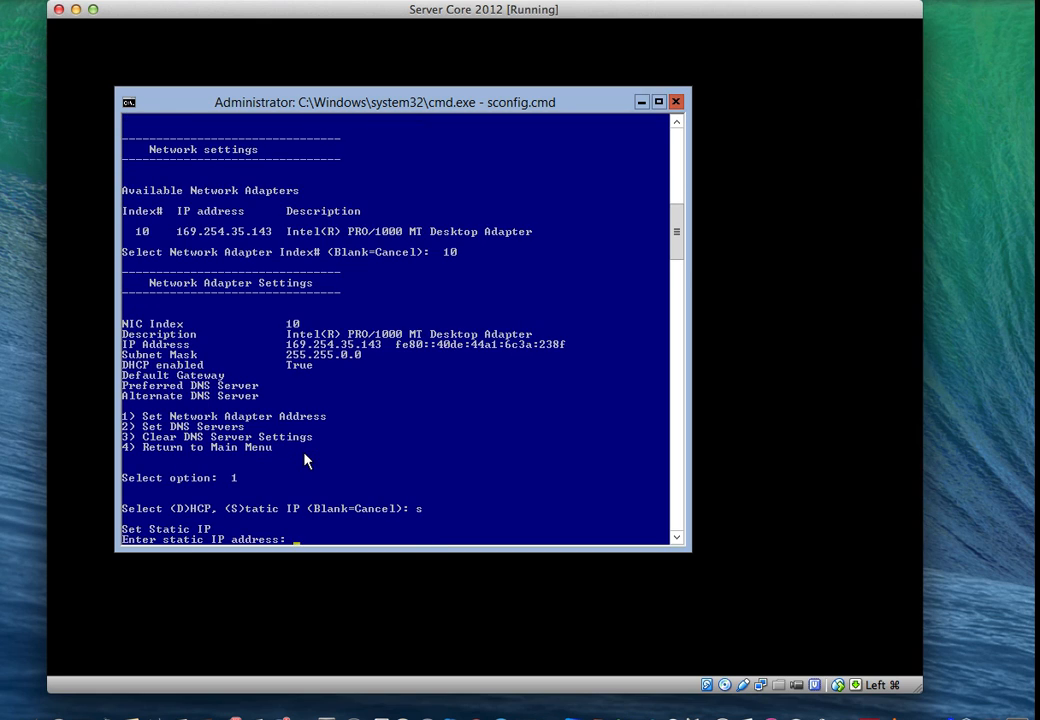
pyautogui.write('192.168.1.2')
pyautogui.press('Return')
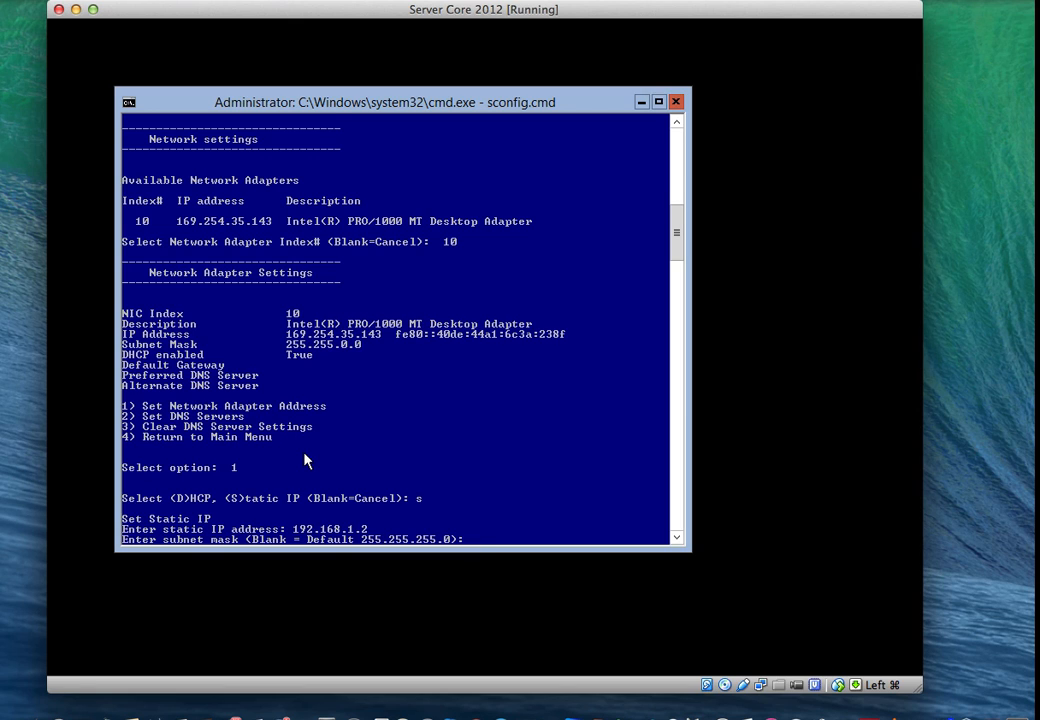
pyautogui.press('Return')
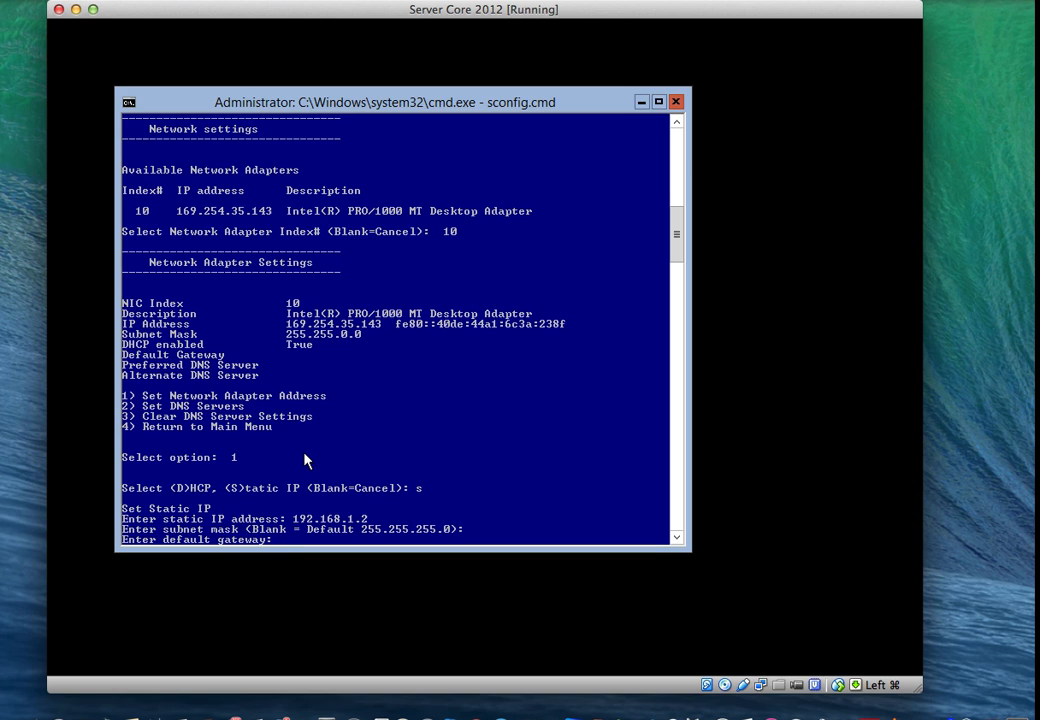
pyautogui.press('Return')
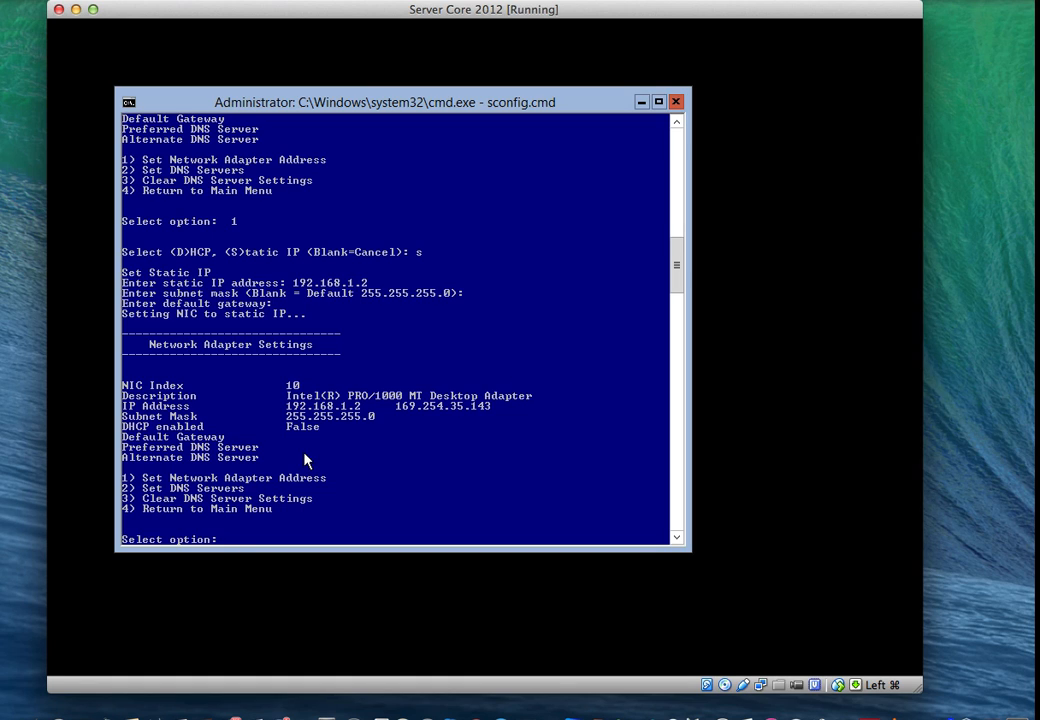
# - Set the adapter's preferred DNS server to 192.168.1.1, with no alternate DNS server
pyautogui.write('2')
pyautogui.press('Return')
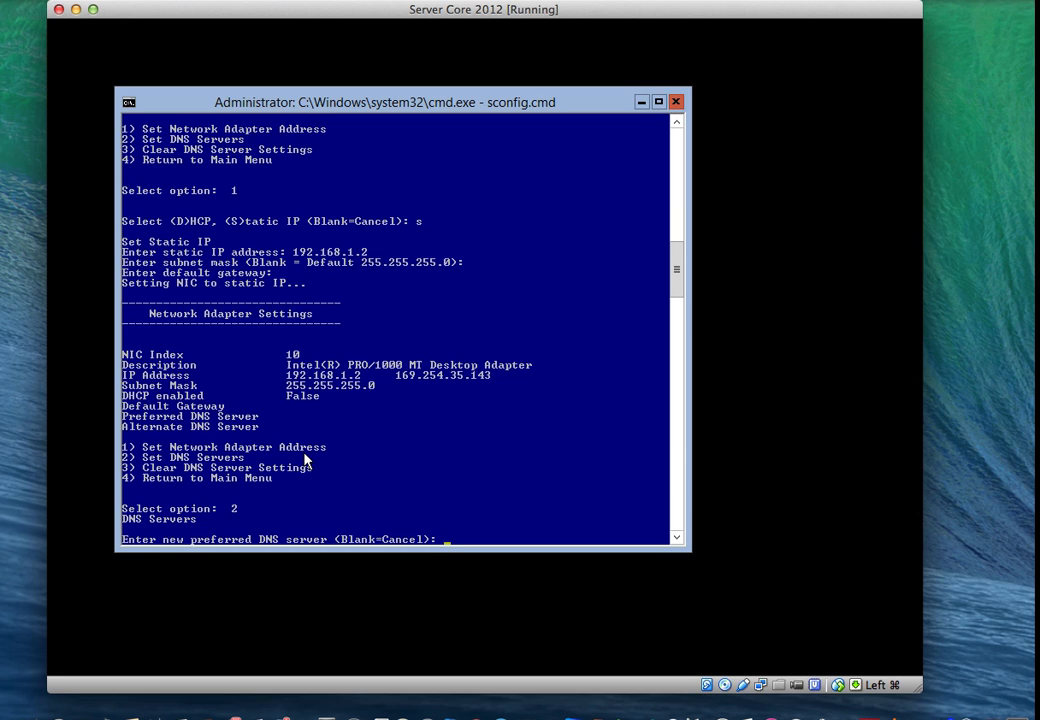
pyautogui.write('192.168.1.1')
pyautogui.press('Return')
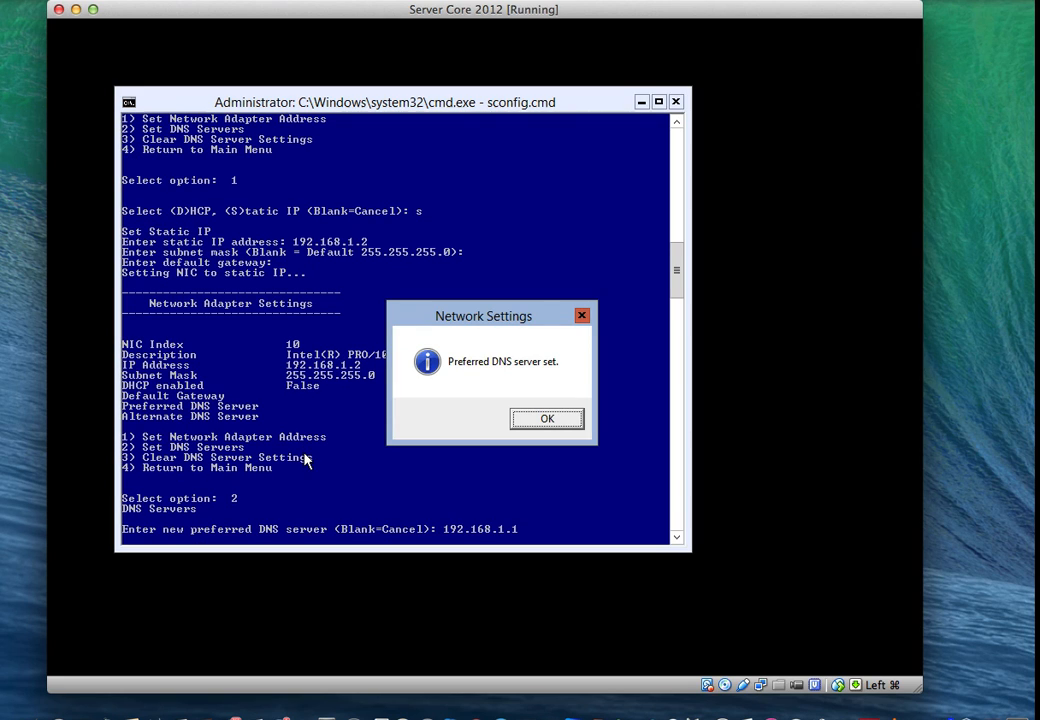
pyautogui.click(520, 426)
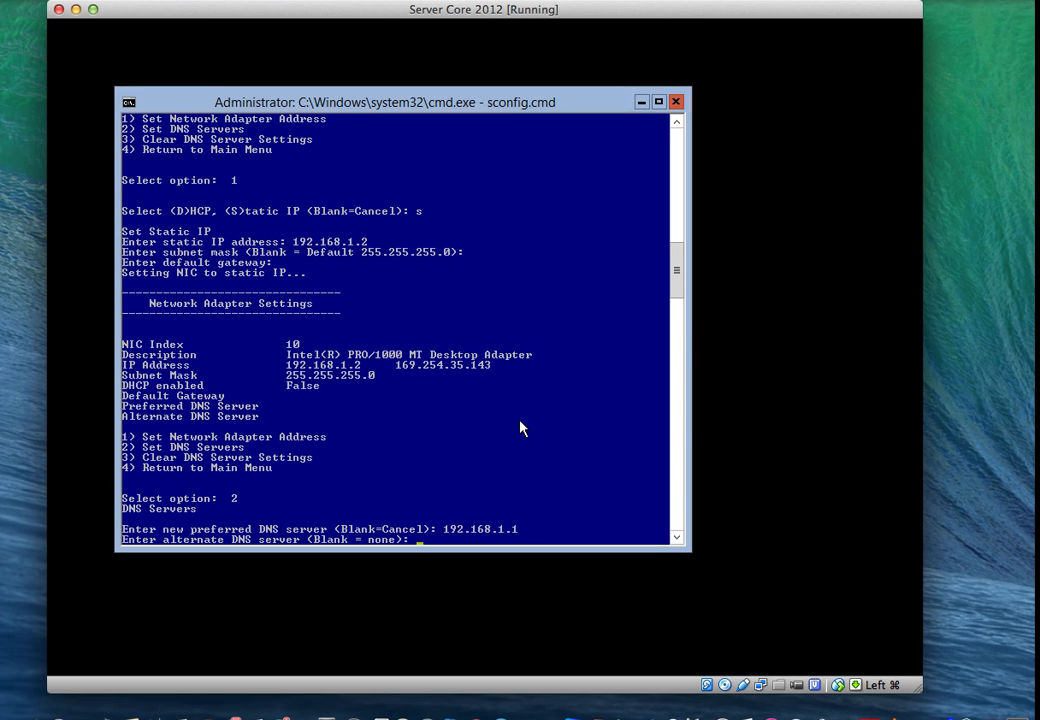
pyautogui.press('Return')
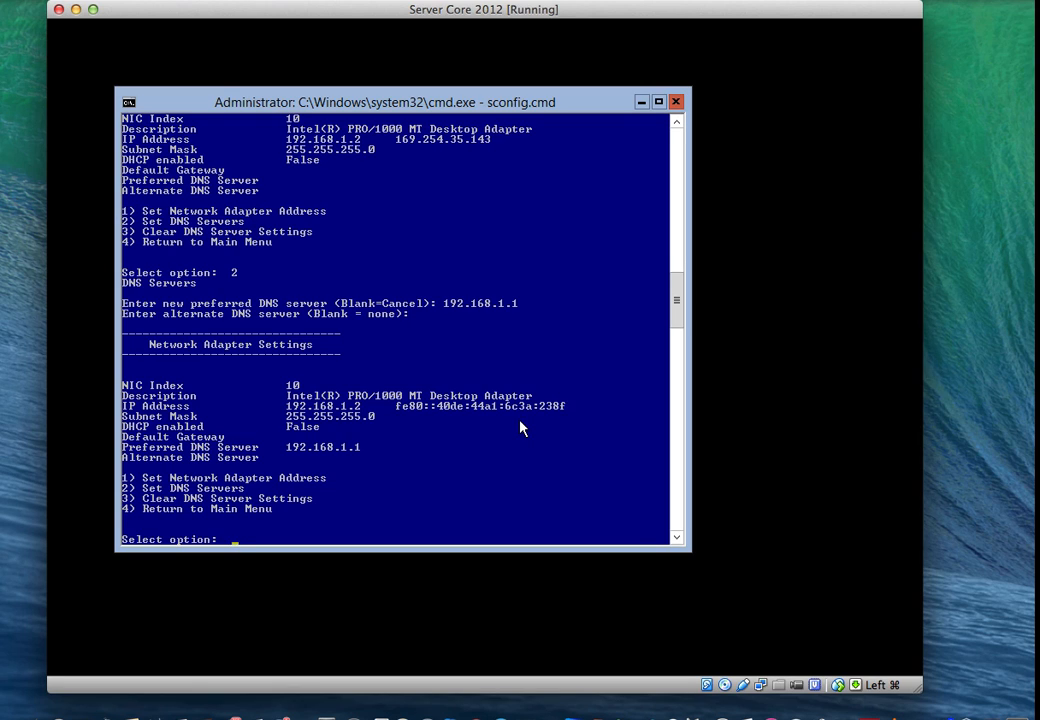
pyautogui.click(728, 1)
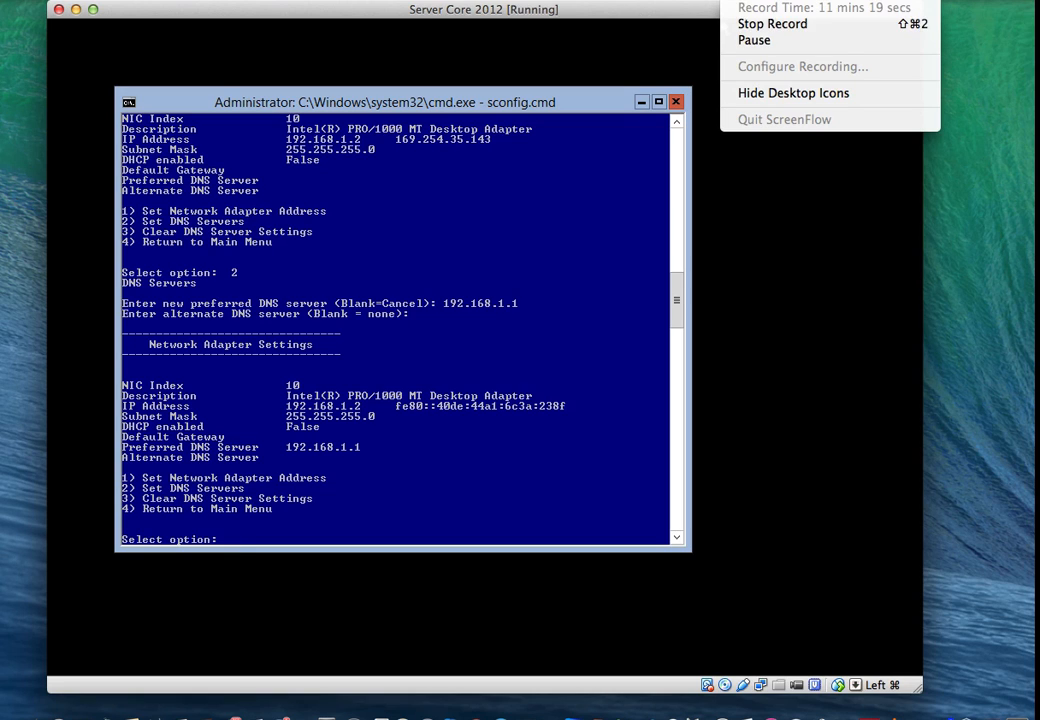
pyautogui.click(740, 40)
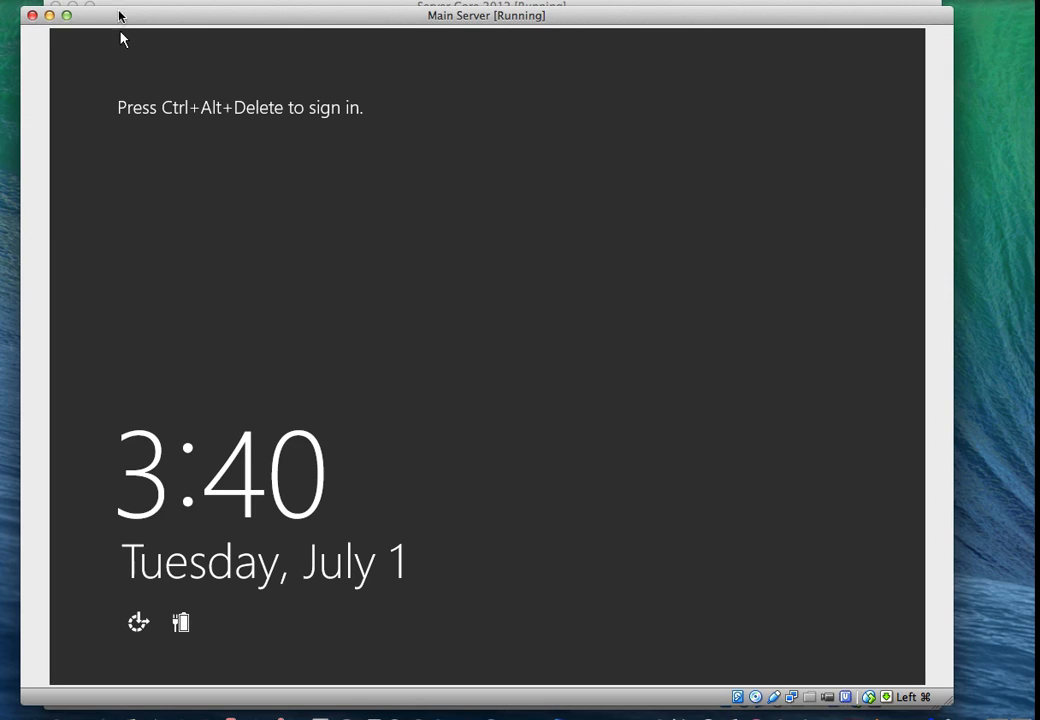
# - Send Ctrl-Alt-Del to the Main Server virtual machine and sign in as PCE\Administrator with the account password
pyautogui.click(145, 3)
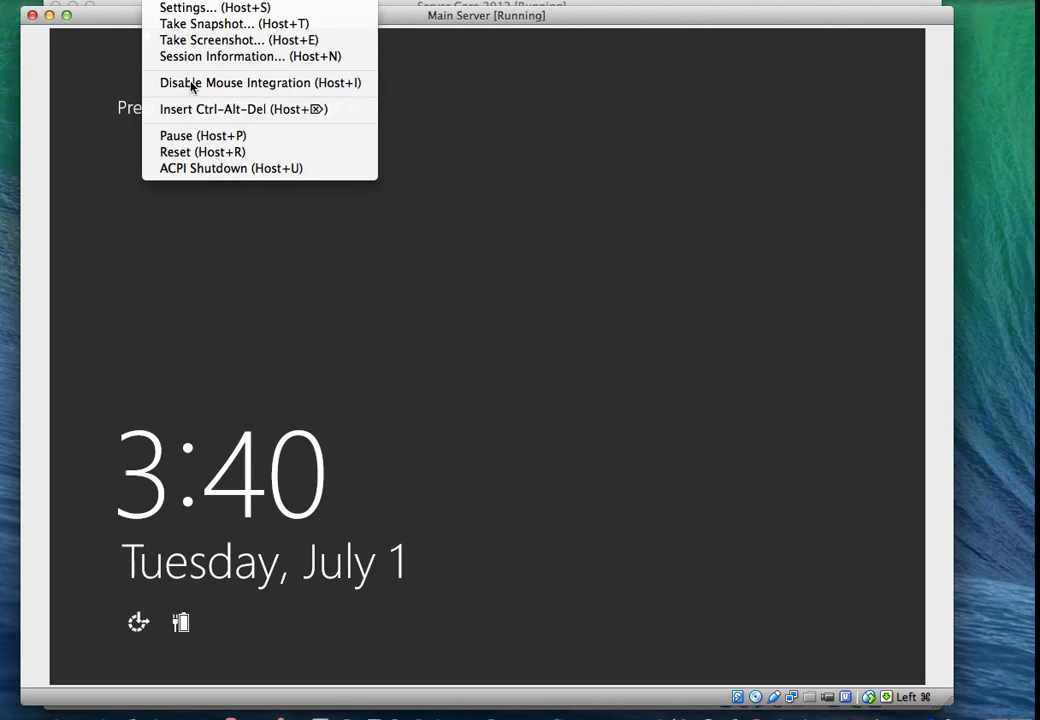
pyautogui.click(204, 107)
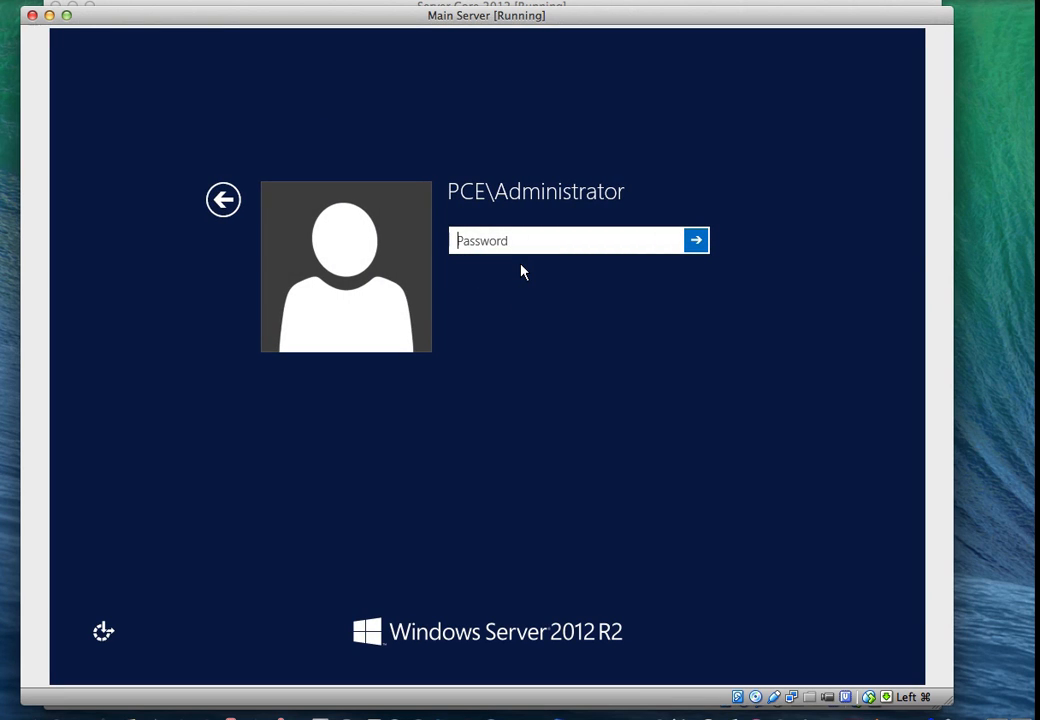
pyautogui.write('•••••••')
pyautogui.press('Return')
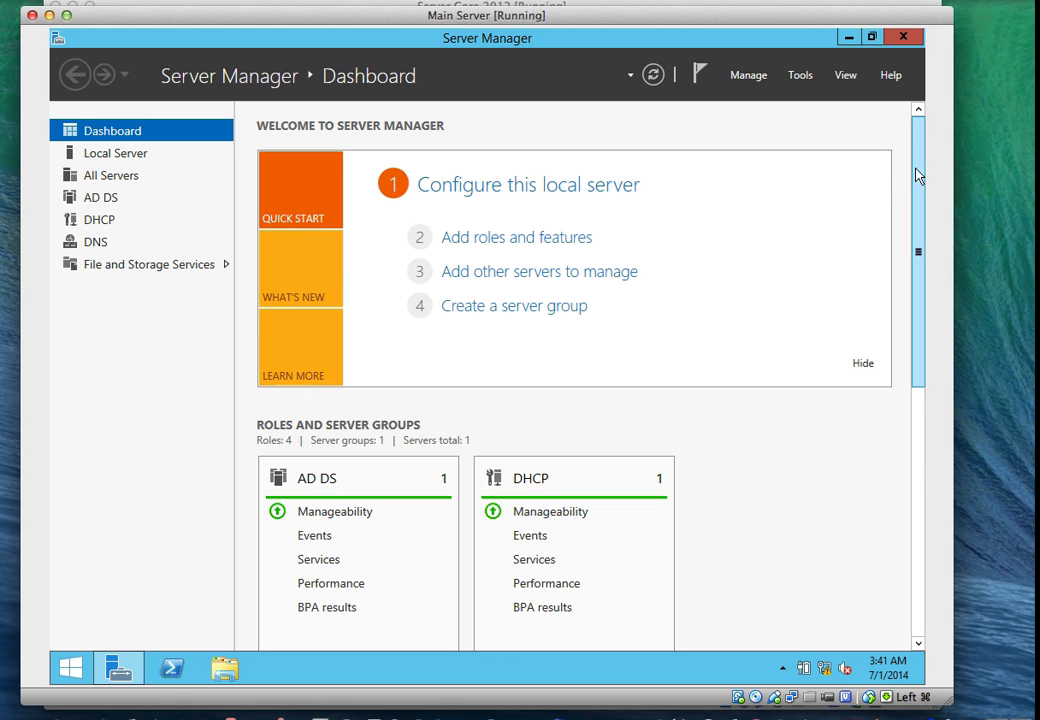
# - Examine the flagged services of the Local Server in the Server Manager dashboard and close their detail view
pyautogui.moveTo(917, 174); pyautogui.dragTo(920, 560)
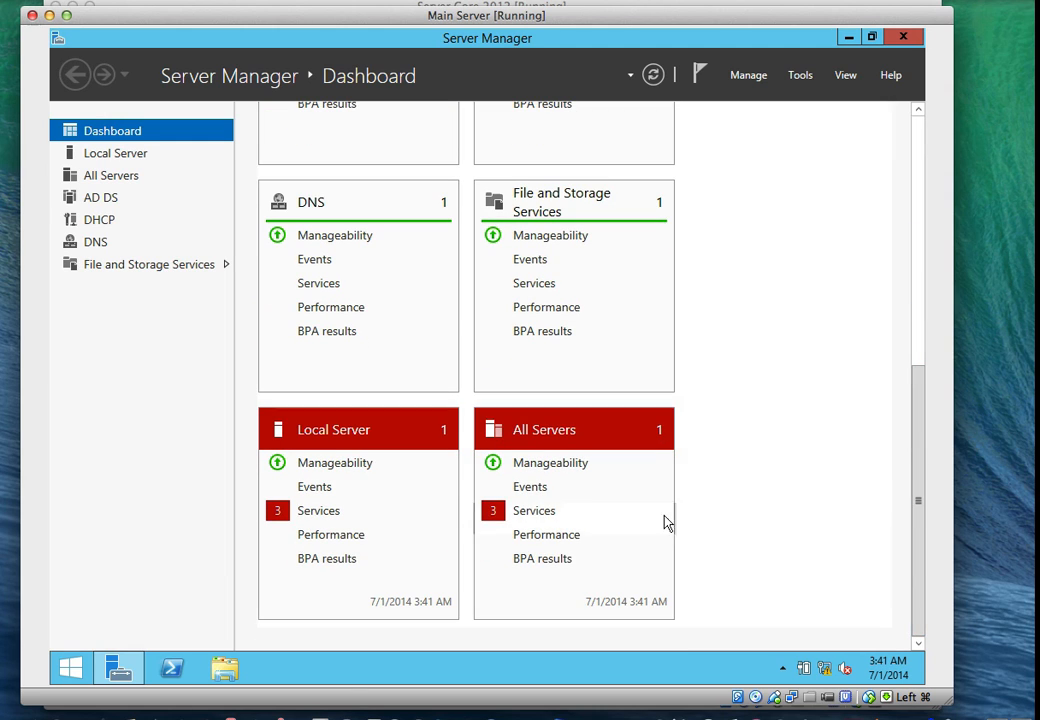
pyautogui.click(318, 512)
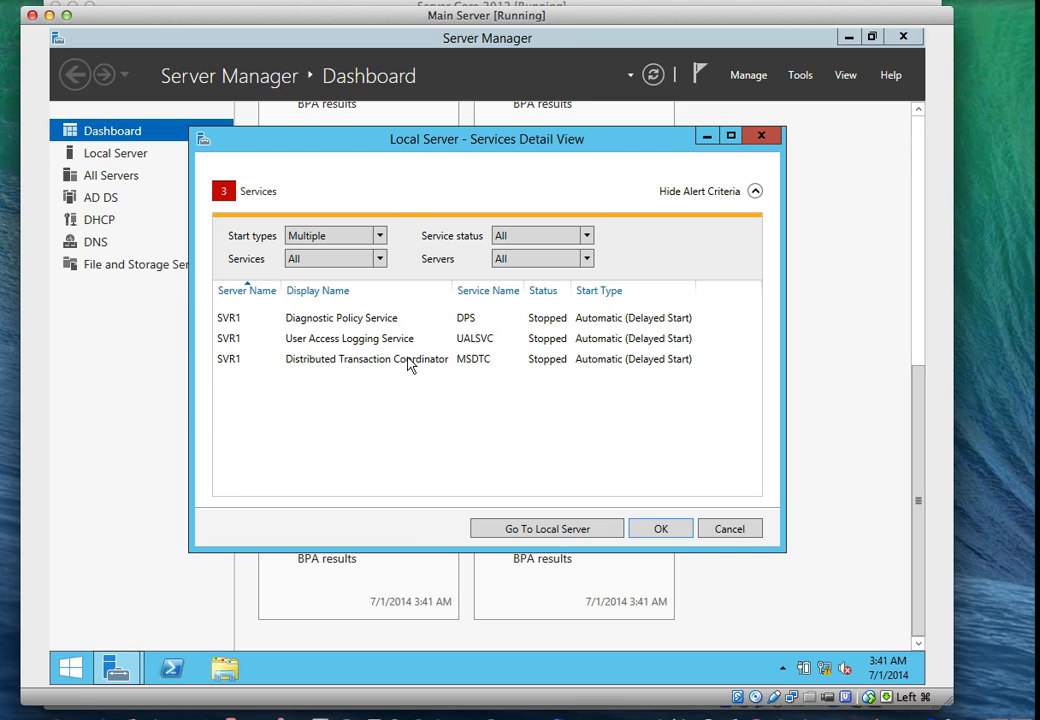
pyautogui.click(468, 322)
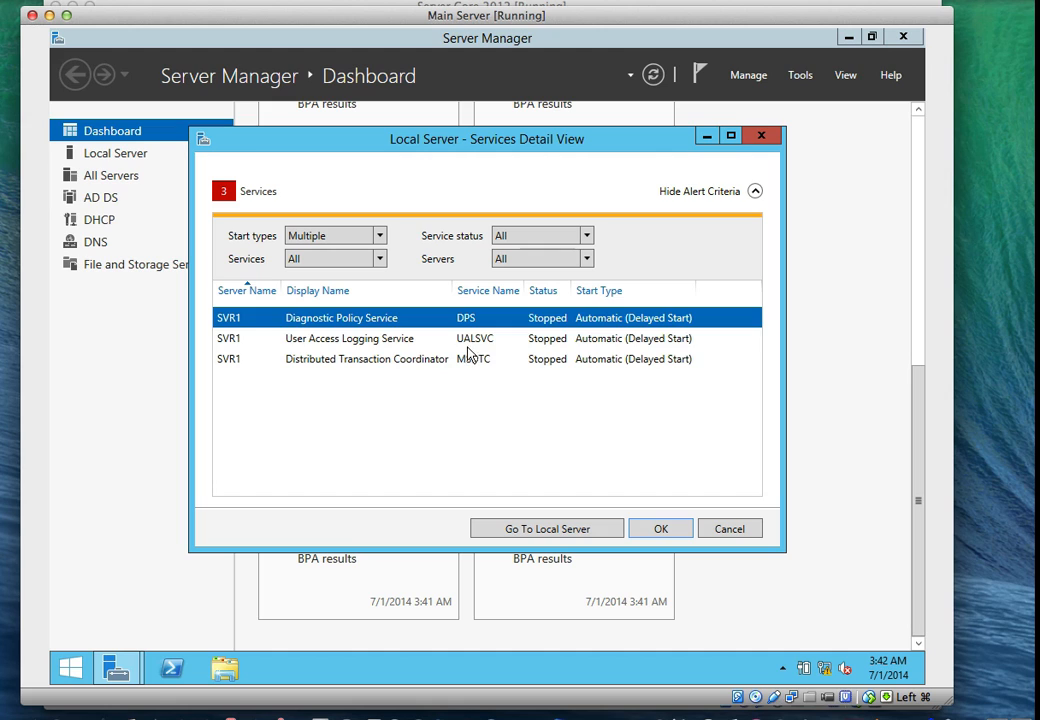
pyautogui.click(468, 346)
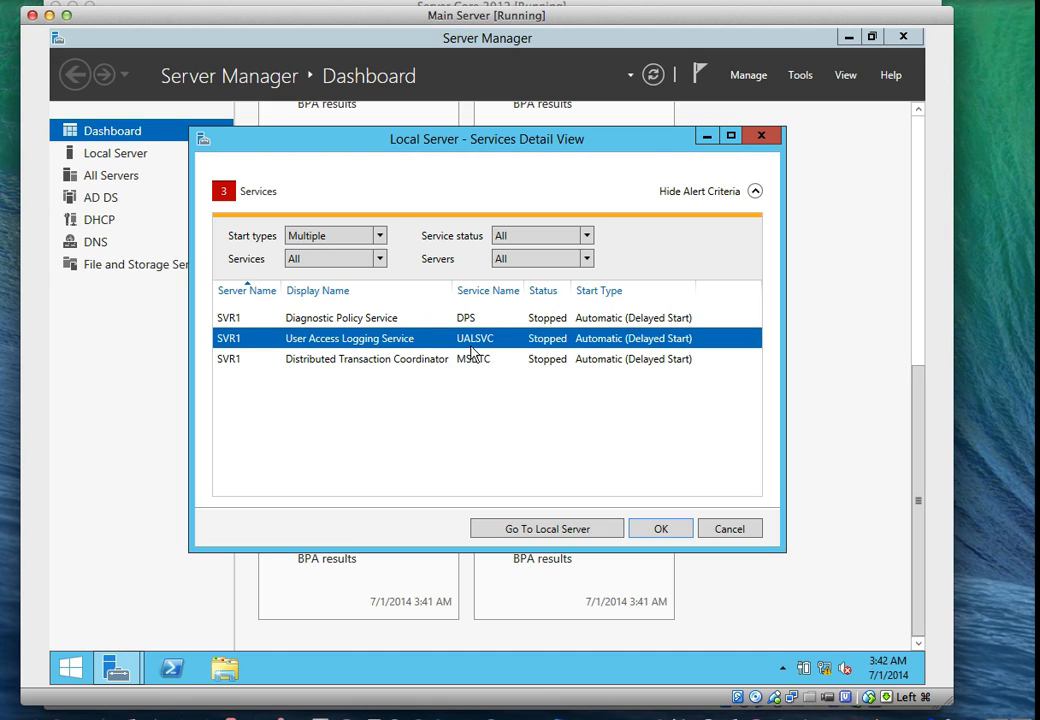
pyautogui.click(476, 368)
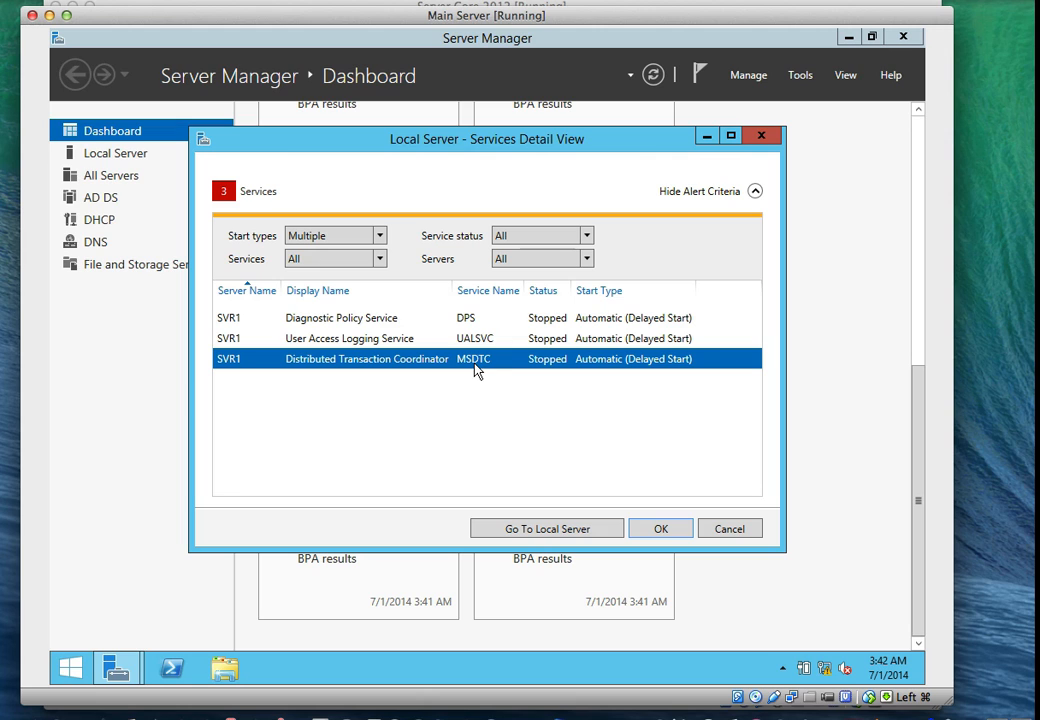
pyautogui.click(664, 530)
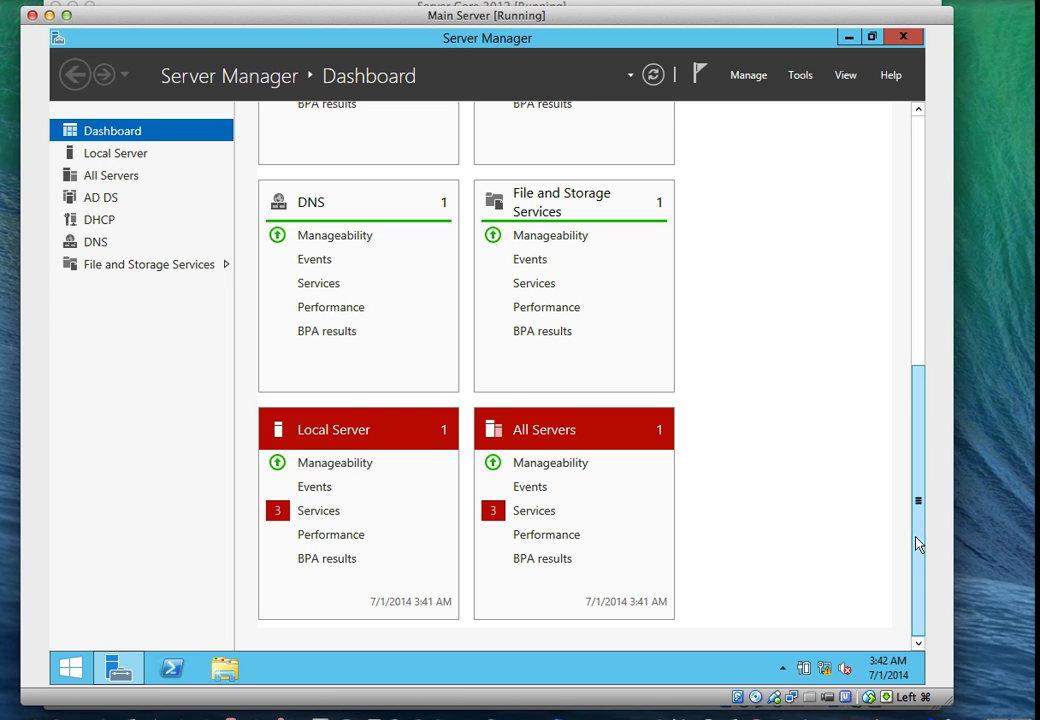
pyautogui.moveTo(919, 543); pyautogui.dragTo(922, 196)
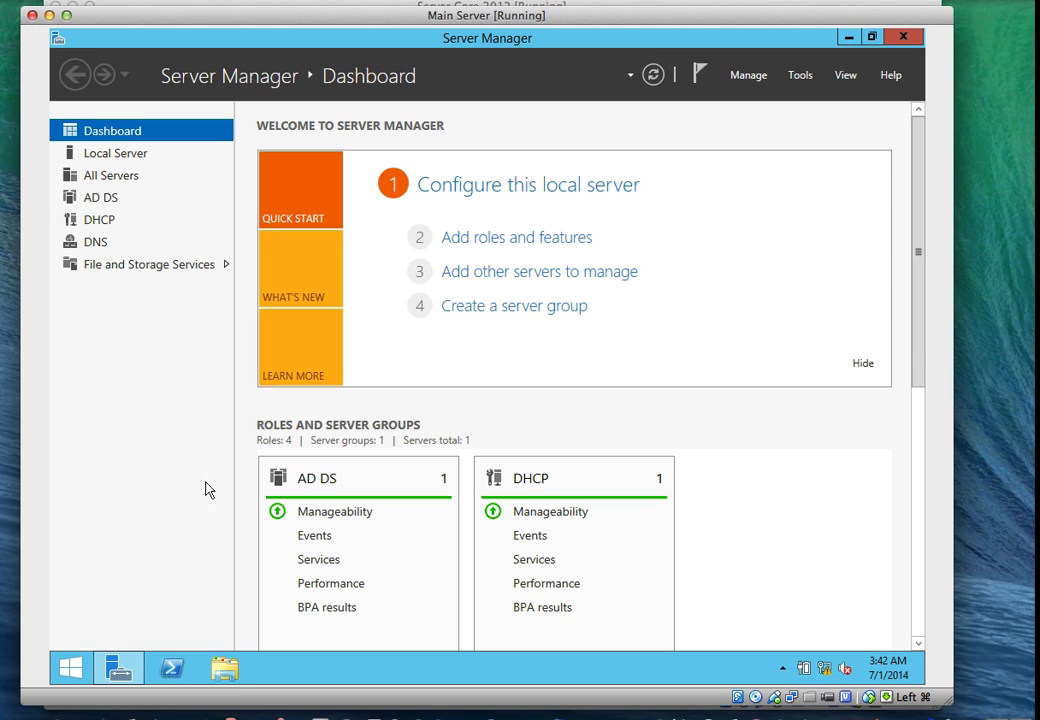
# - Find and open Command Prompt on Main Server by searching for cmd, and ping the Server Core machine at 192.168.1.2
pyautogui.click(71, 668)
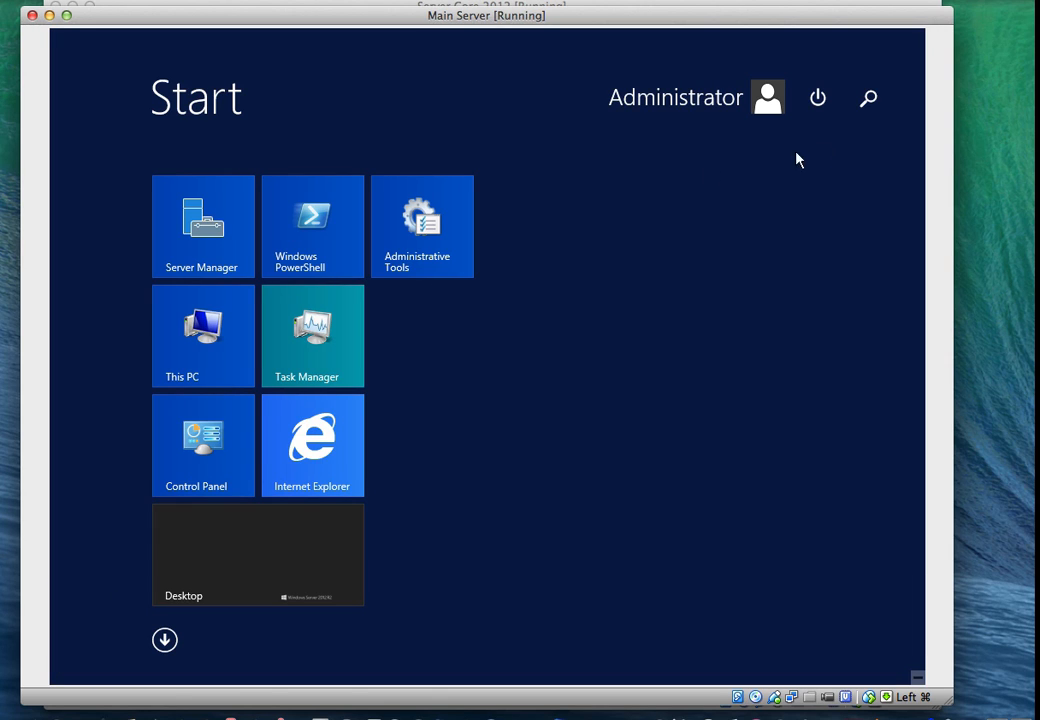
pyautogui.click(866, 100)
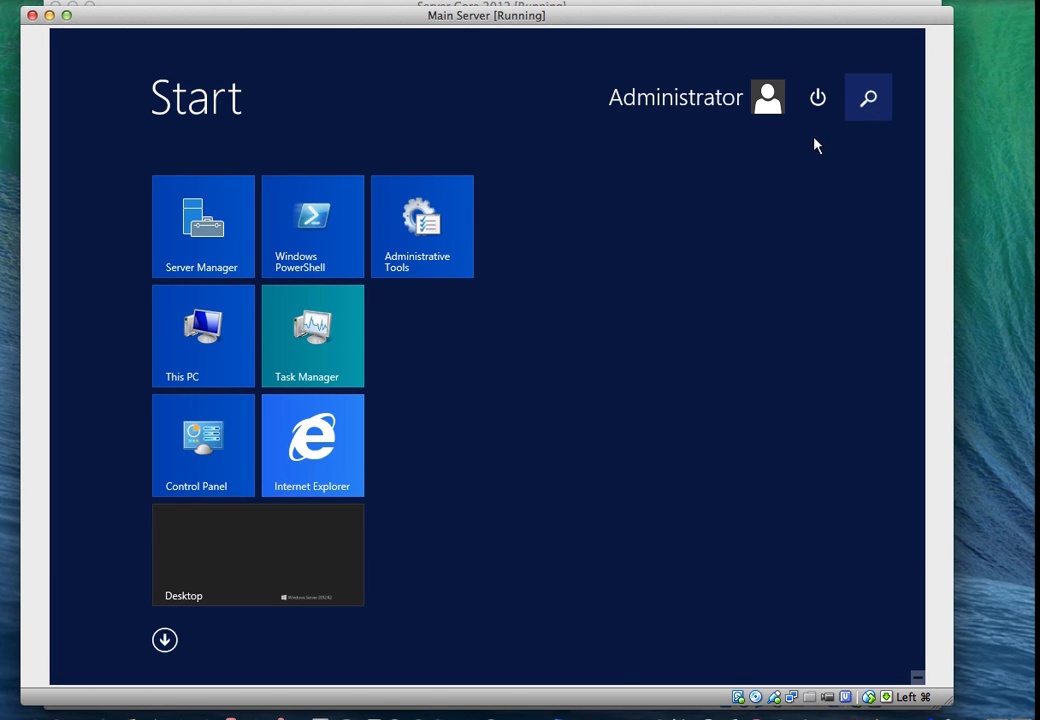
pyautogui.write('cmd')
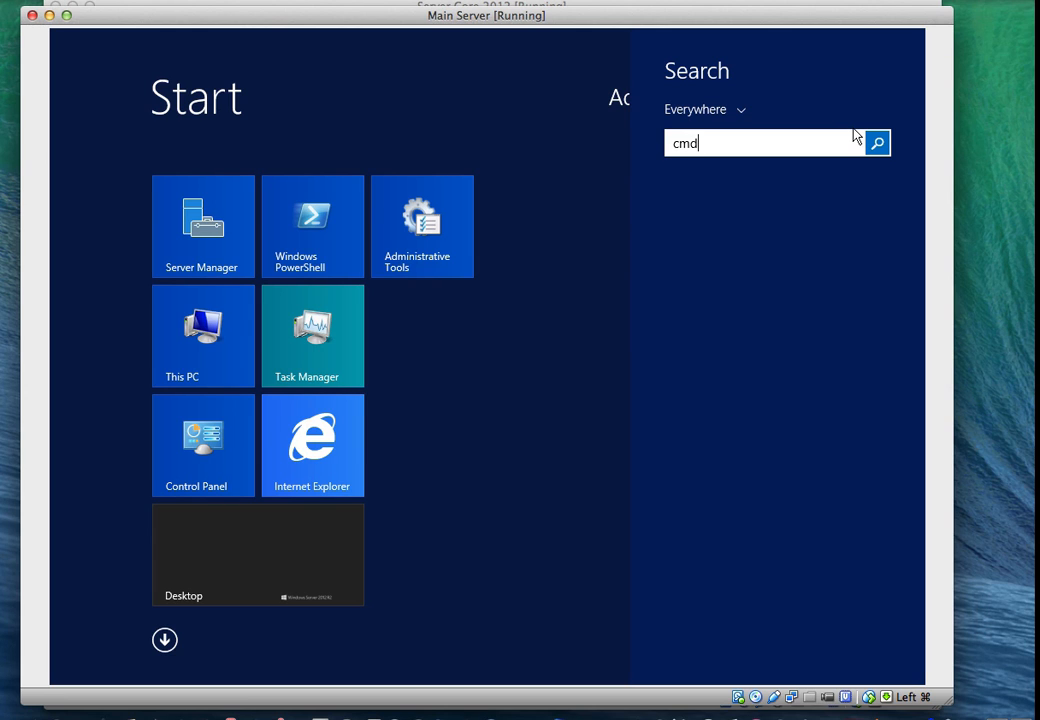
pyautogui.click(735, 203)
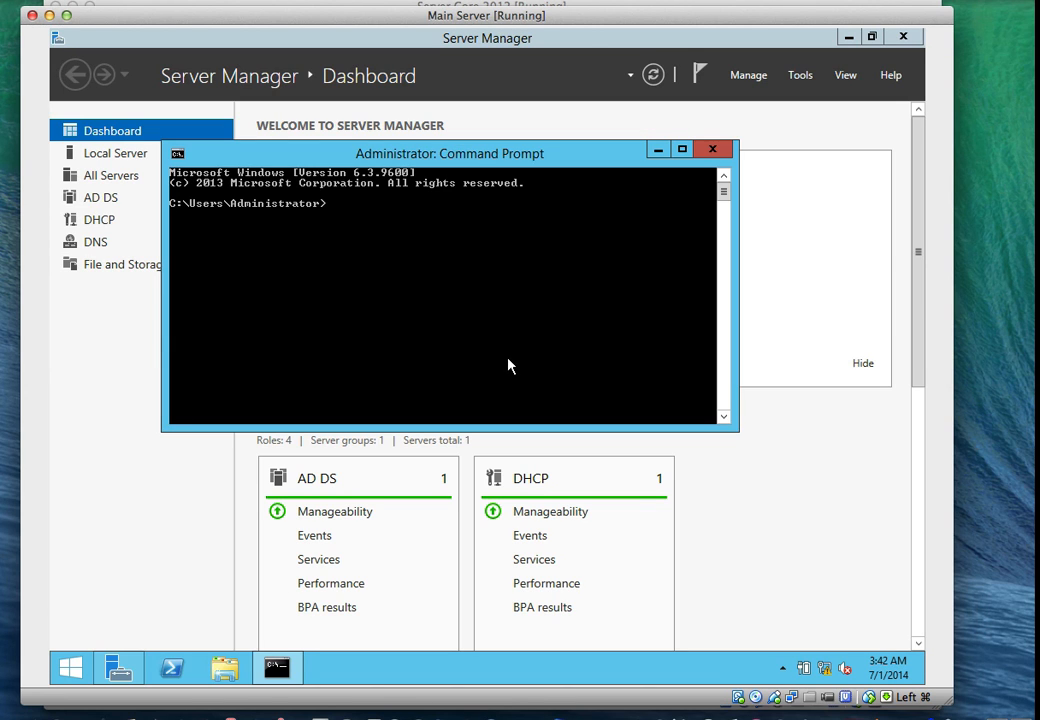
pyautogui.write('ping 192.168.1.2')
pyautogui.press('Return')
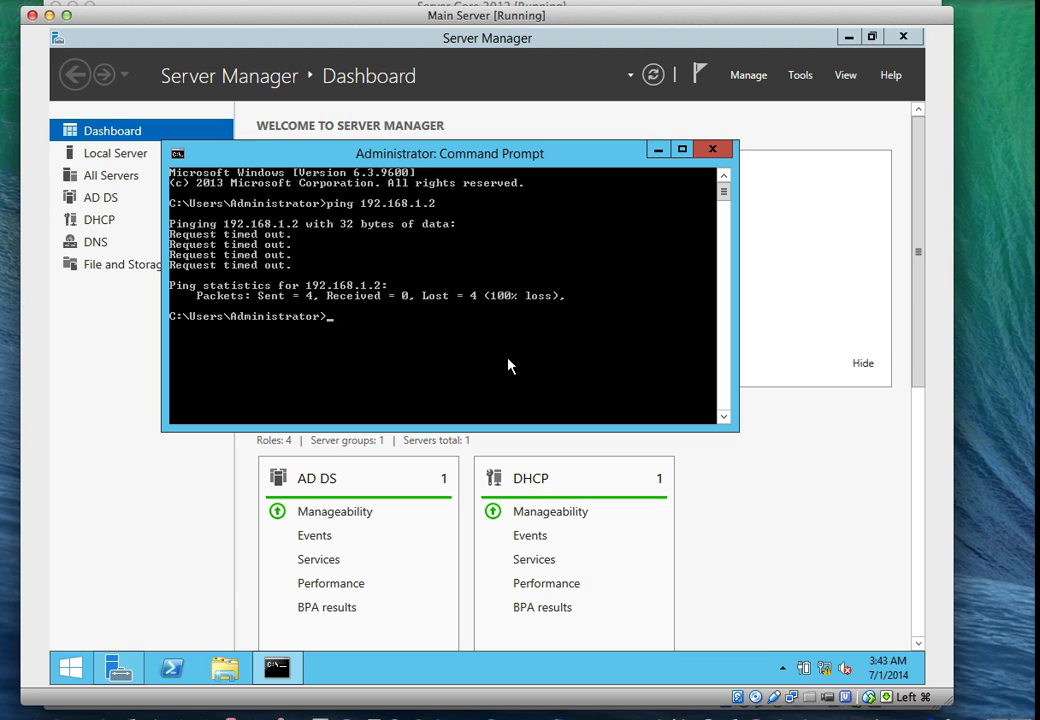
# - Ping 192.168.1.1 from the same Command Prompt
pyautogui.press('Up')
pyautogui.press('BackSpace')
pyautogui.write('192.168.1.1')
pyautogui.press('Return')
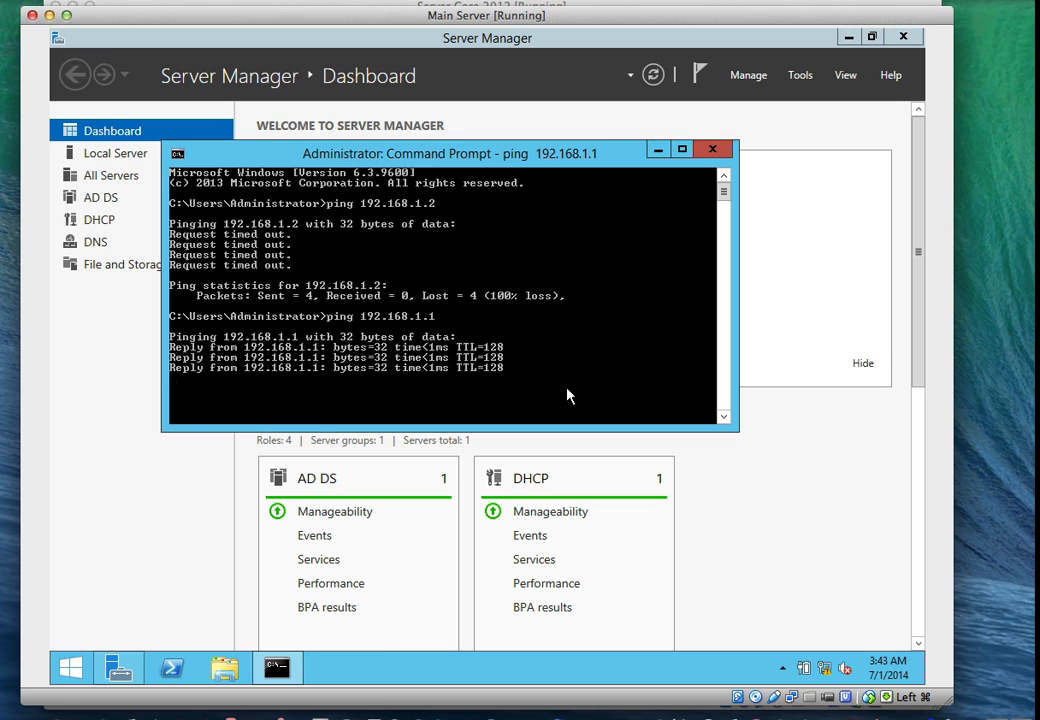
# - Open the IPv4 properties of the Main Server1 connection through Network and Sharing Center and accept the local IP address as primary DNS
pyautogui.rightClick(826, 669)
pyautogui.click(756, 479)
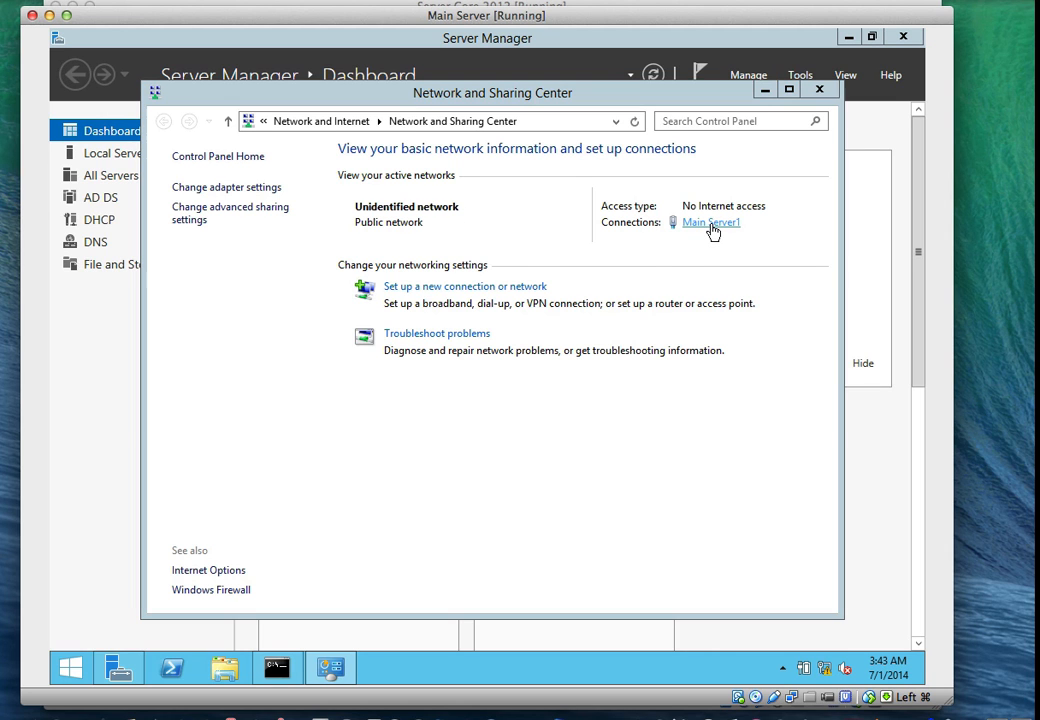
pyautogui.click(713, 230)
pyautogui.click(414, 493)
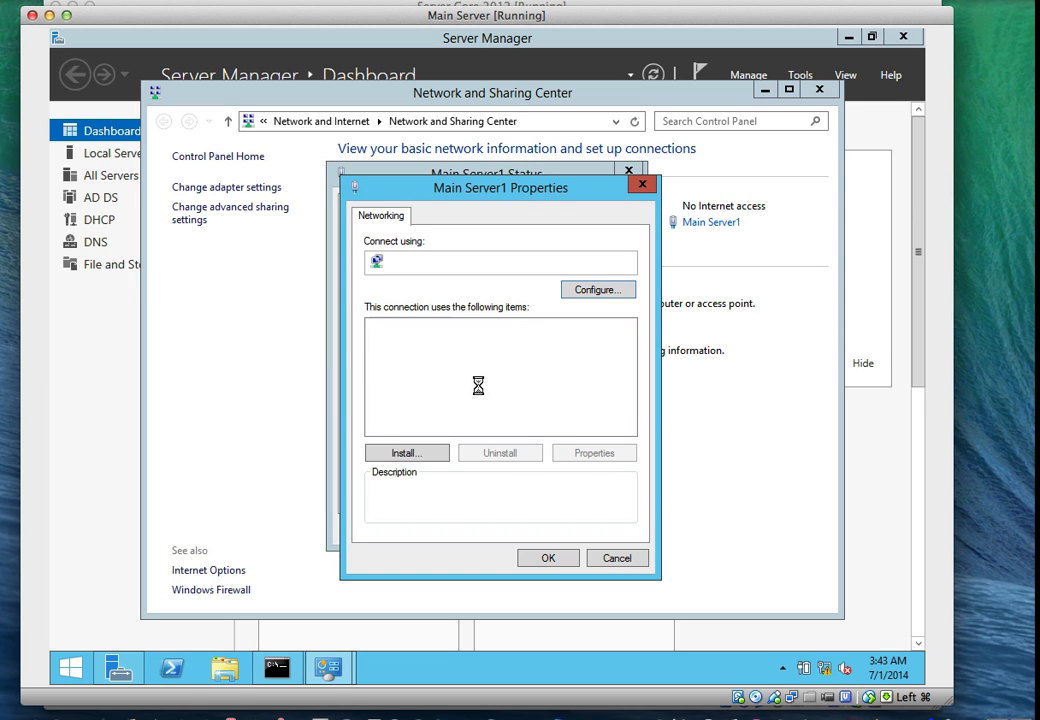
pyautogui.click(510, 429)
pyautogui.doubleClick(510, 429)
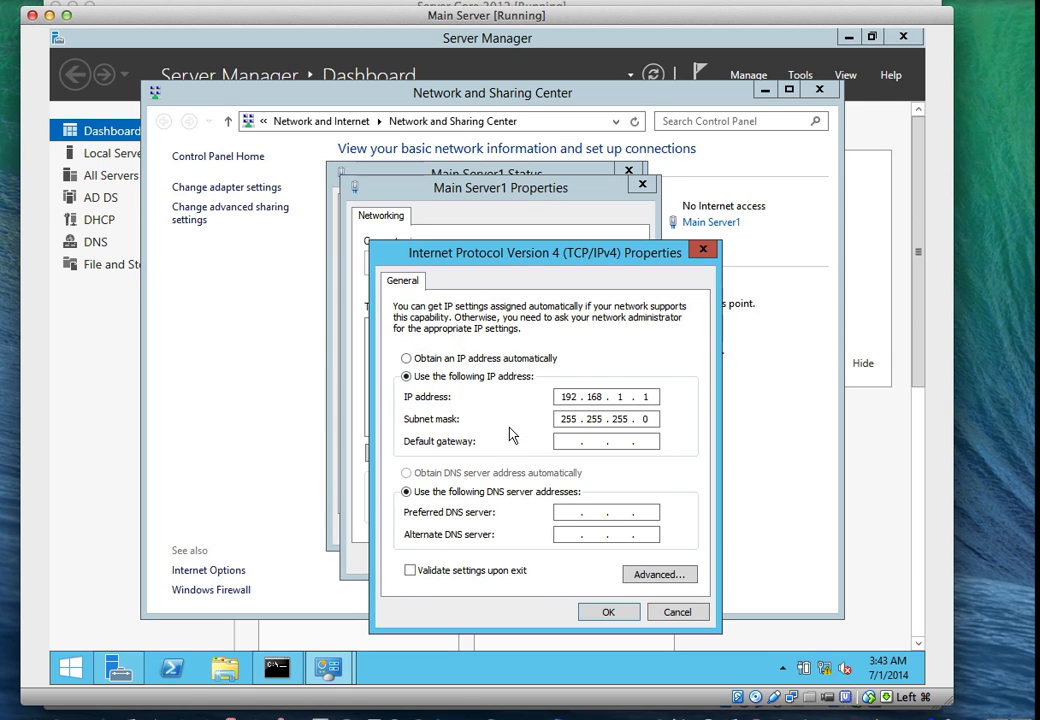
pyautogui.click(598, 613)
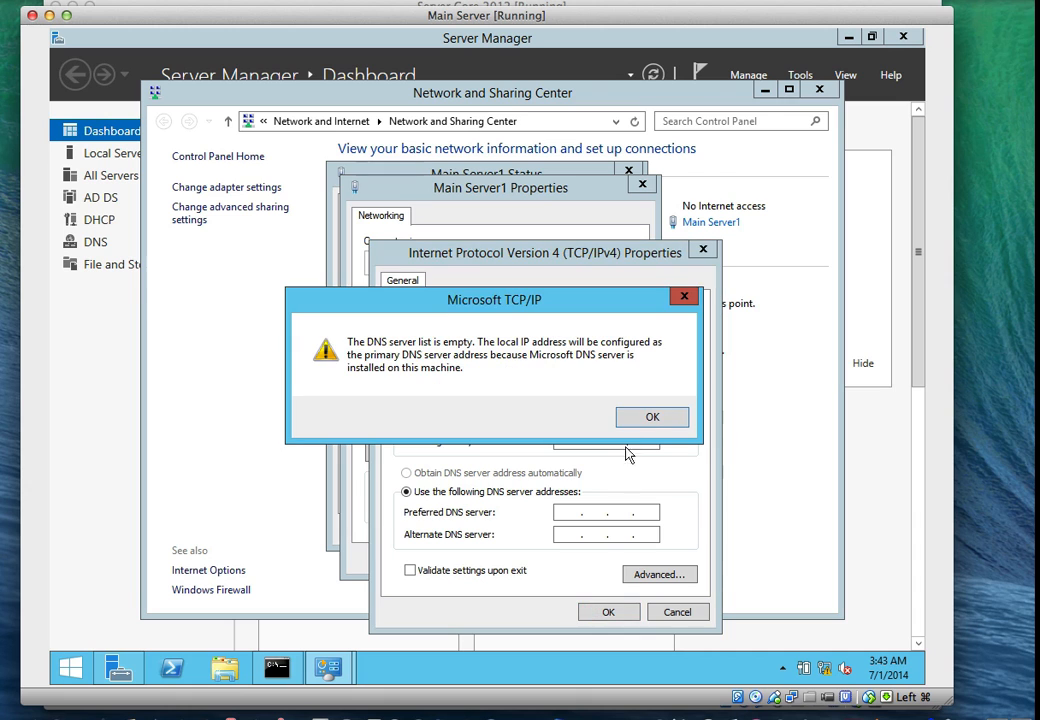
pyautogui.click(653, 421)
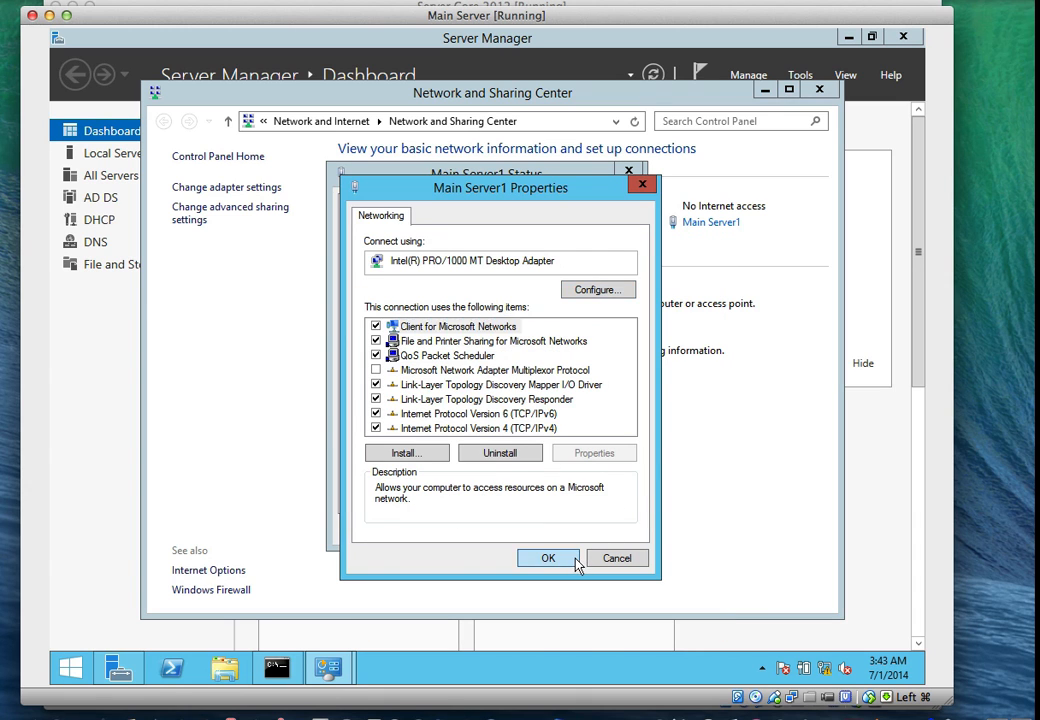
pyautogui.click(548, 558)
pyautogui.click(601, 530)
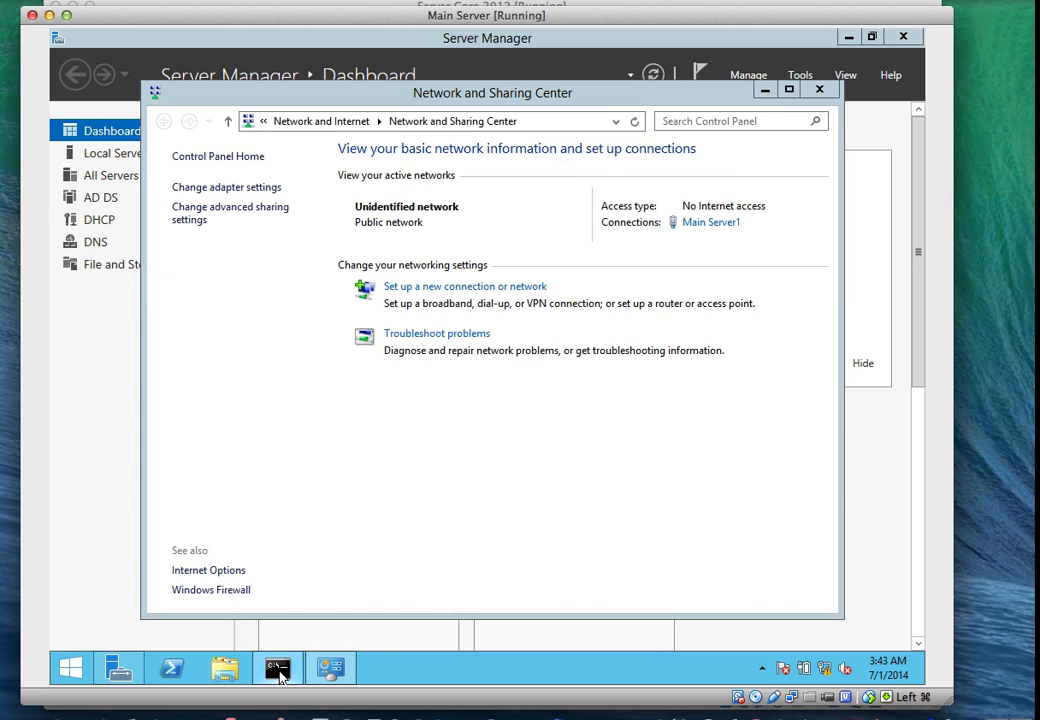
# - Ping 192.168.1.1 and 192.168.1.2 from Main Server's Command Prompt
pyautogui.click(277, 668)
pyautogui.write('ping 192.168.1.1')
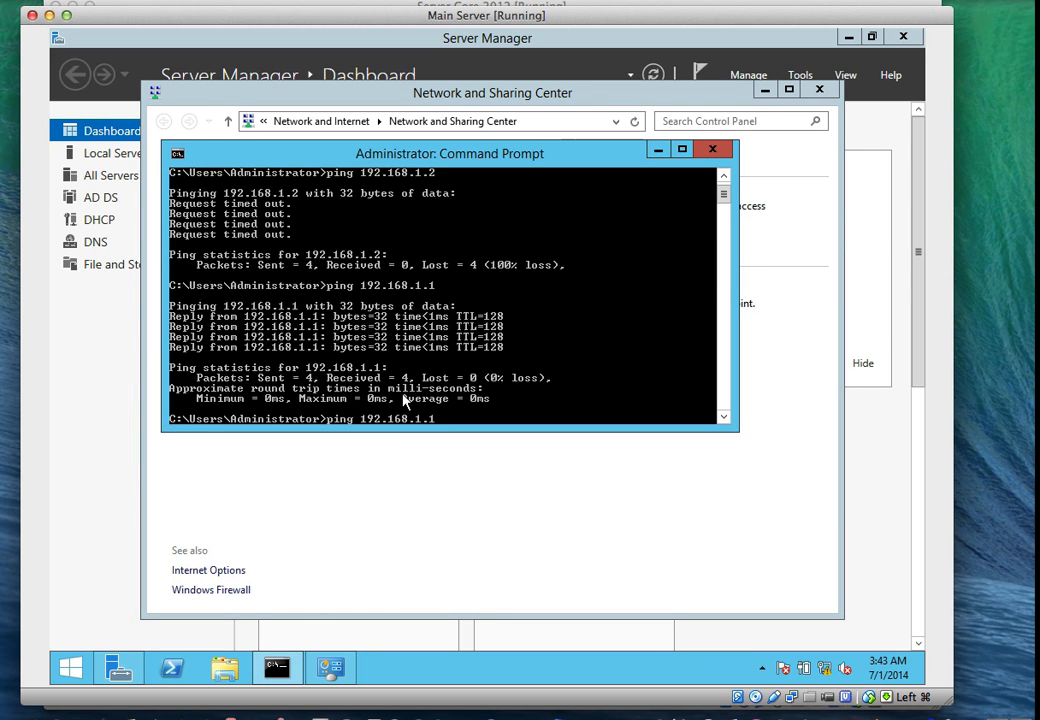
pyautogui.press('Return')
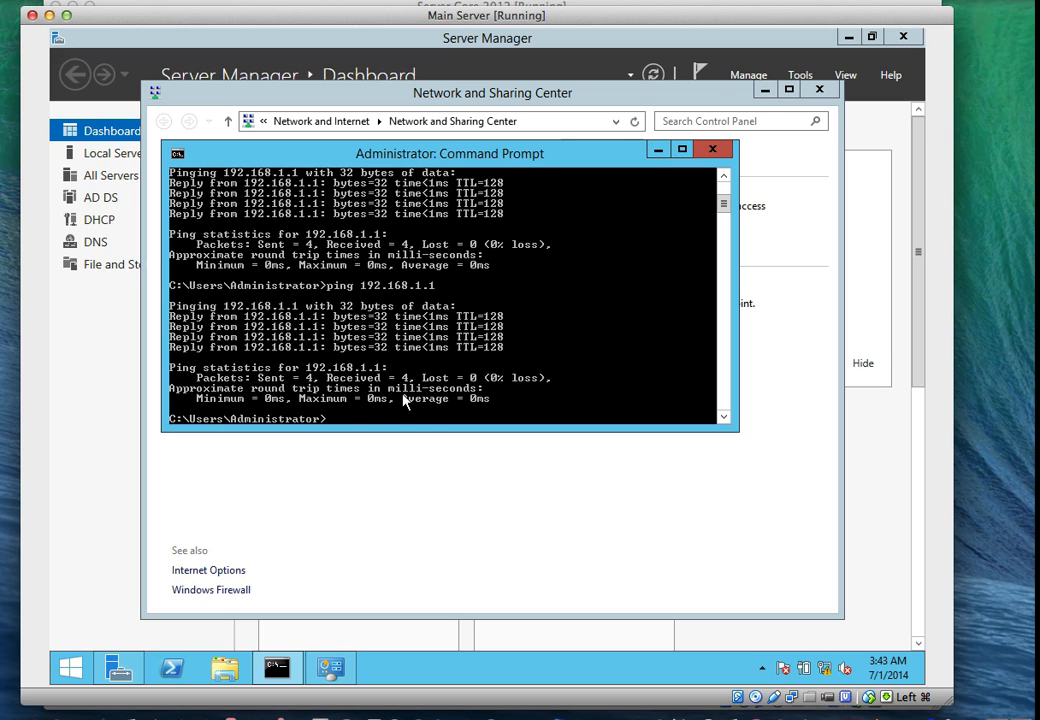
pyautogui.press('Up')
pyautogui.press('BackSpace')
pyautogui.write('2.168.1.2')
pyautogui.press('Return')
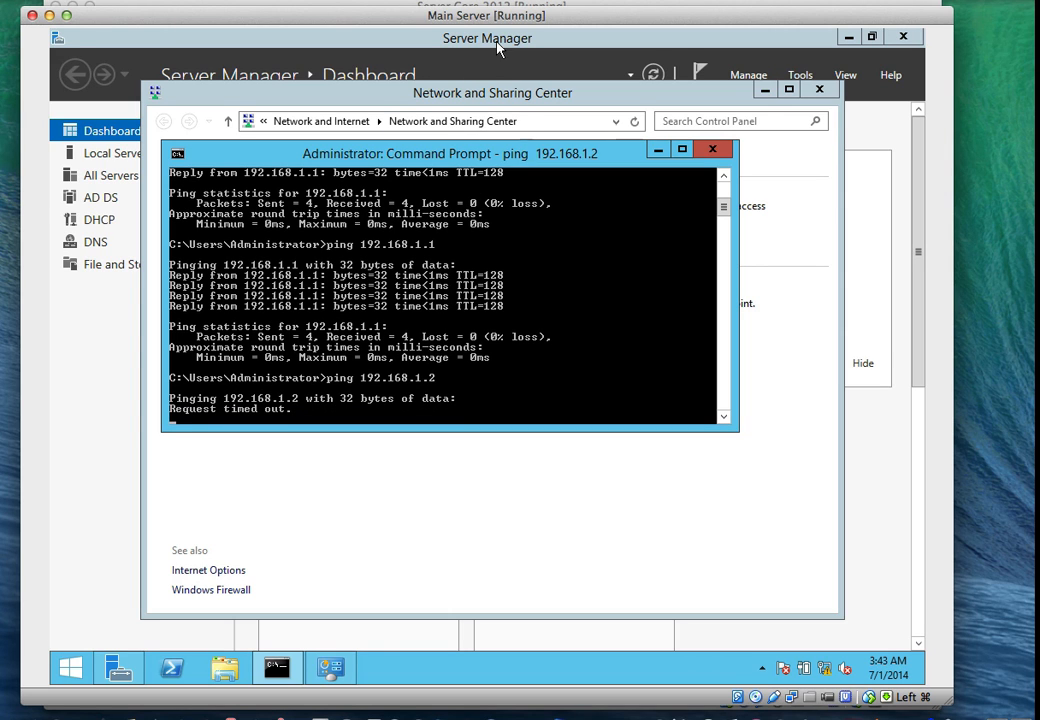
# - Switch to the Server Core 2012 machine, return to the sconfig main menu and exit to the command line
pyautogui.click(513, 6)
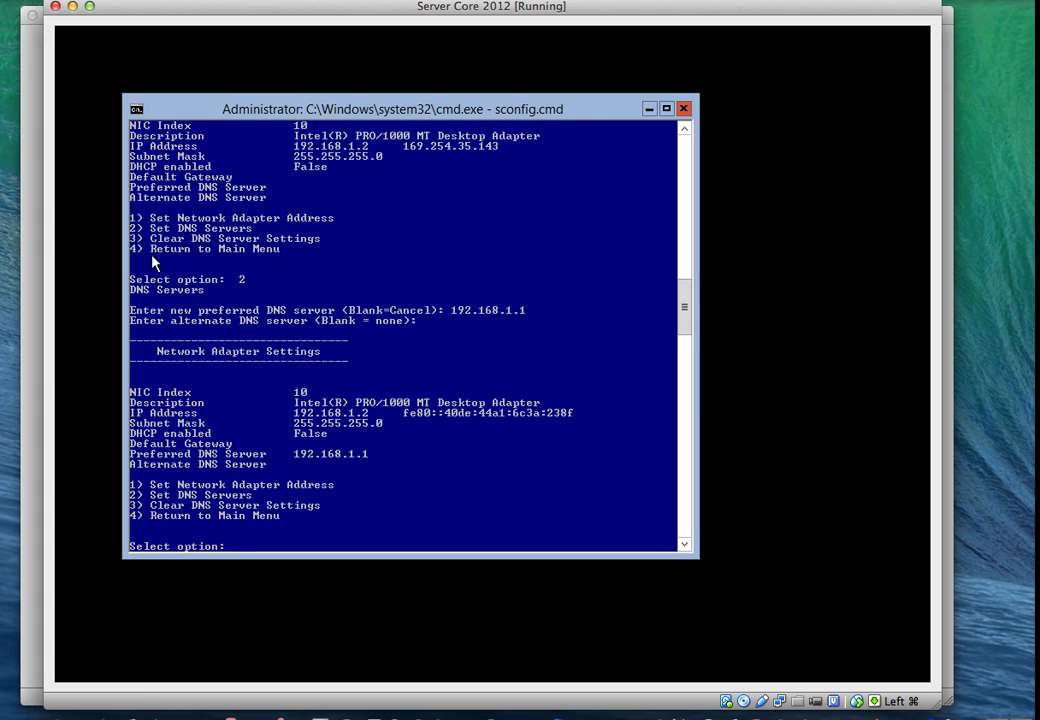
pyautogui.write('4')
pyautogui.press('Return')
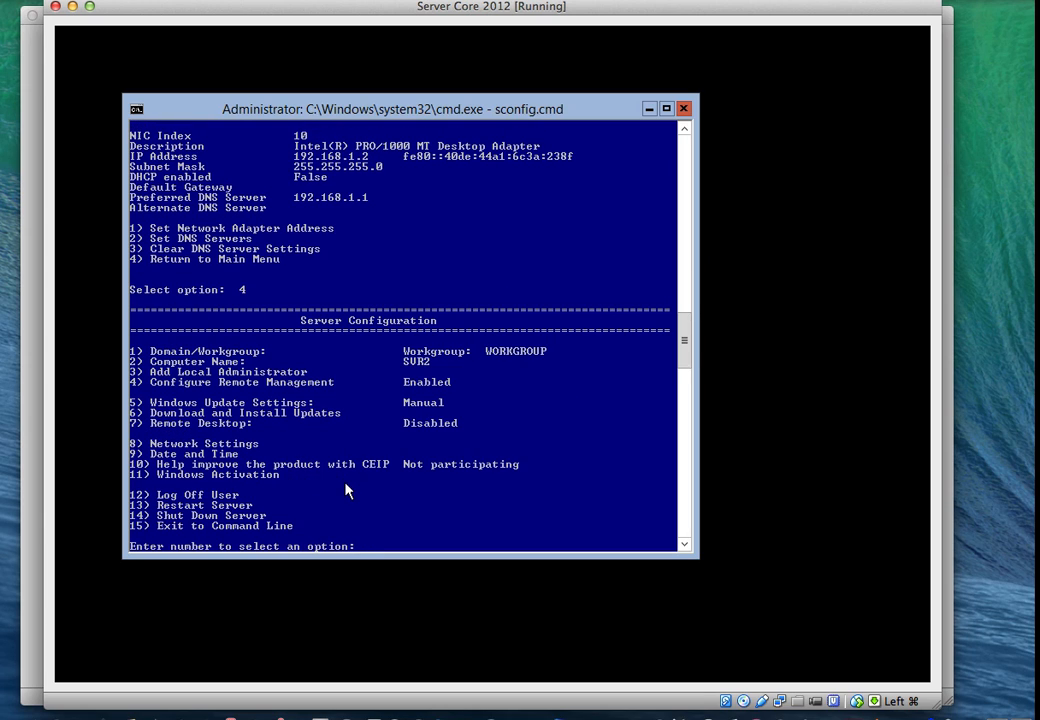
pyautogui.write('15')
pyautogui.press('Return')
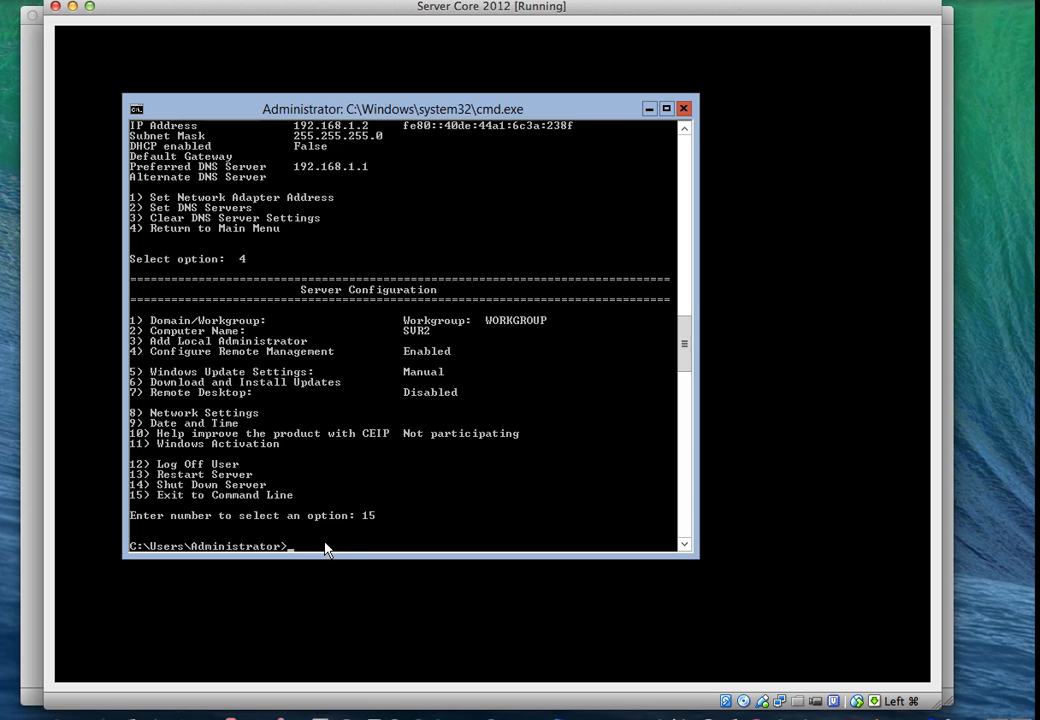
# - Clear the Server Core command window with cls and ping Main Server at 192.168.1.1
pyautogui.write('ping')
pyautogui.press('BackSpace')
pyautogui.press('BackSpace')
pyautogui.press('BackSpace')
pyautogui.press('BackSpace')
pyautogui.write('cls')
pyautogui.press('Return')
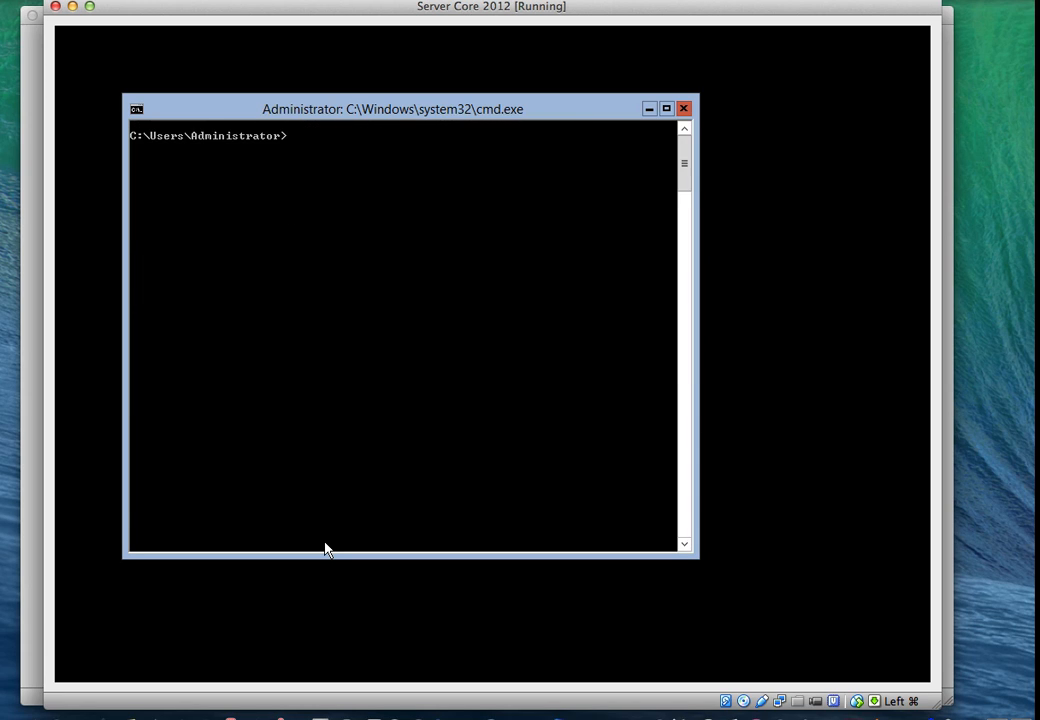
pyautogui.write('ping 192.168.1.1')
pyautogui.press('Return')
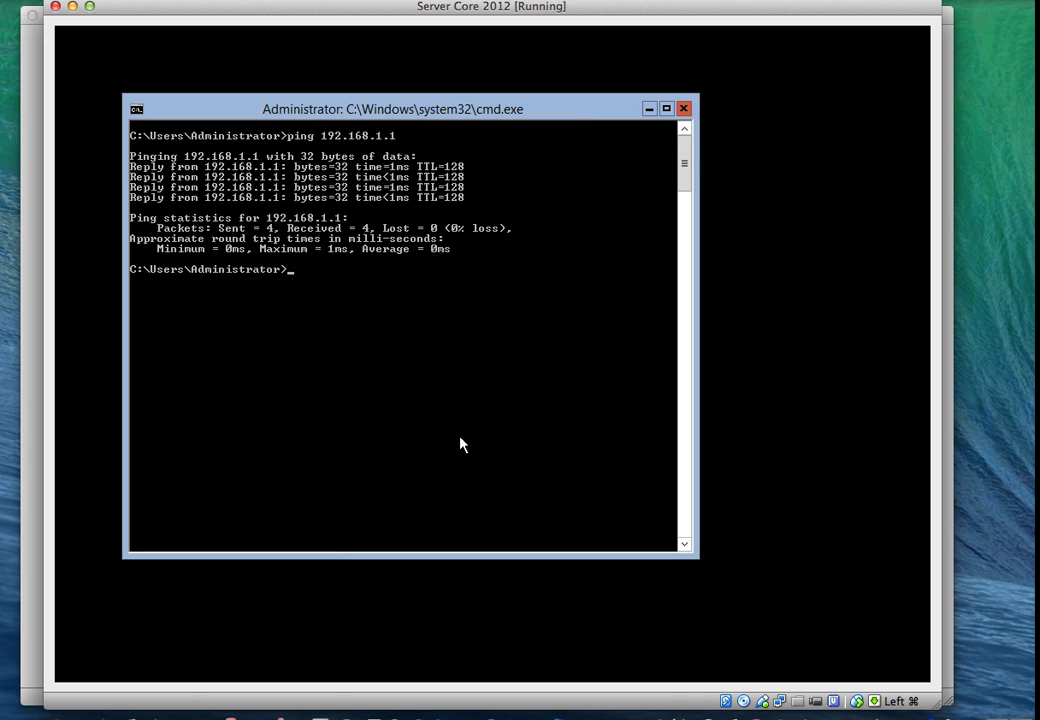
# - Switch back to the Main Server machine and repeat the ping to 192.168.1.2
pyautogui.click(35, 60)
pyautogui.press('Up')
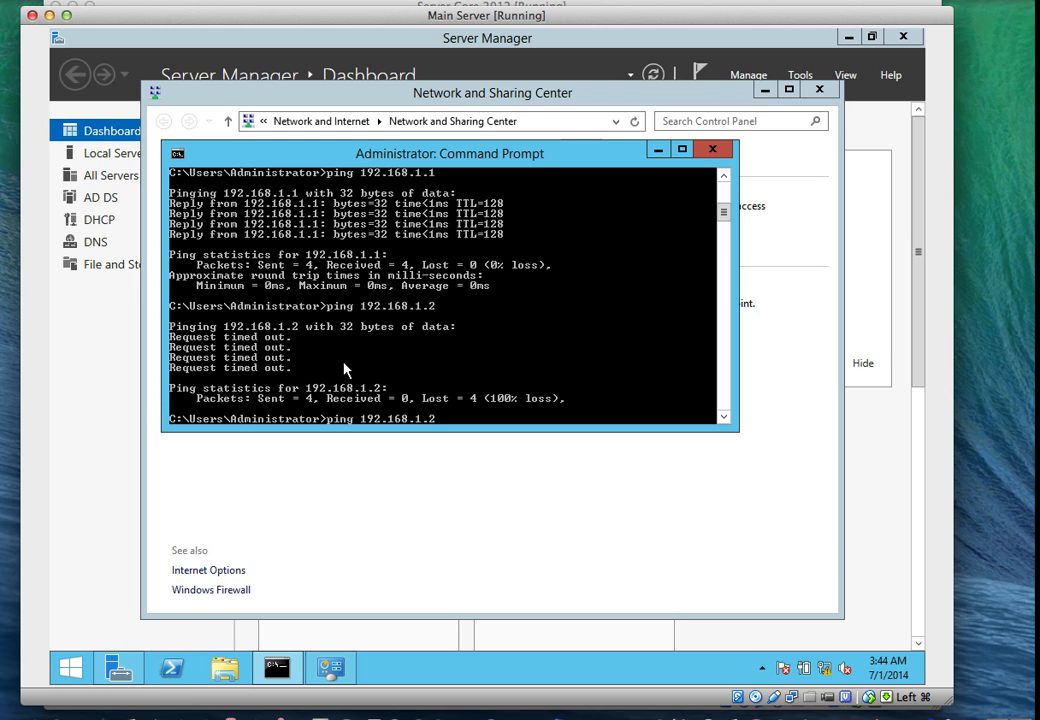
pyautogui.press('Return')
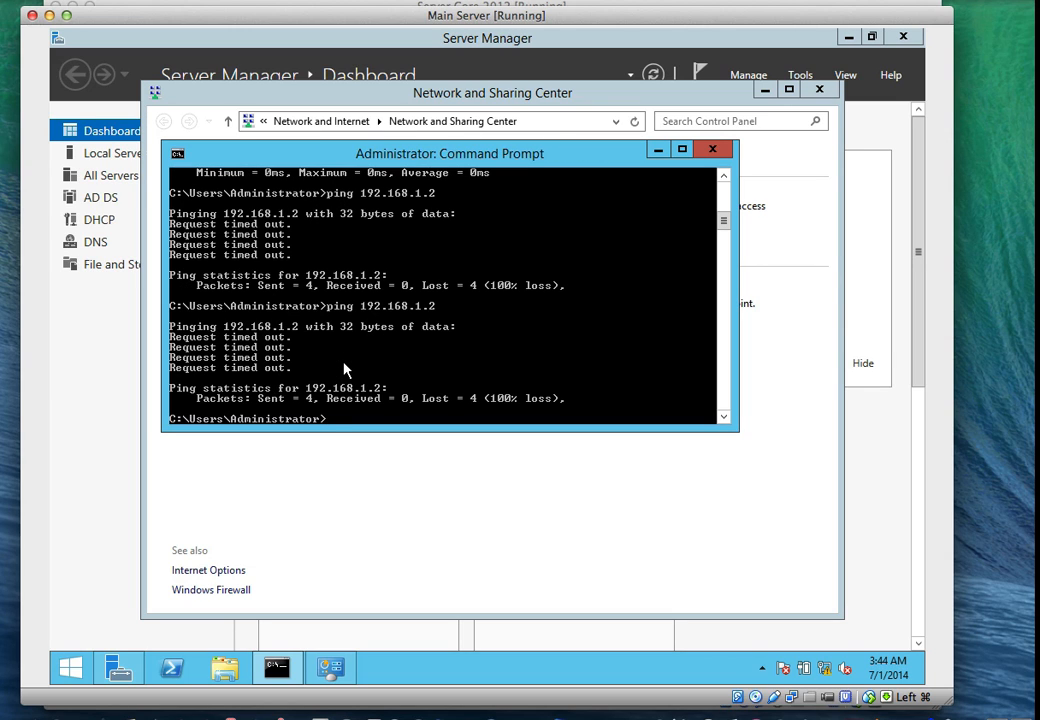
# - Trace the route to the Server Core machine with pathping 192.168.1.2 and enlarge the Command Prompt window
pyautogui.write('pathping 192.168')
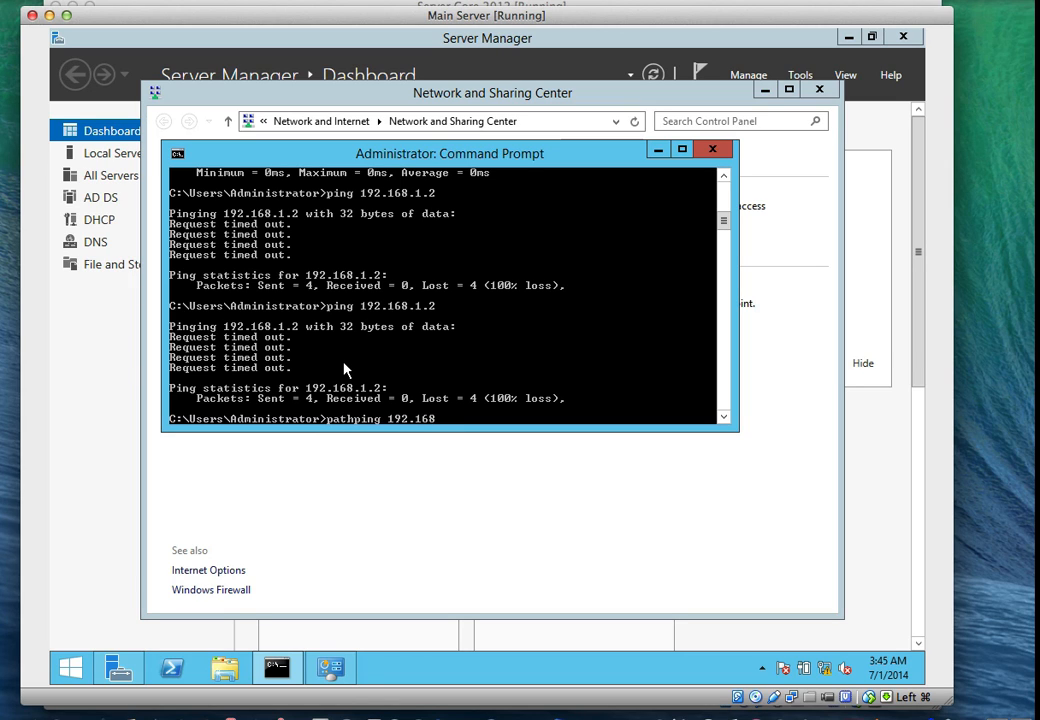
pyautogui.write('.1.')
pyautogui.write('2')
pyautogui.press('Return')
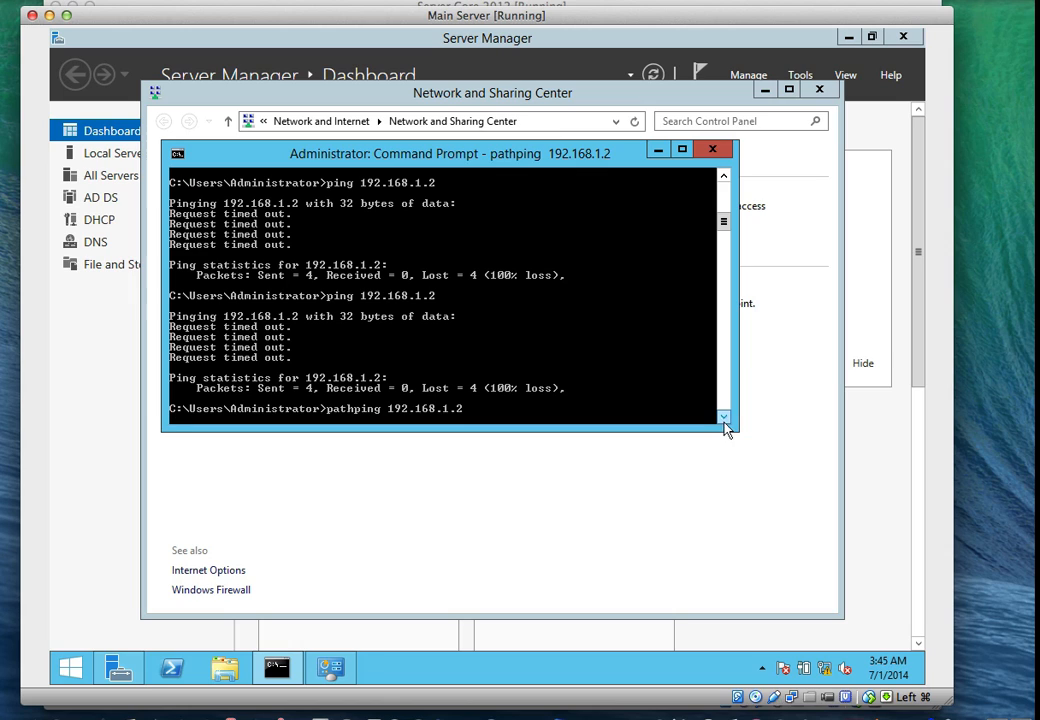
pyautogui.moveTo(730, 428); pyautogui.dragTo(770, 512)
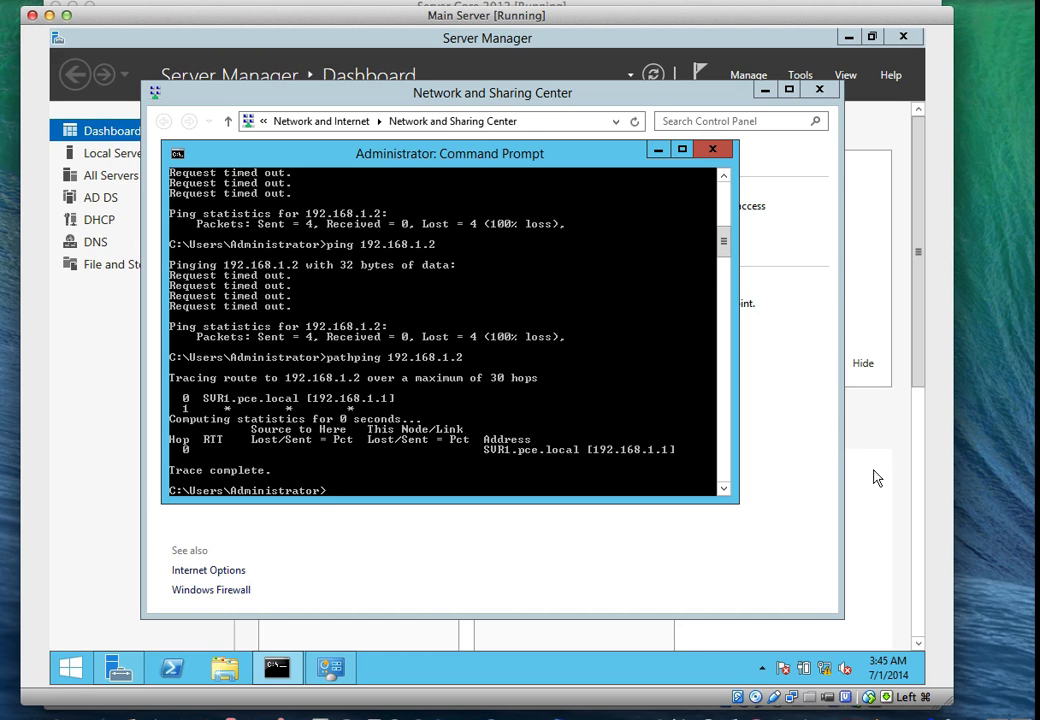
# - Switch to the Server Core 2012 machine and repeat the ping to 192.168.1.1
pyautogui.click(492, 4)
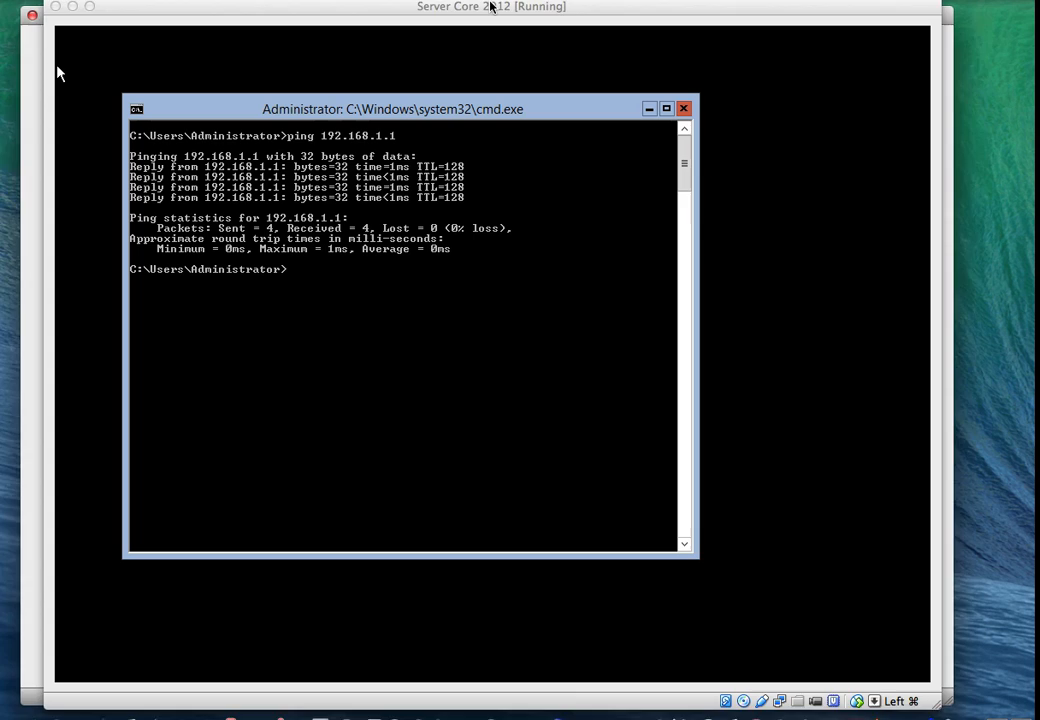
pyautogui.press('Up')
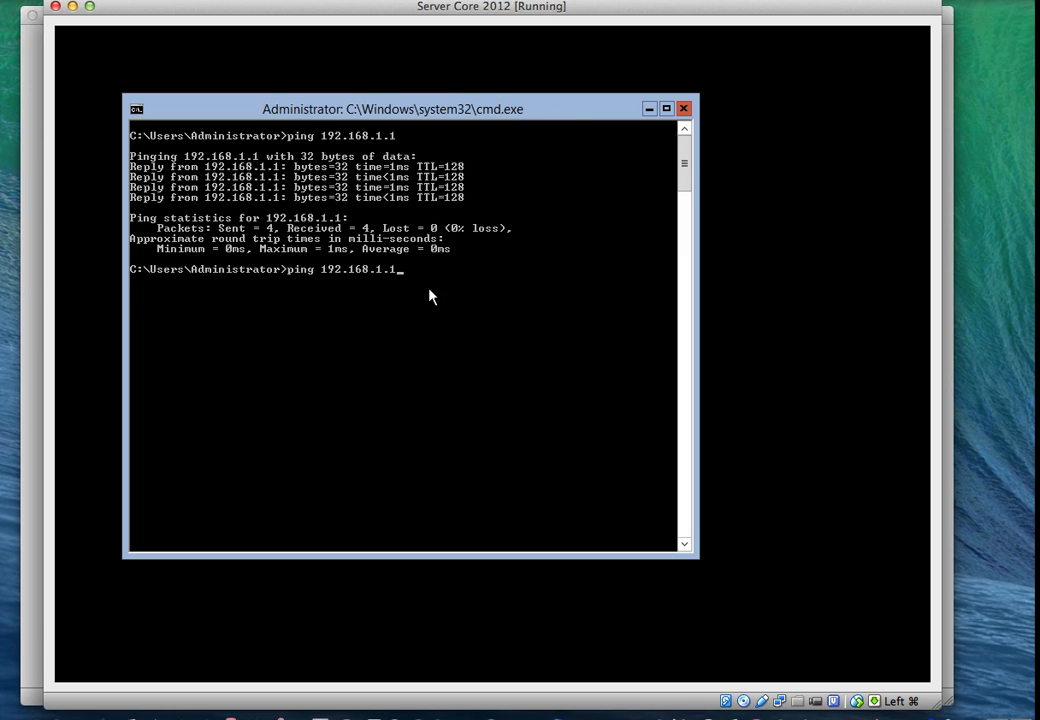
pyautogui.press('Return')
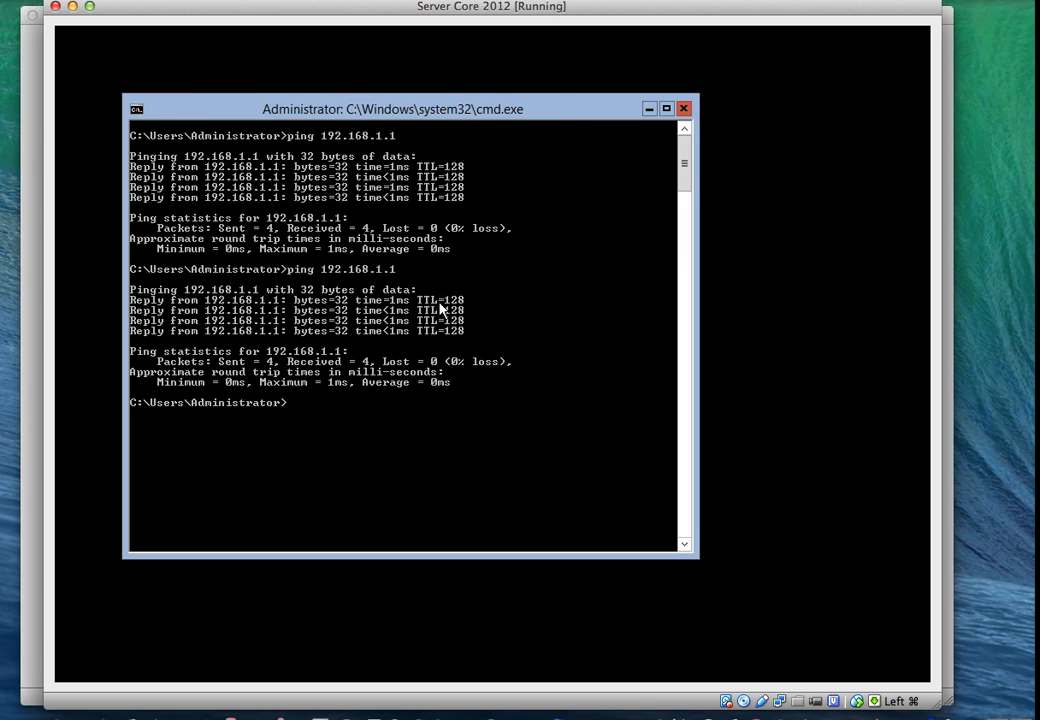
# - Trace the route from Server Core to Main Server with pathping 192.168.1.1
pyautogui.write('pathping 192.168')
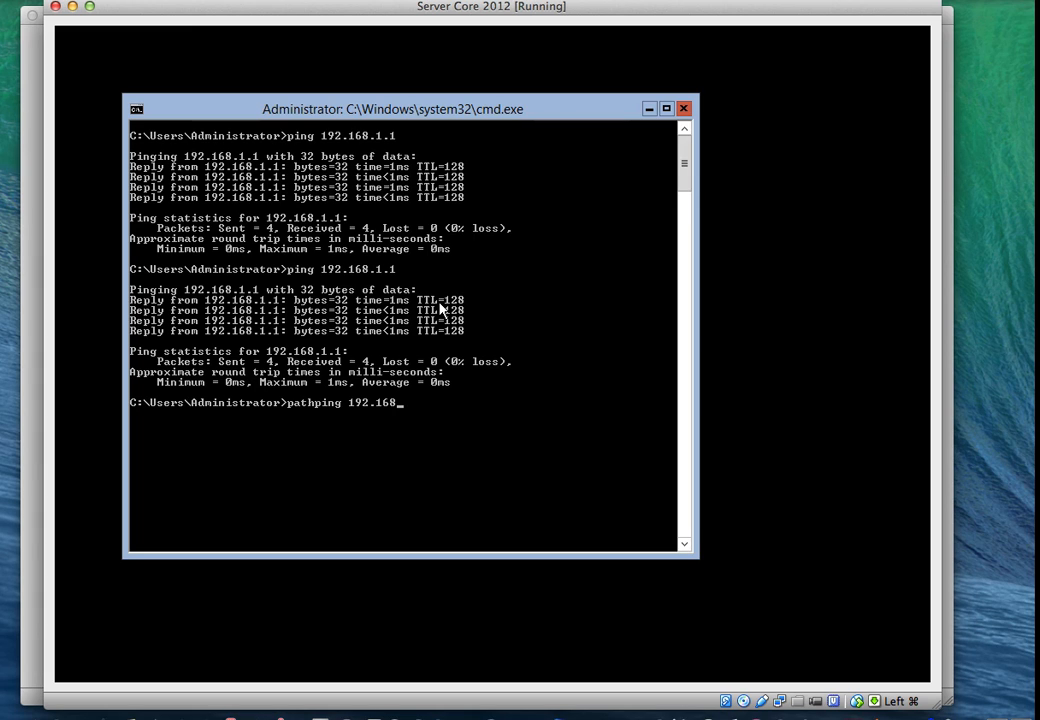
pyautogui.write('.1.1')
pyautogui.press('Return')
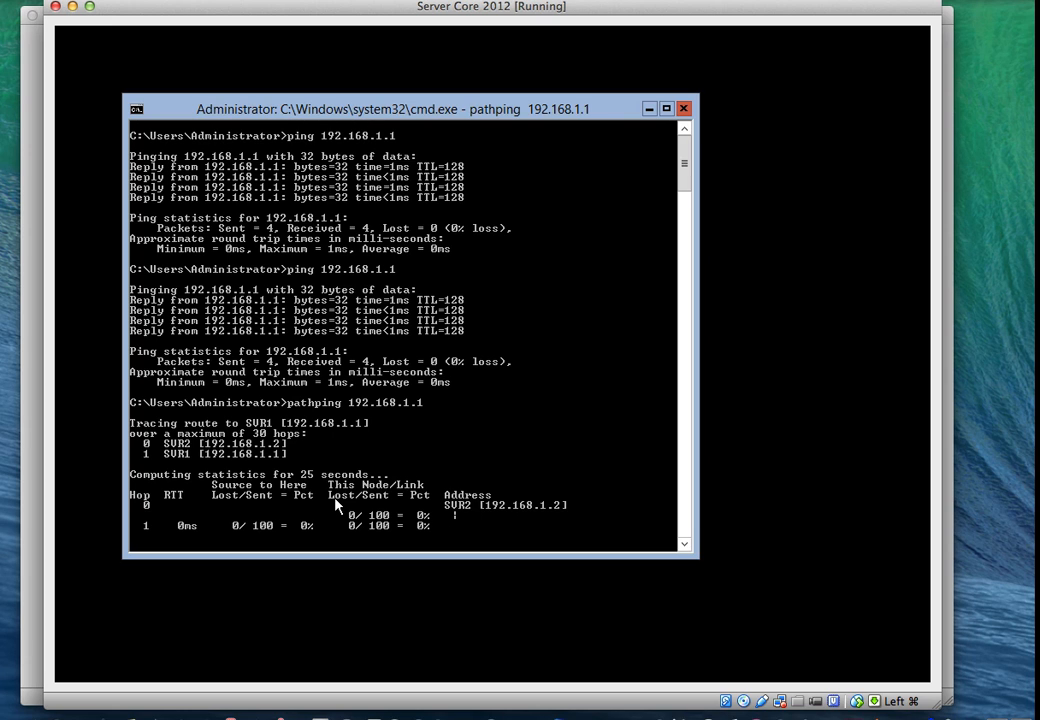
# - Switch to the Main Server machine and insert the VirtualBox Guest Additions CD image
pyautogui.click(29, 39)
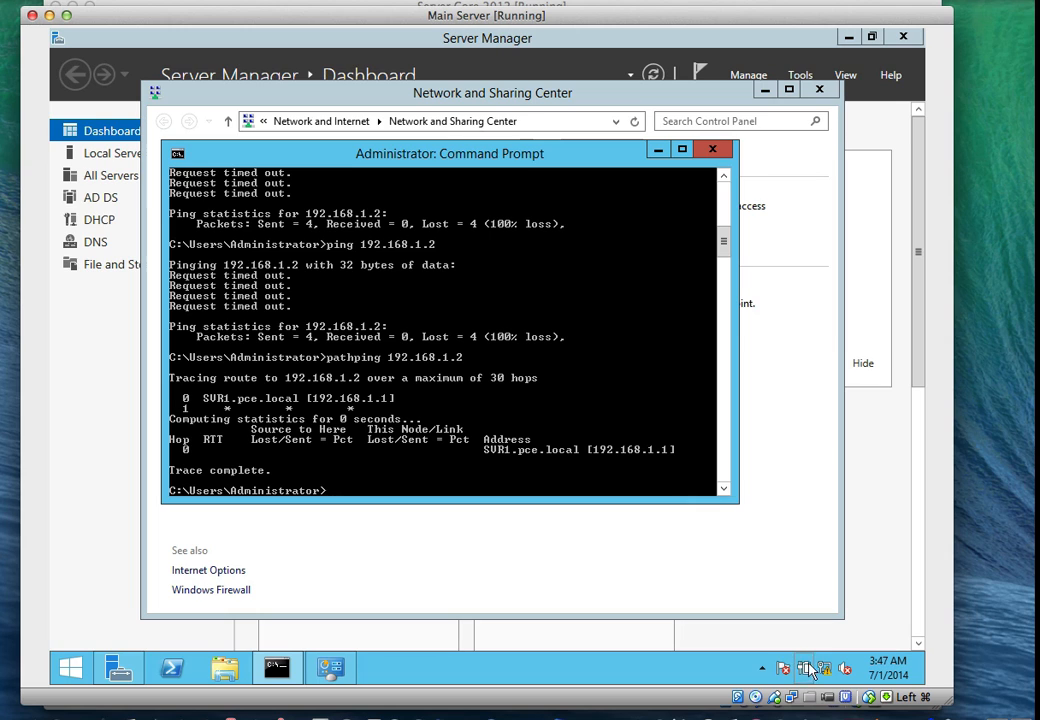
pyautogui.click(145, 2)
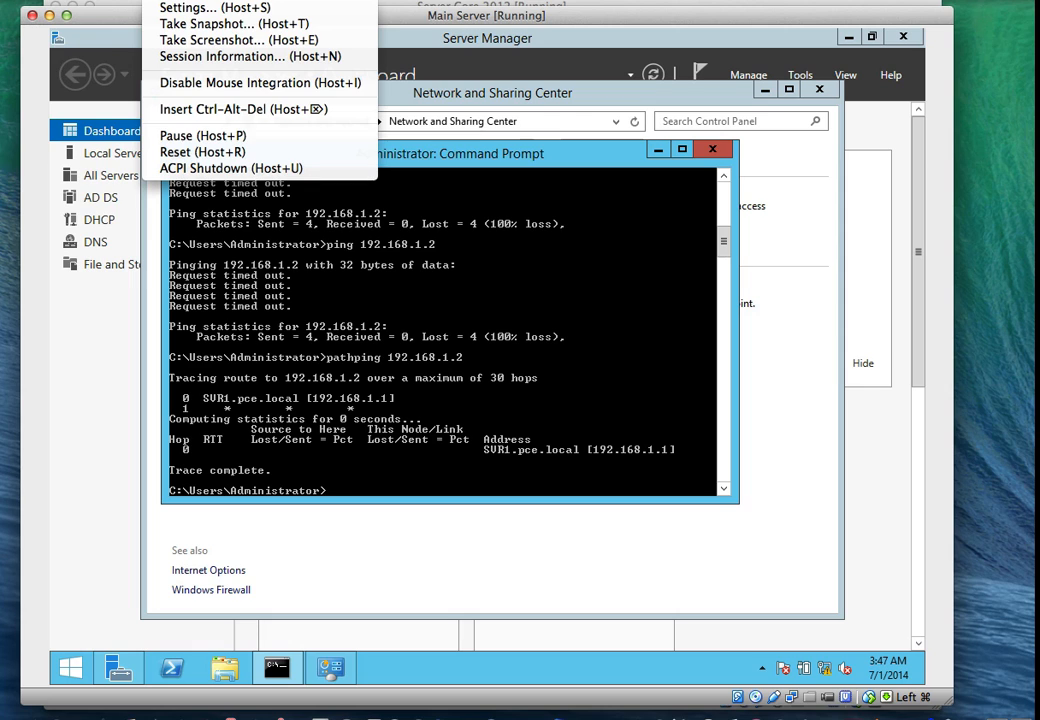
pyautogui.click(238, 38)
pyautogui.click(278, 0)
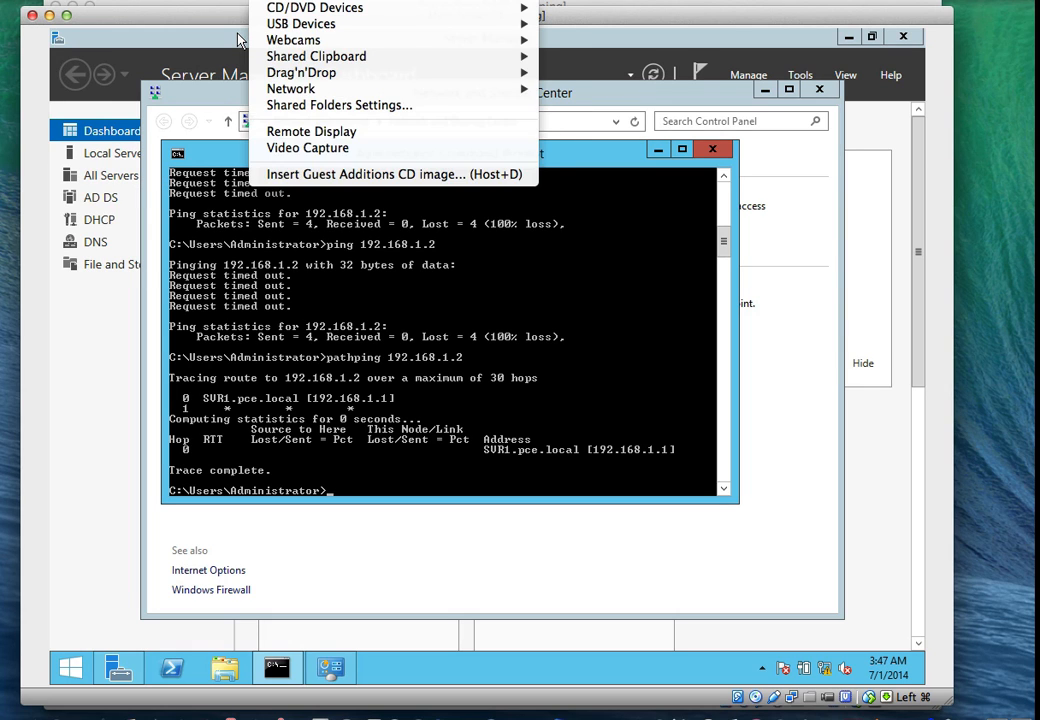
pyautogui.click(323, 176)
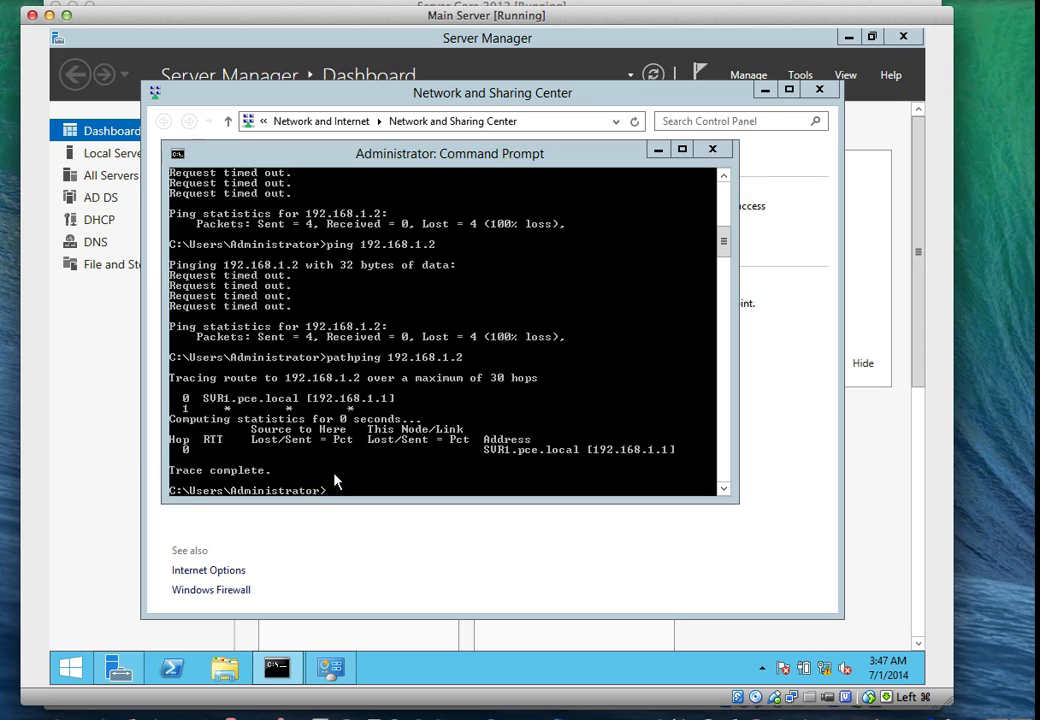
# - Open CD drive D: in File Explorer and launch the VBoxWindowsAdditions-amd64 installer
pyautogui.press('super+e')
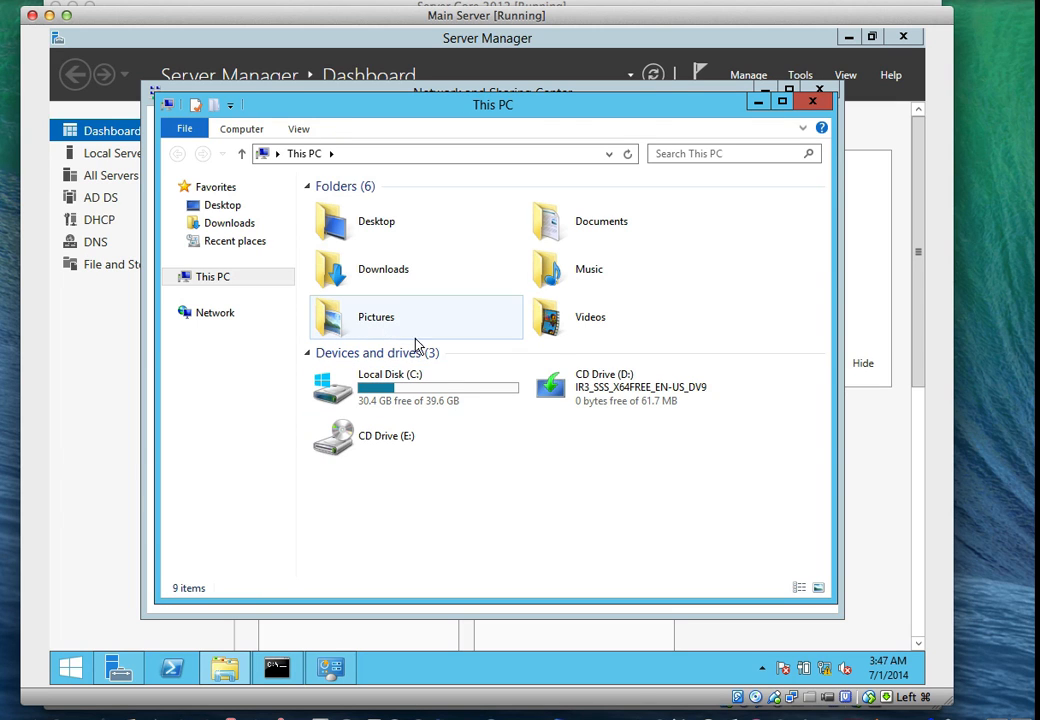
pyautogui.doubleClick(605, 388)
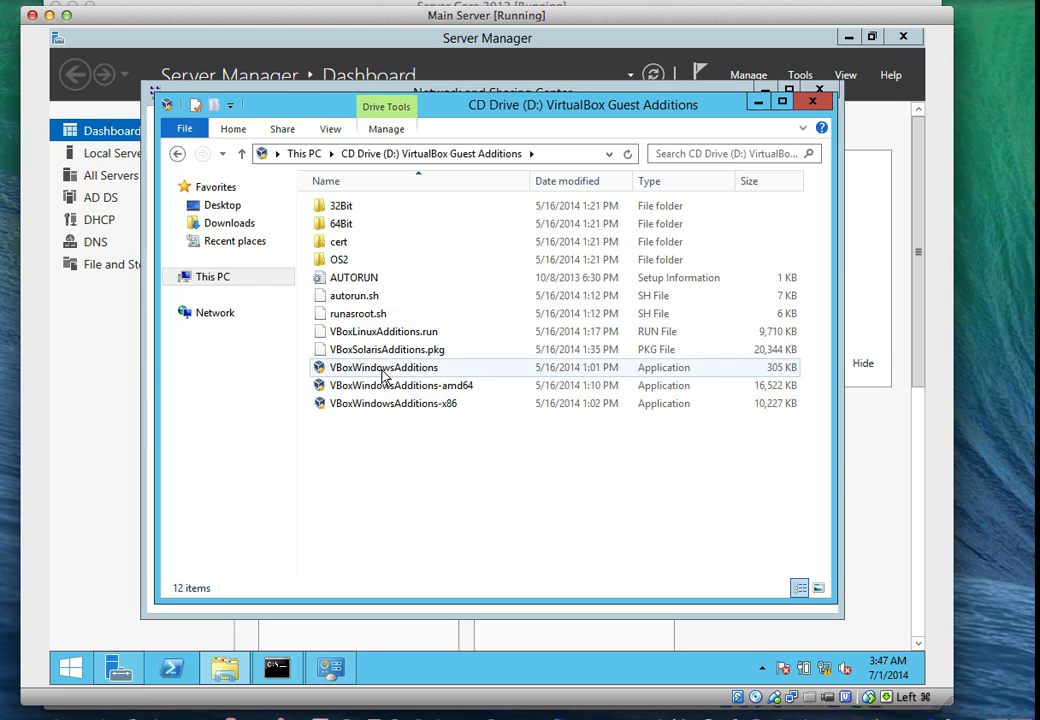
pyautogui.click(386, 390)
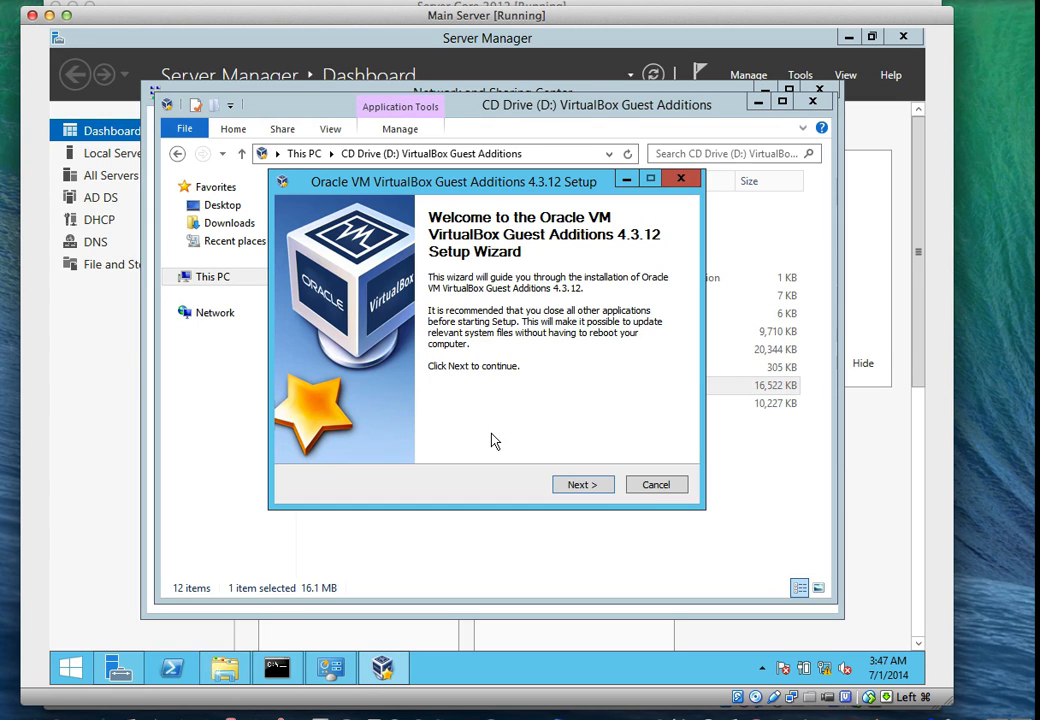
# - Start installing Guest Additions 4.3.12 with the default folder and components, and allow the Oracle Corporation device software
pyautogui.click(583, 487)
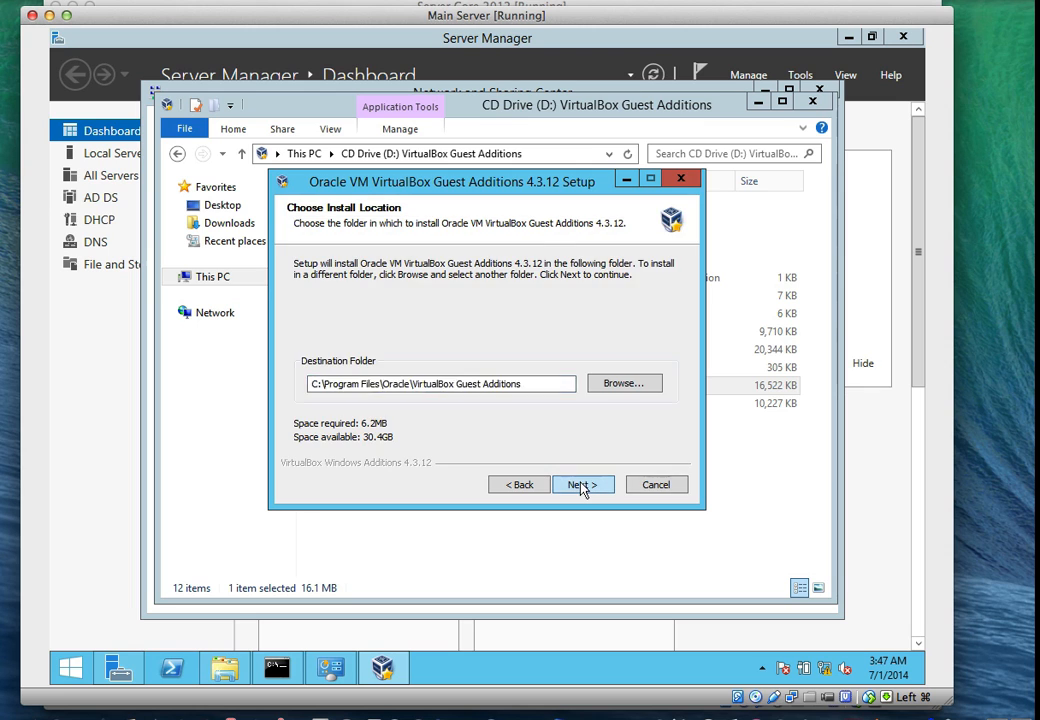
pyautogui.click(583, 487)
pyautogui.click(583, 487)
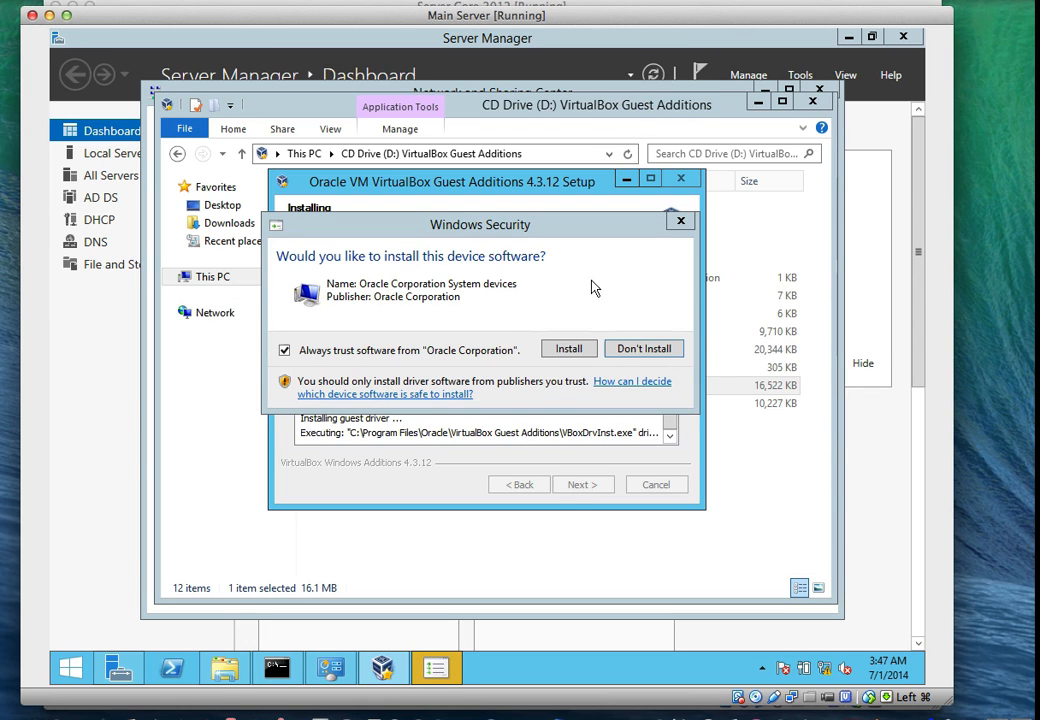
pyautogui.click(566, 352)
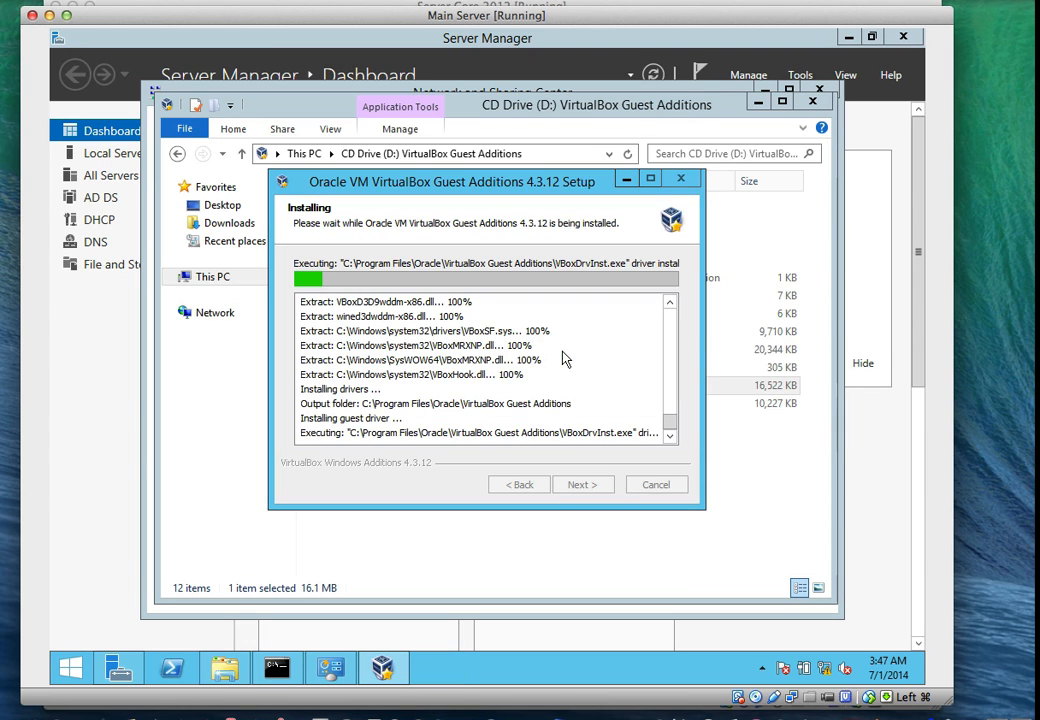
pyautogui.click(712, 2)
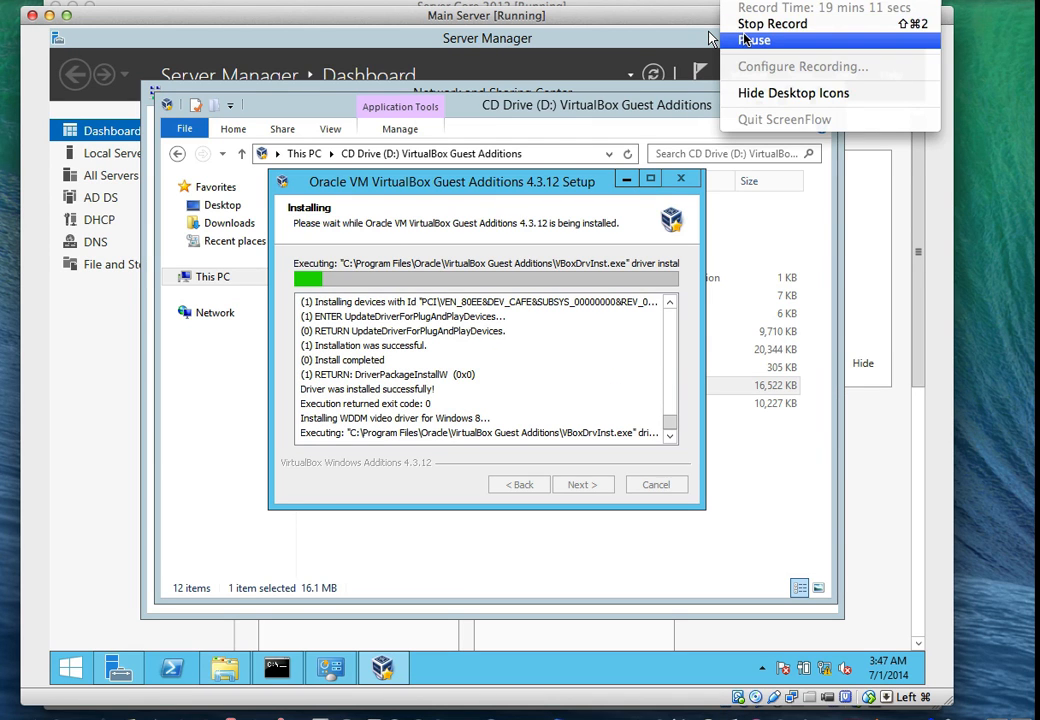
pyautogui.click(730, 51)
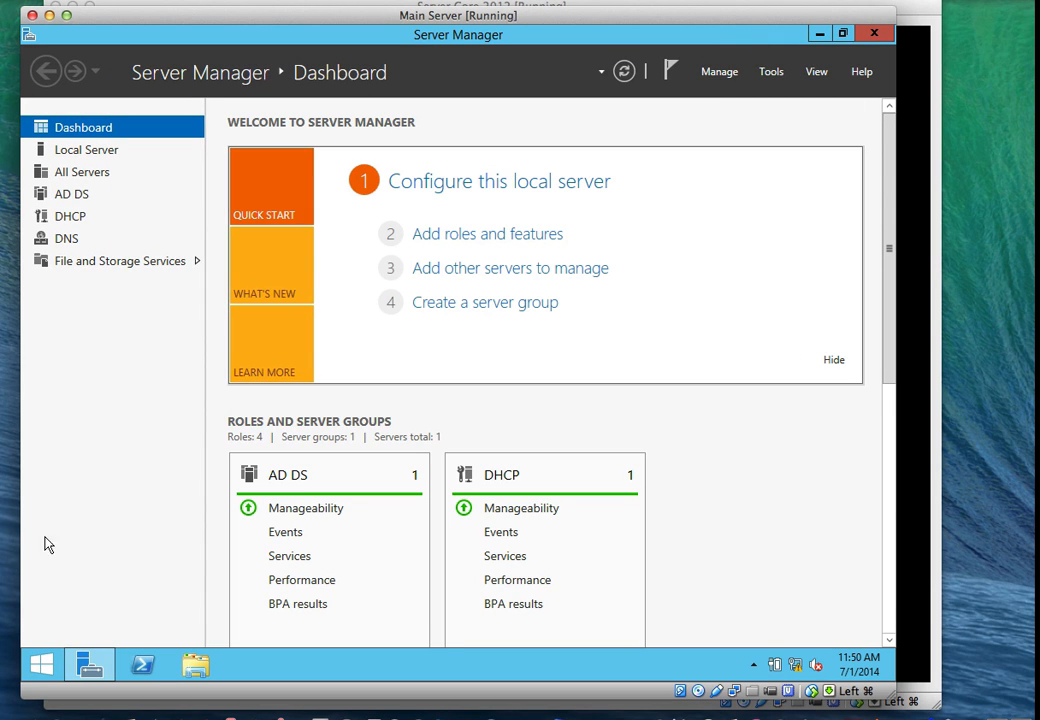
# - Open a Command Prompt on Main Server and ping Server Core at 192.168.1.2
pyautogui.click(42, 665)
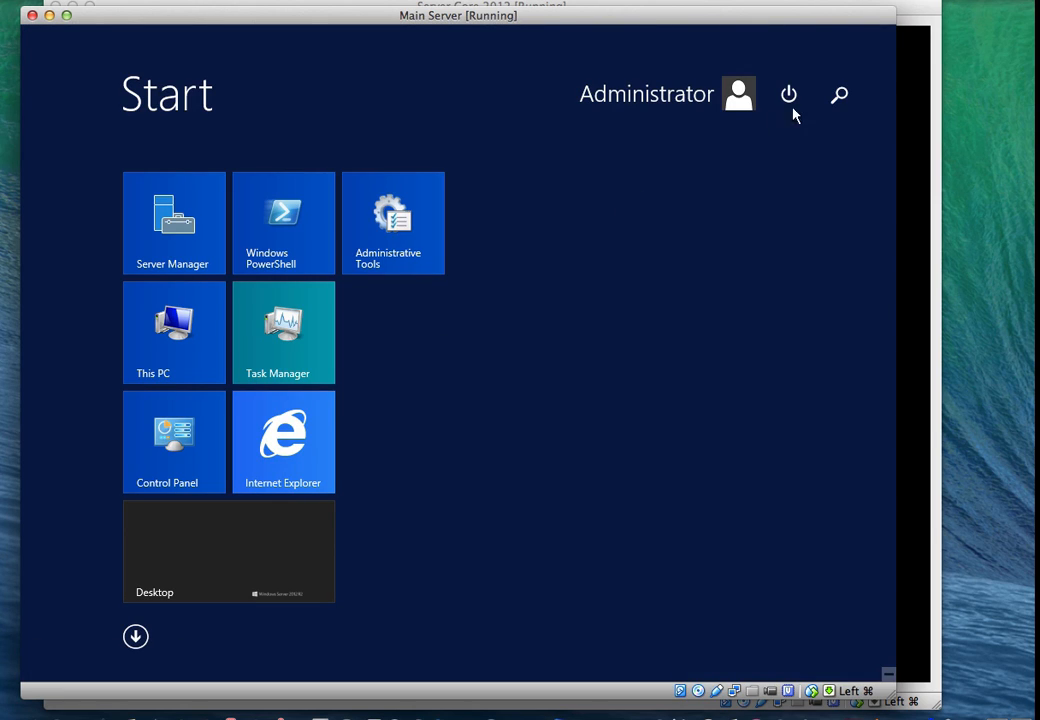
pyautogui.click(838, 96)
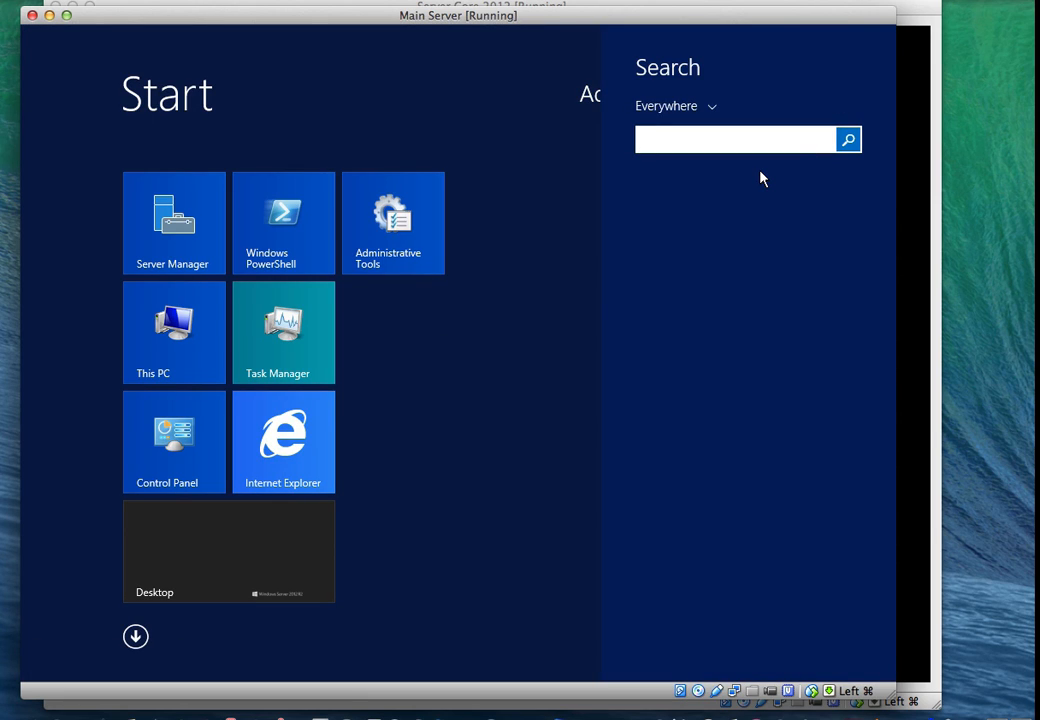
pyautogui.write('cmd')
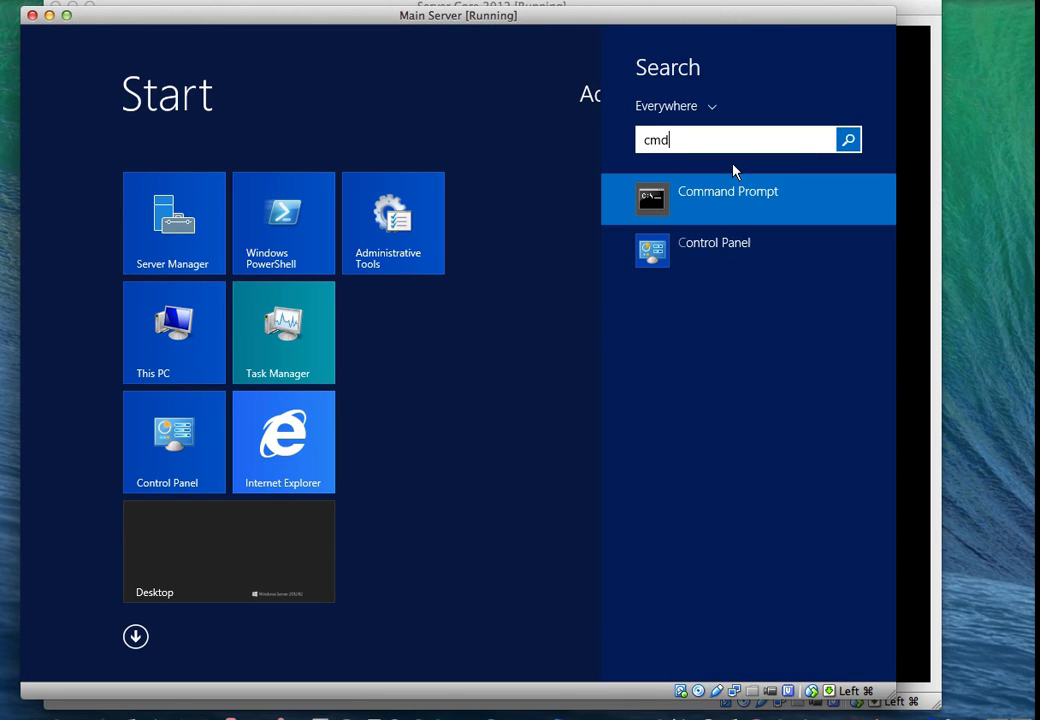
pyautogui.click(716, 200)
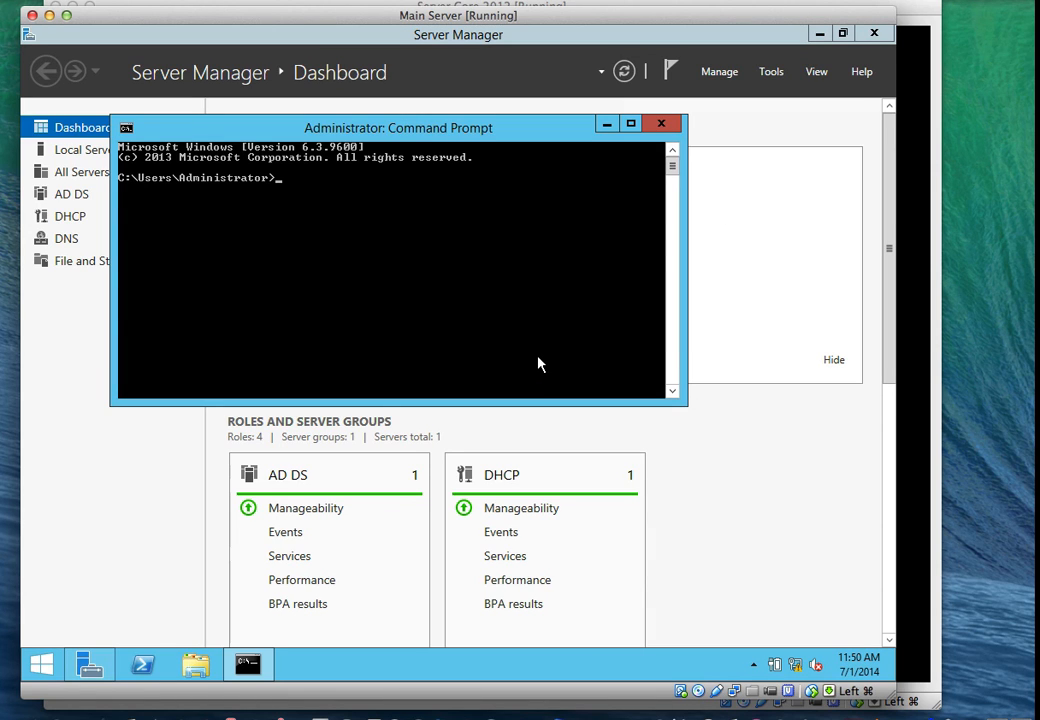
pyautogui.write('ping 192.168.1.2')
pyautogui.press('Return')
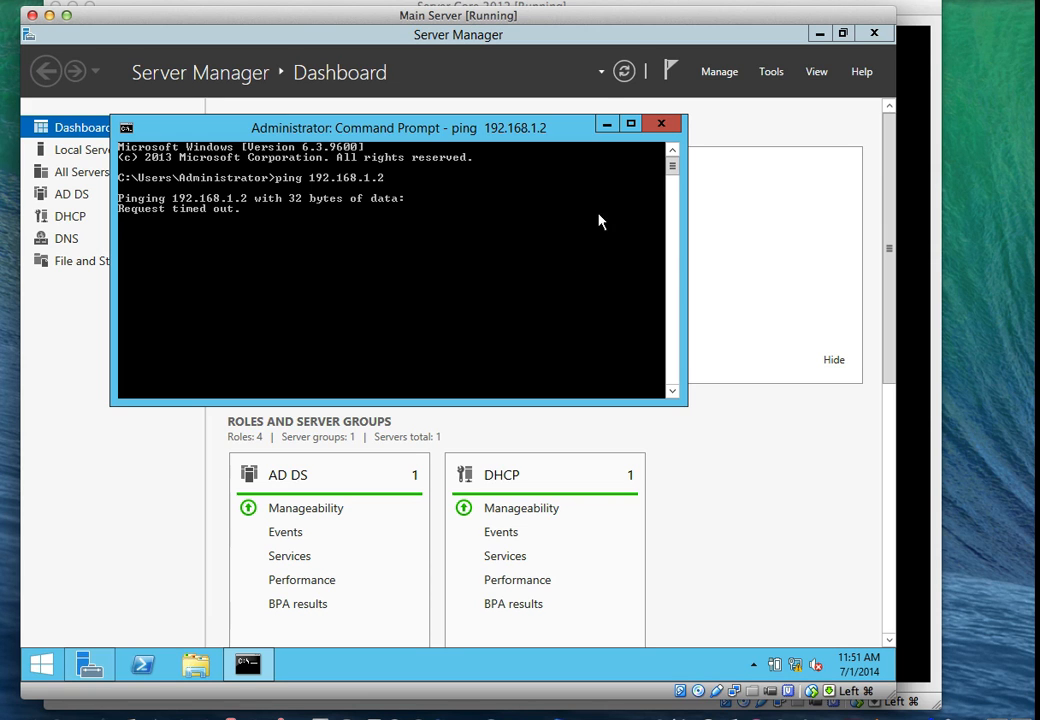
# - Switch to the Server Core machine, clear its console and launch the Server Configuration tool with sconfig.cmd
pyautogui.click(348, 5)
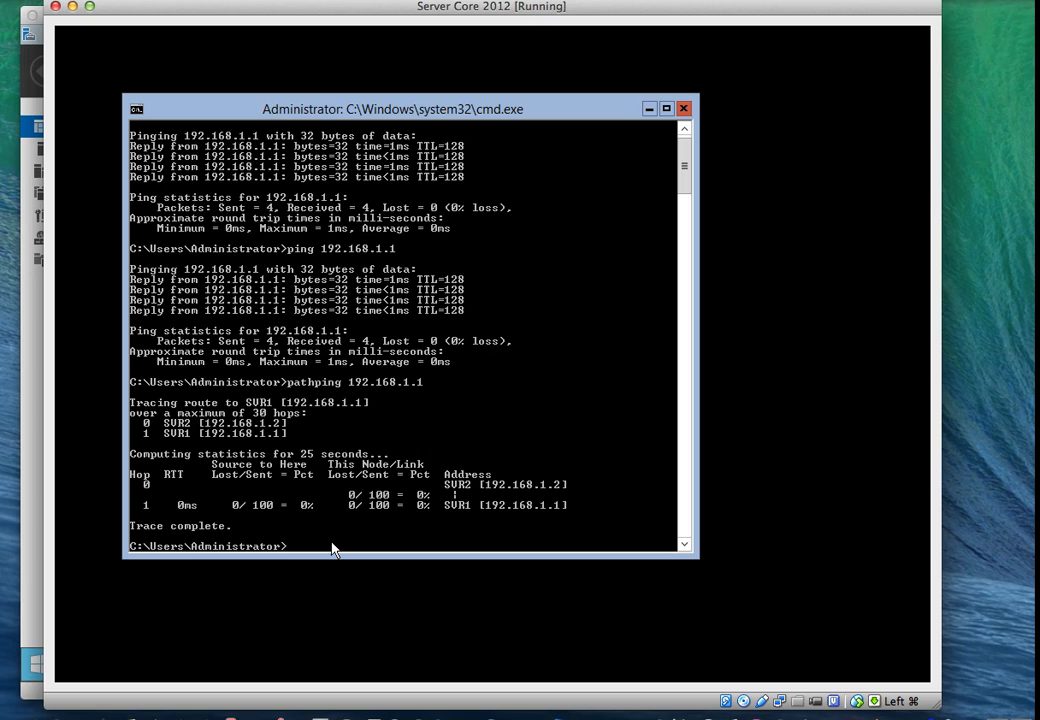
pyautogui.write('cls')
pyautogui.press('Return')
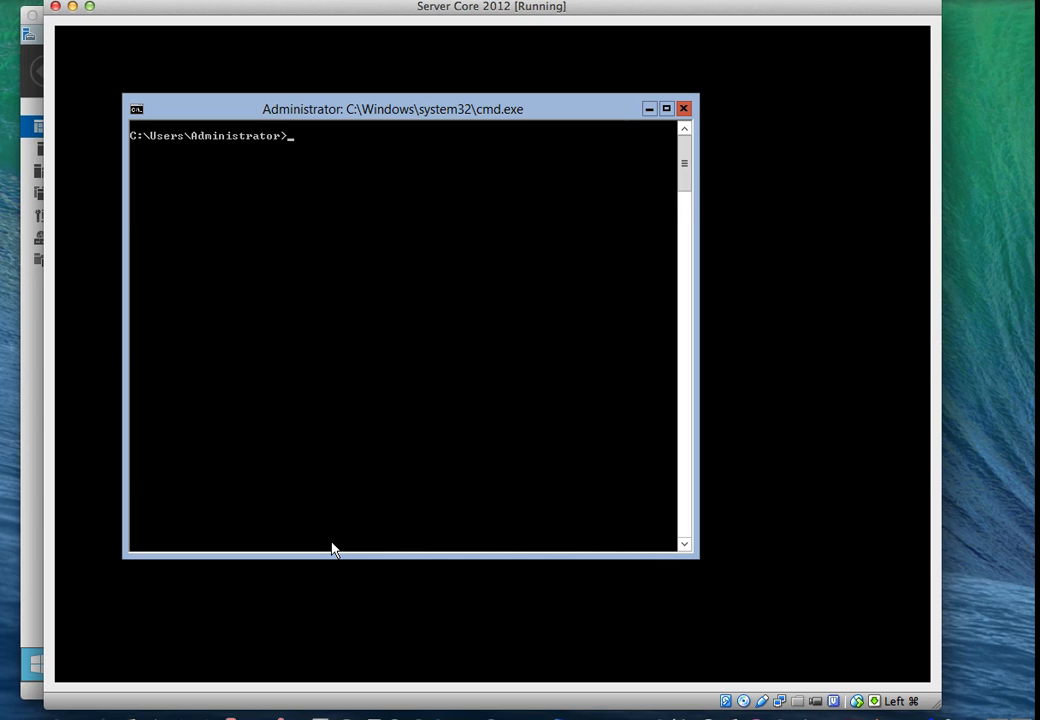
pyautogui.write('sconfig.cmd')
pyautogui.press('Return')
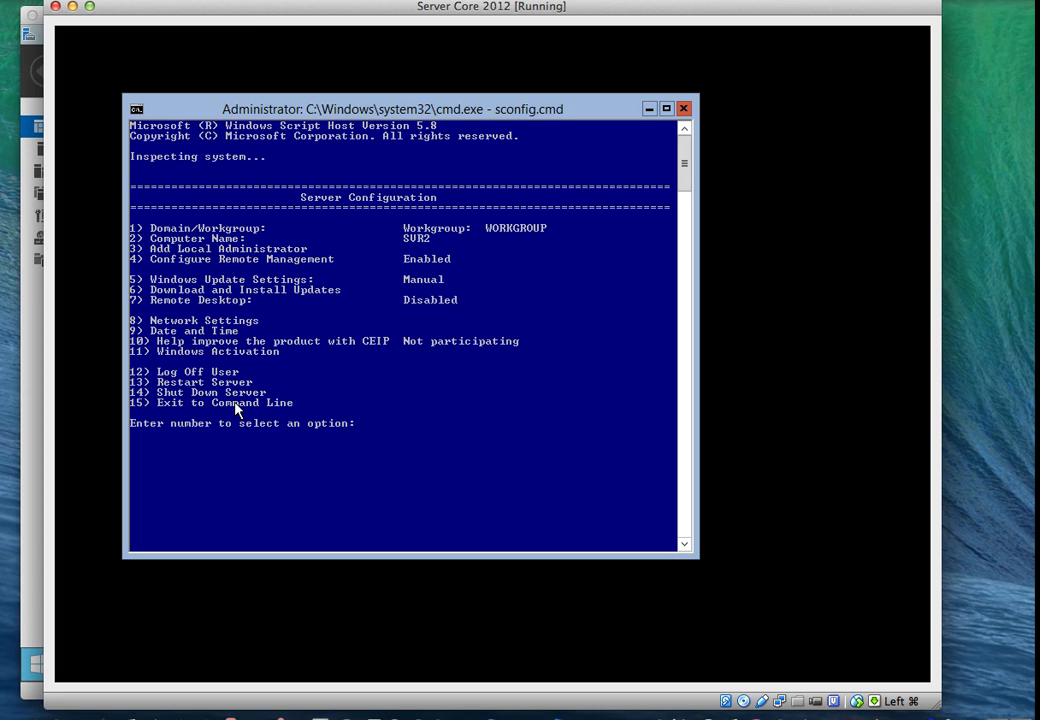
# - Switch to Main Server and repeat the ping to 192.168.1.2 in the open Command Prompt
pyautogui.click(37, 304)
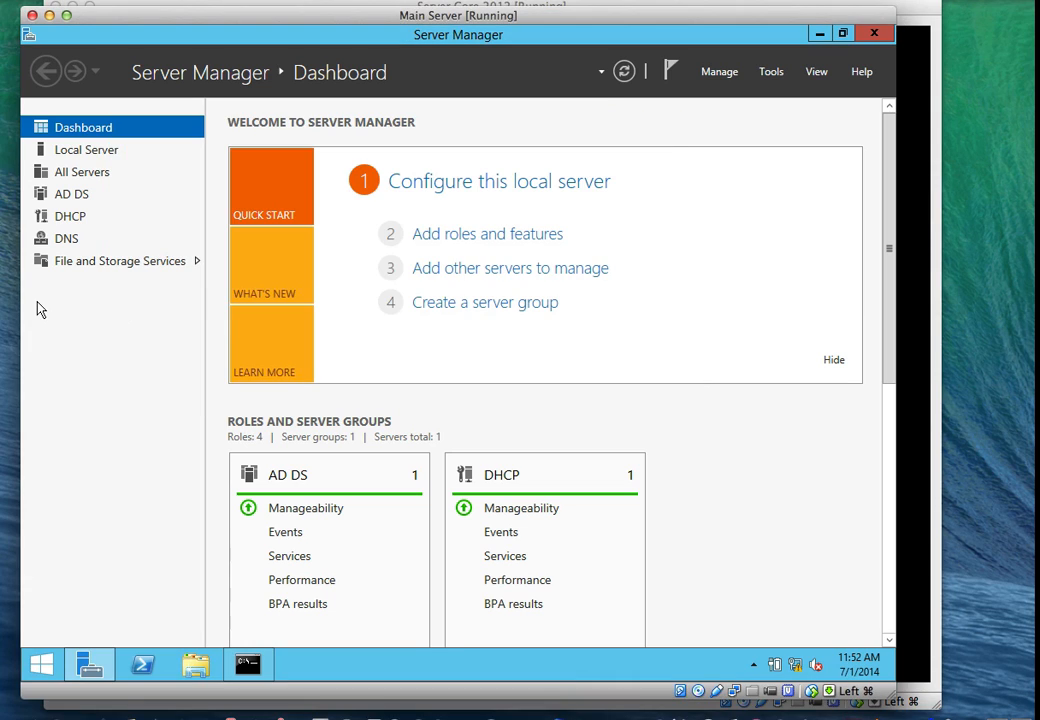
pyautogui.click(248, 666)
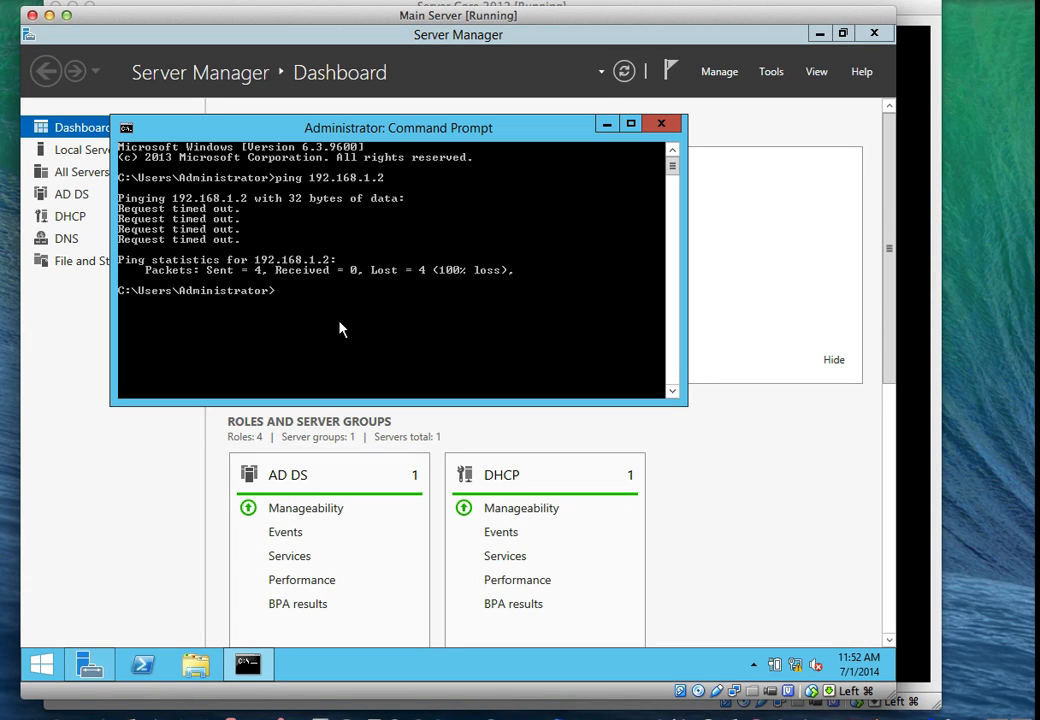
pyautogui.press('Up')
pyautogui.press('Return')
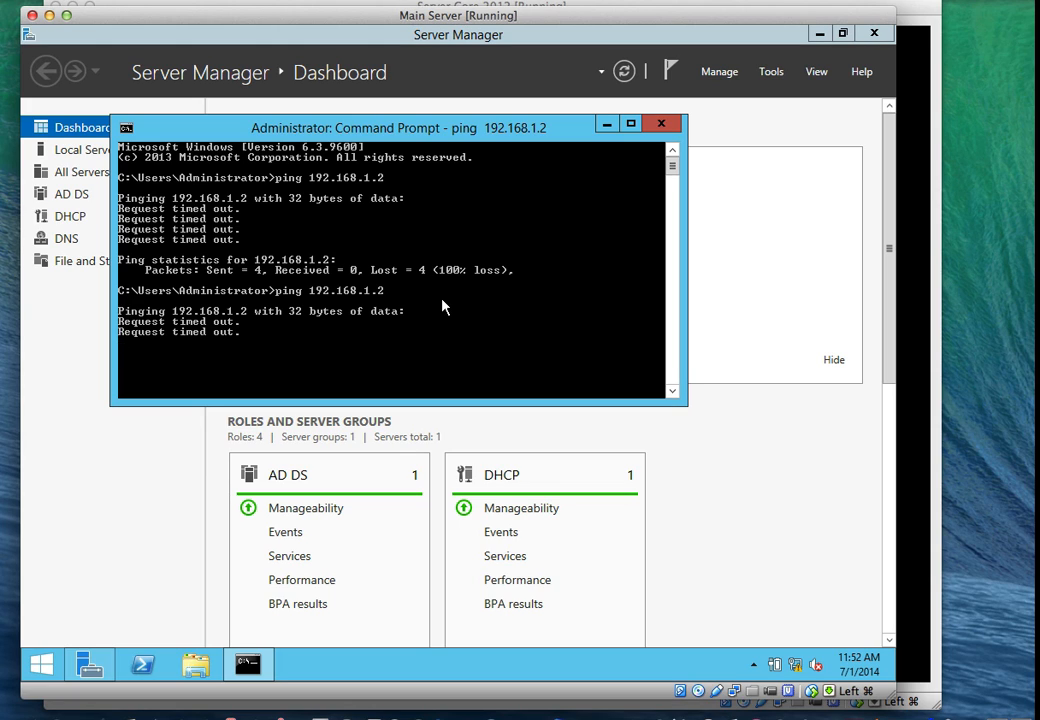
# - On Server Core, set the server response to ping under Configure Remote Management to allow remote machines to ping it
pyautogui.click(308, 5)
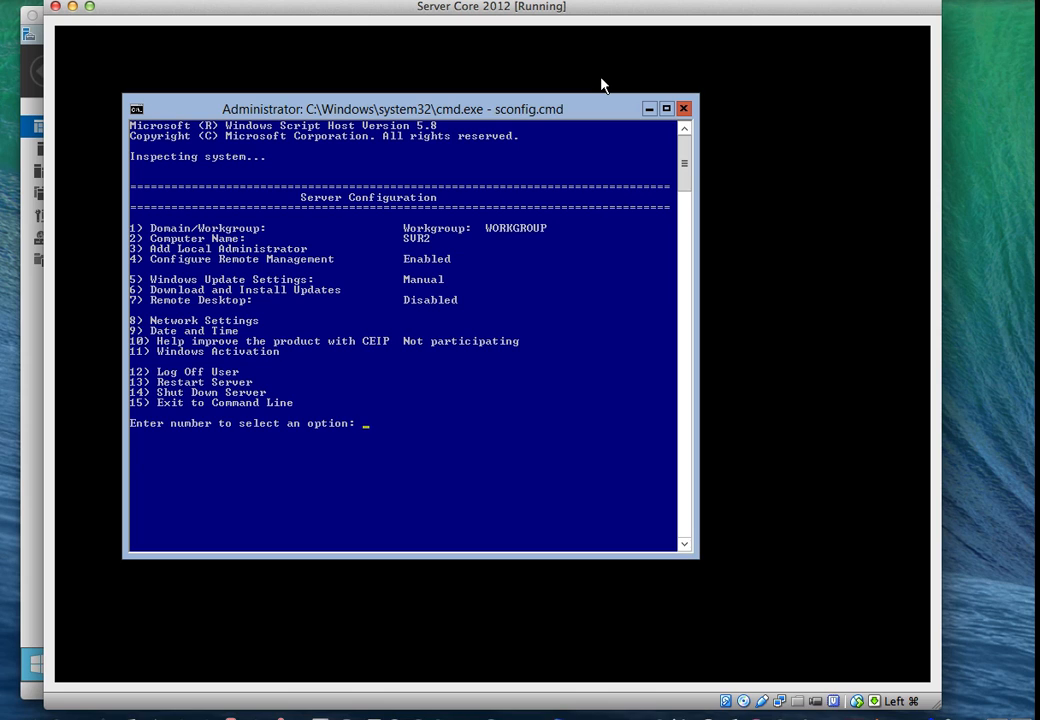
pyautogui.click(744, 0)
pyautogui.click(752, 40)
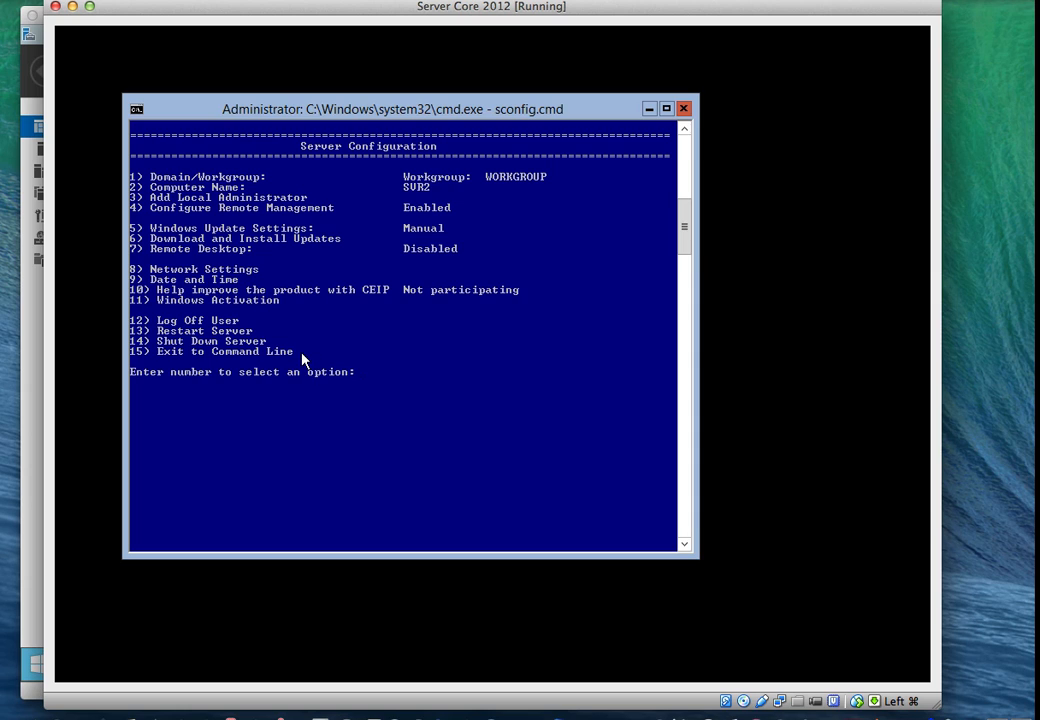
pyautogui.write('4')
pyautogui.press('Return')
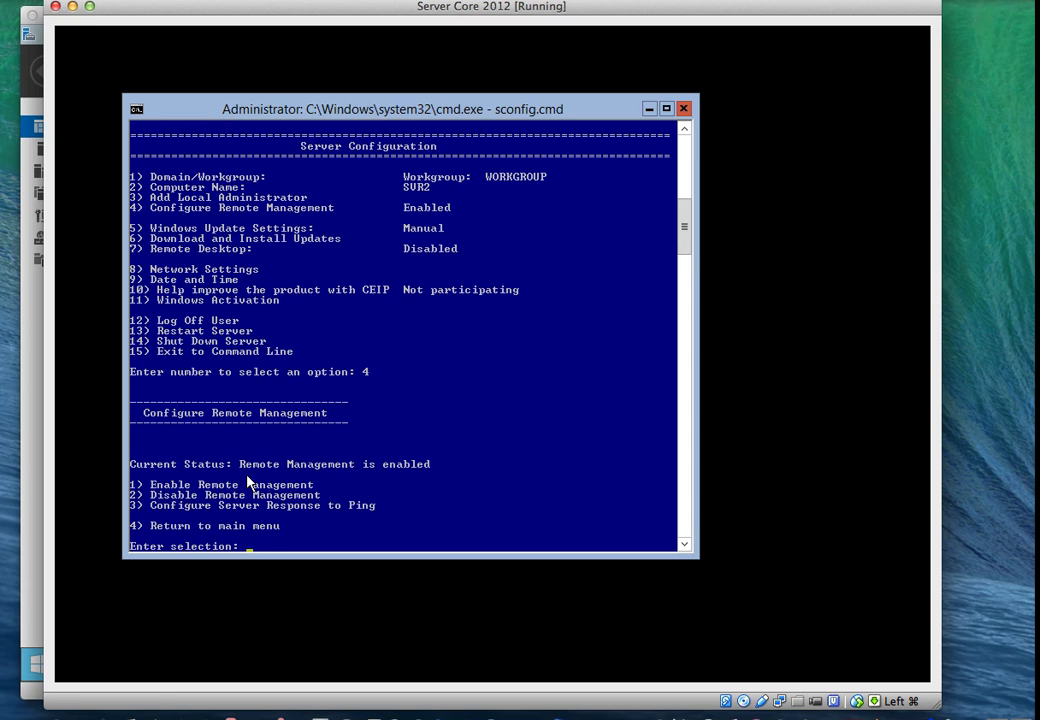
pyautogui.scroll(-1, 248, 482)
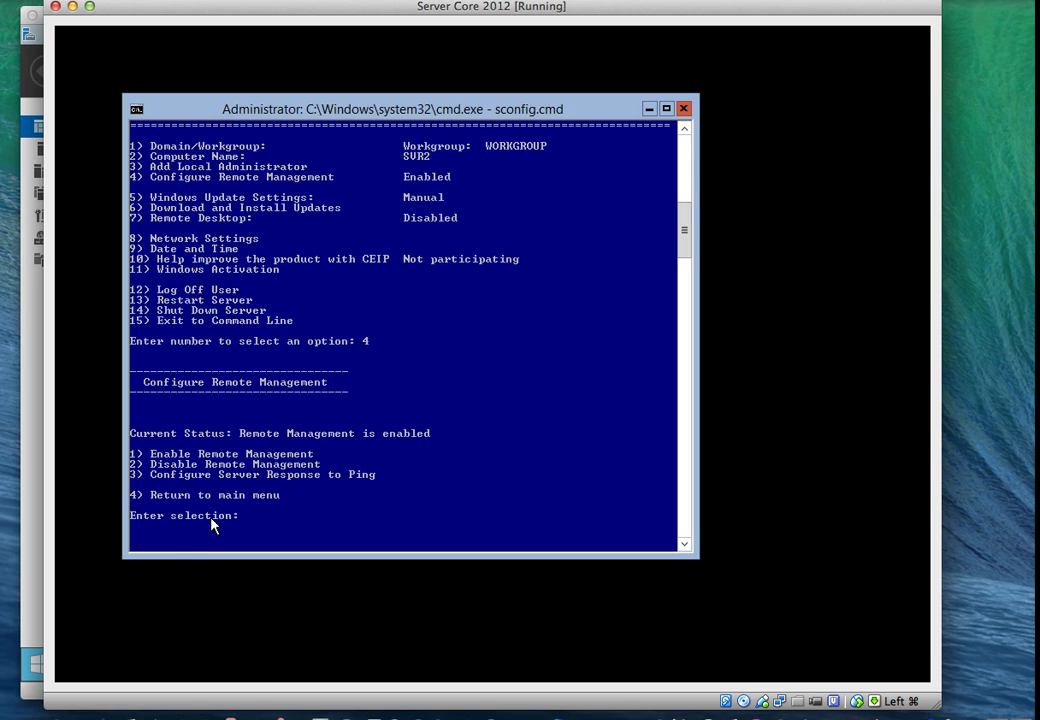
pyautogui.write('3')
pyautogui.press('Return')
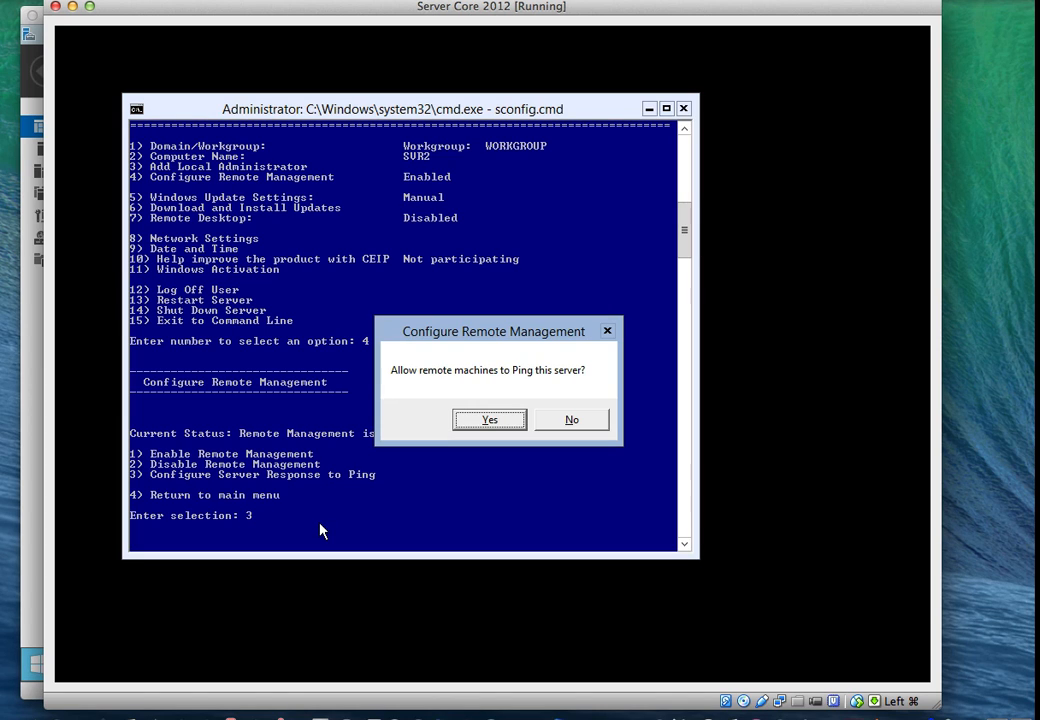
pyautogui.click(508, 427)
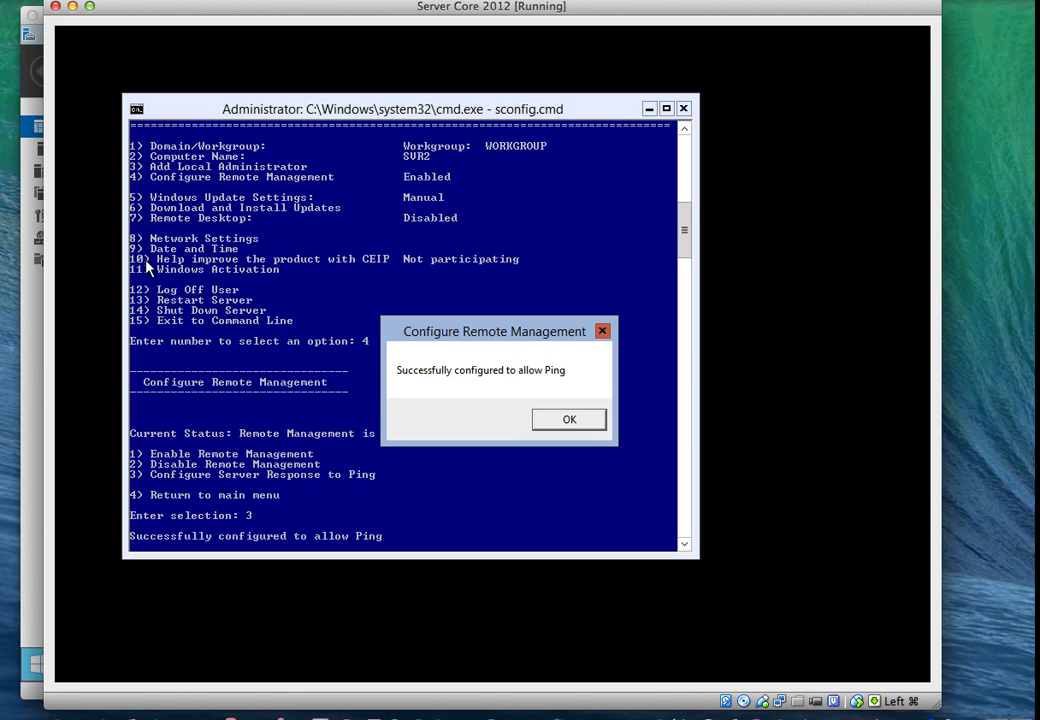
pyautogui.click(565, 428)
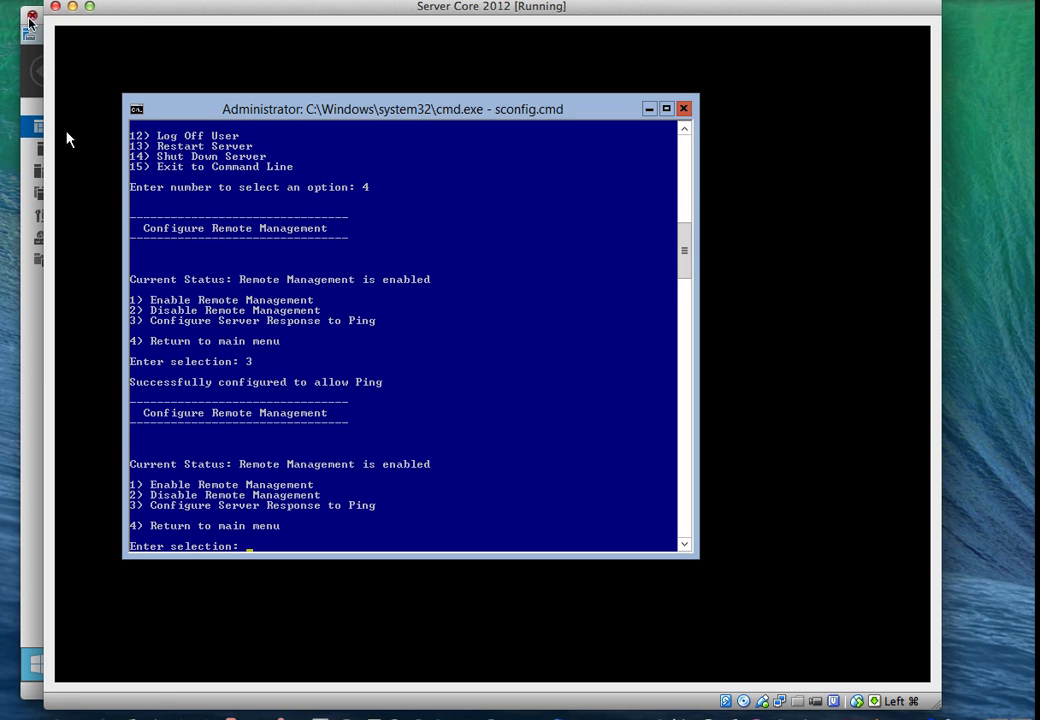
# - Return to Main Server and rerun the ping to 192.168.1.2 to test Server Core's ping response
pyautogui.click(25, 245)
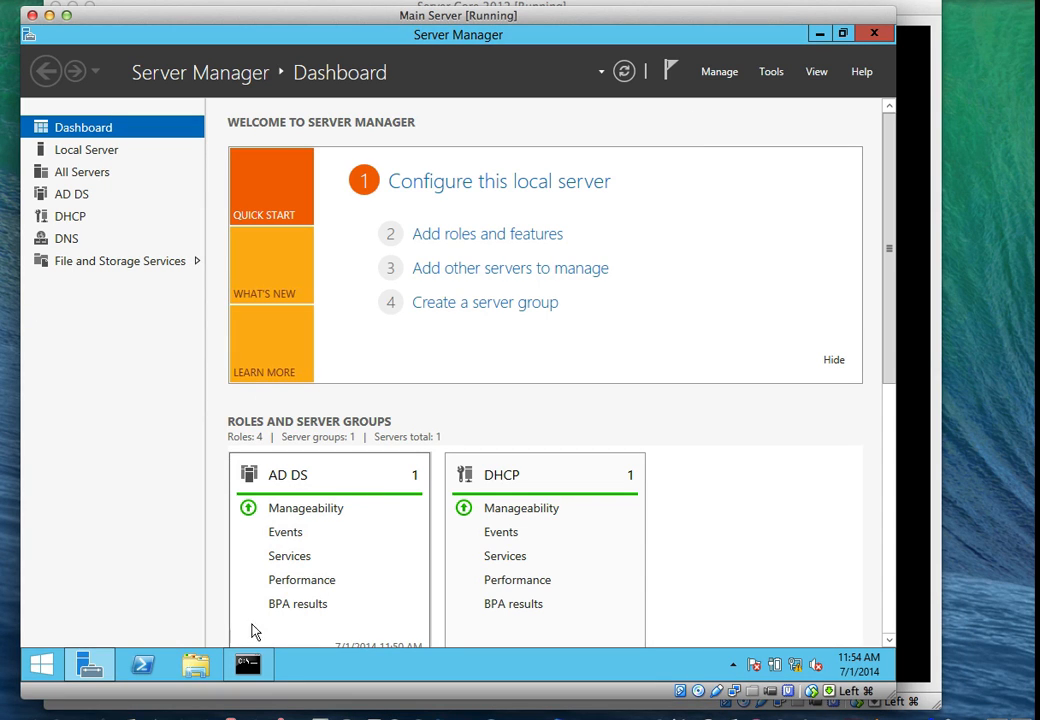
pyautogui.click(247, 665)
pyautogui.press('Up')
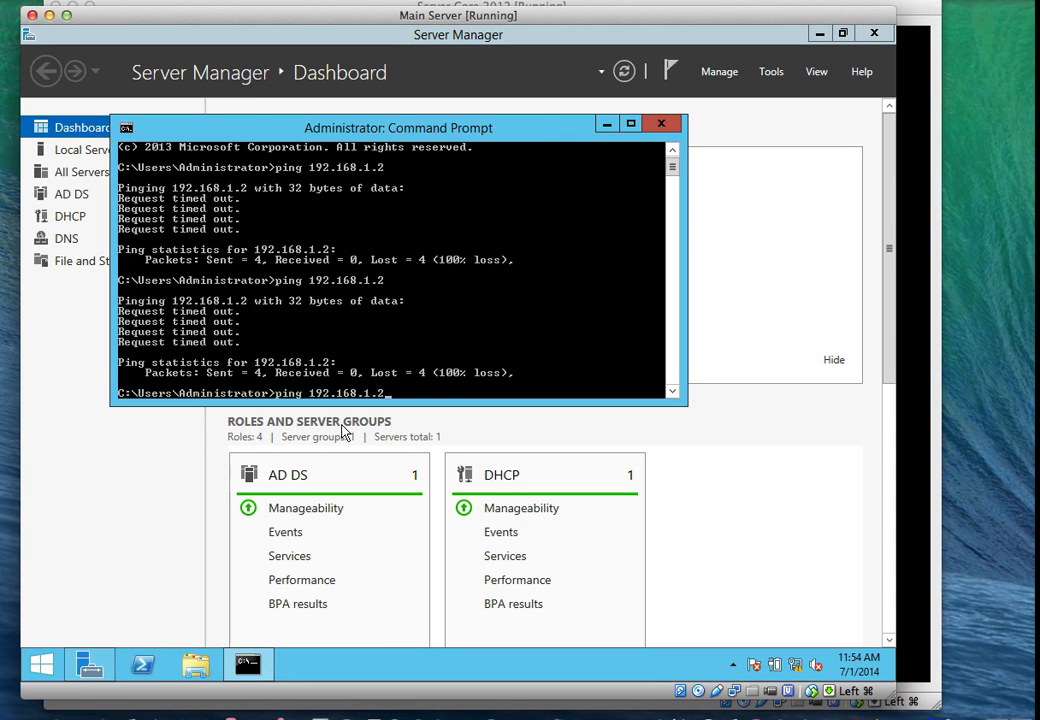
pyautogui.press('Return')
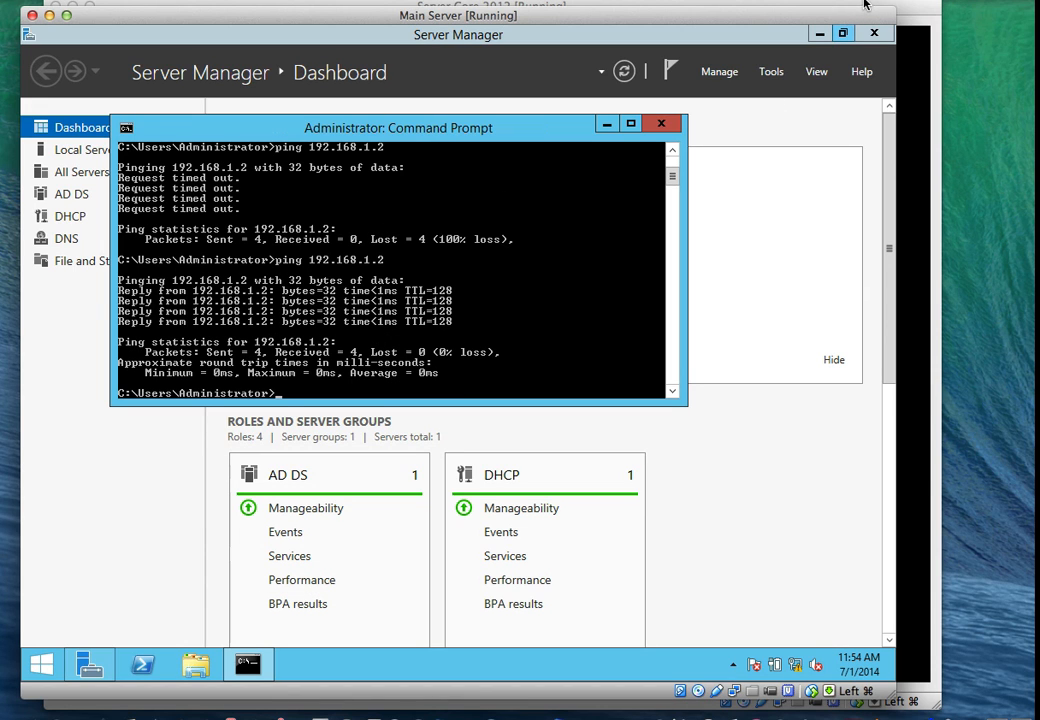
# - Switch to Server Core and go back from Configure Remote Management to the main Server Configuration options
pyautogui.click(744, 8)
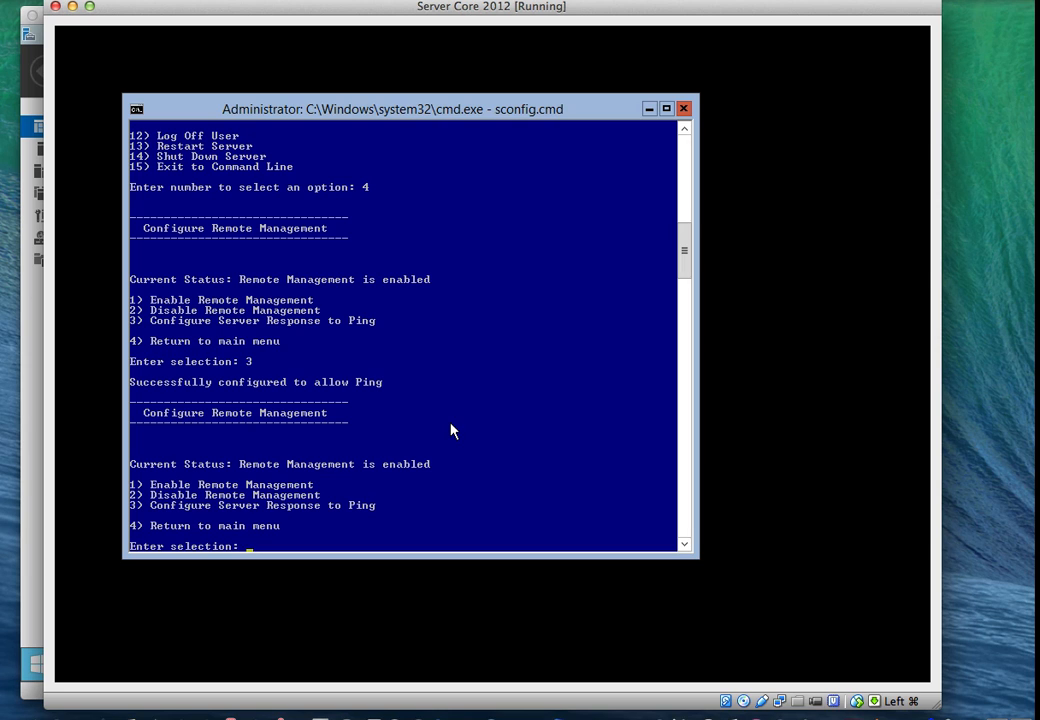
pyautogui.write('4')
pyautogui.press('Return')
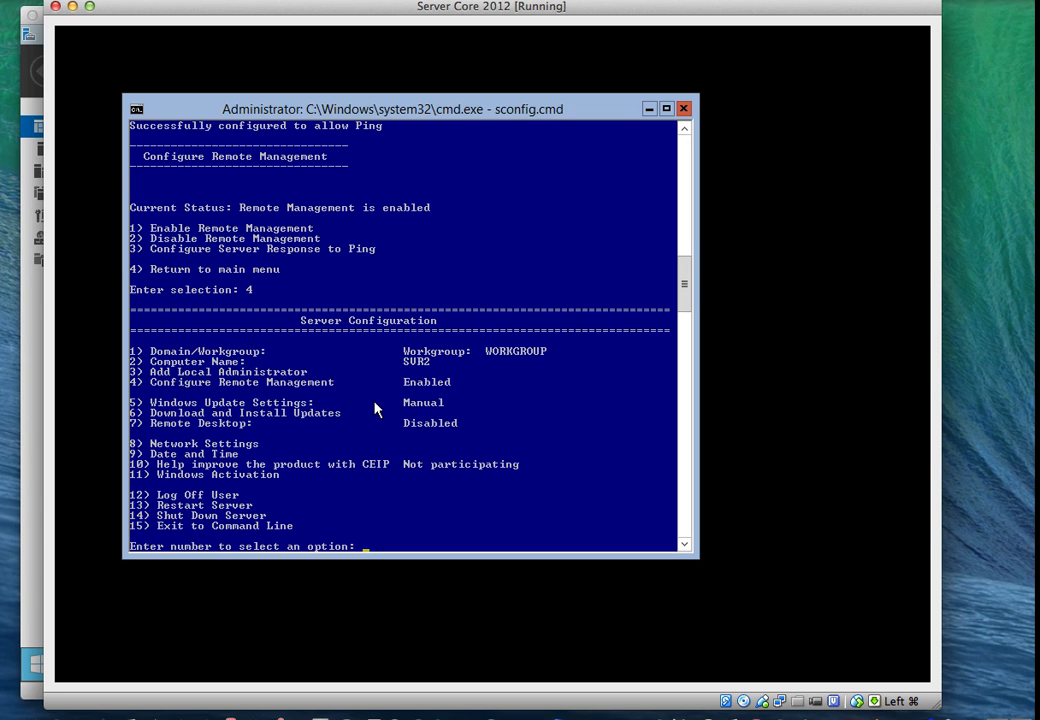
pyautogui.scroll(-2, 375, 408)
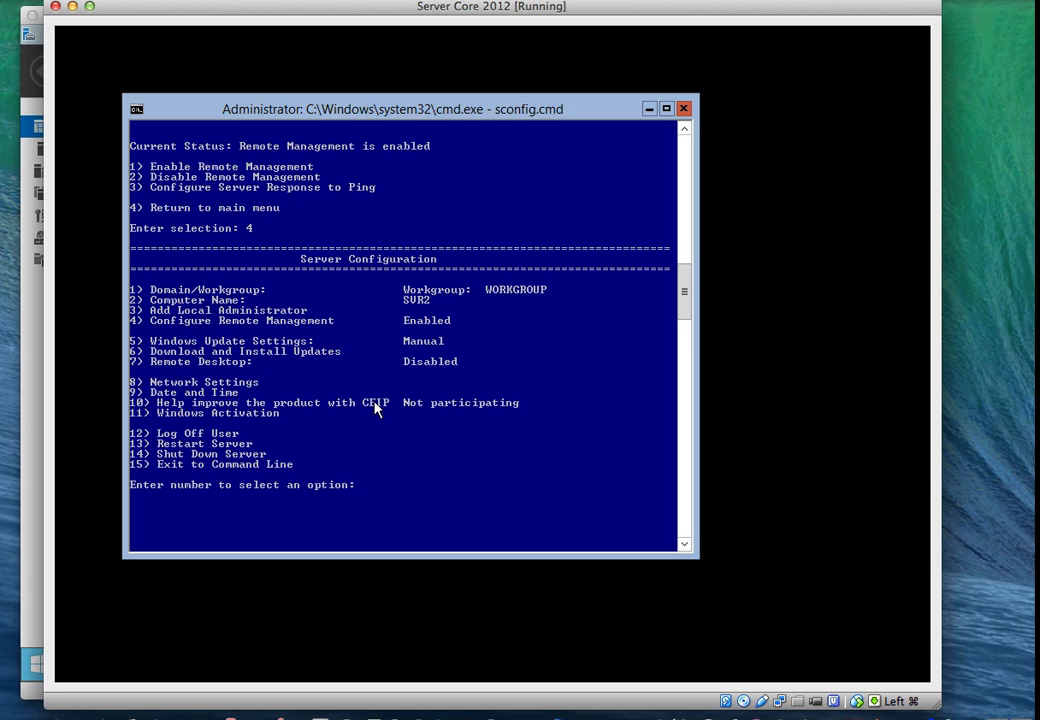
# - Try to join Server Core to the domain pce.local as pce.local\administrator, submitting the domain user's password
pyautogui.write('1')
pyautogui.press('Return')
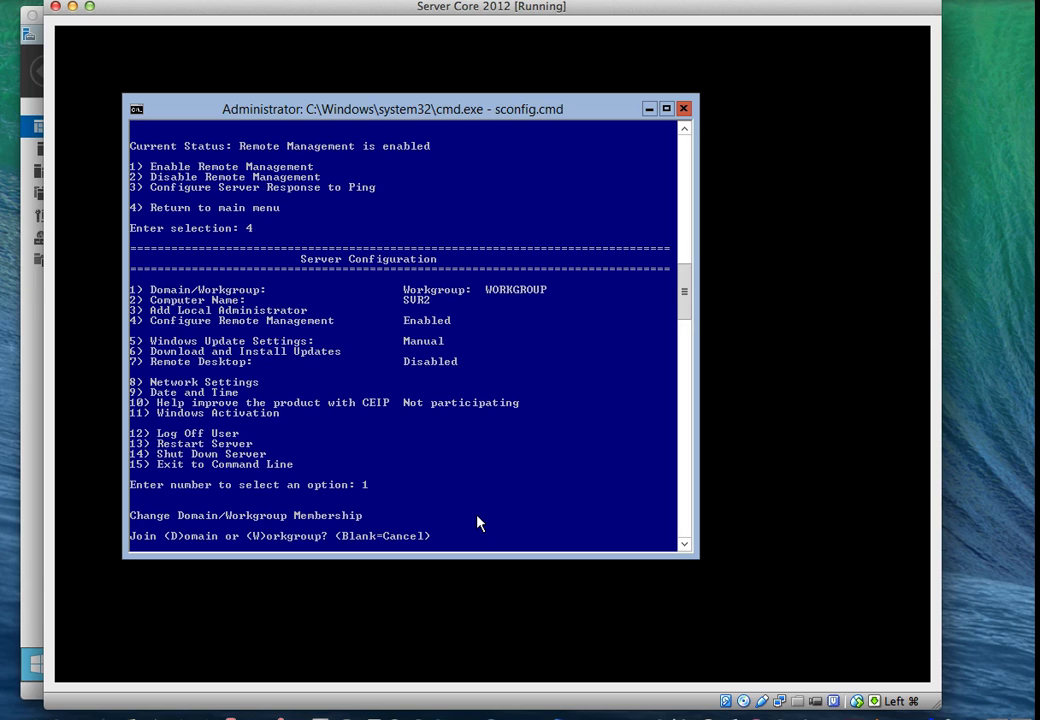
pyautogui.write('d')
pyautogui.press('Return')
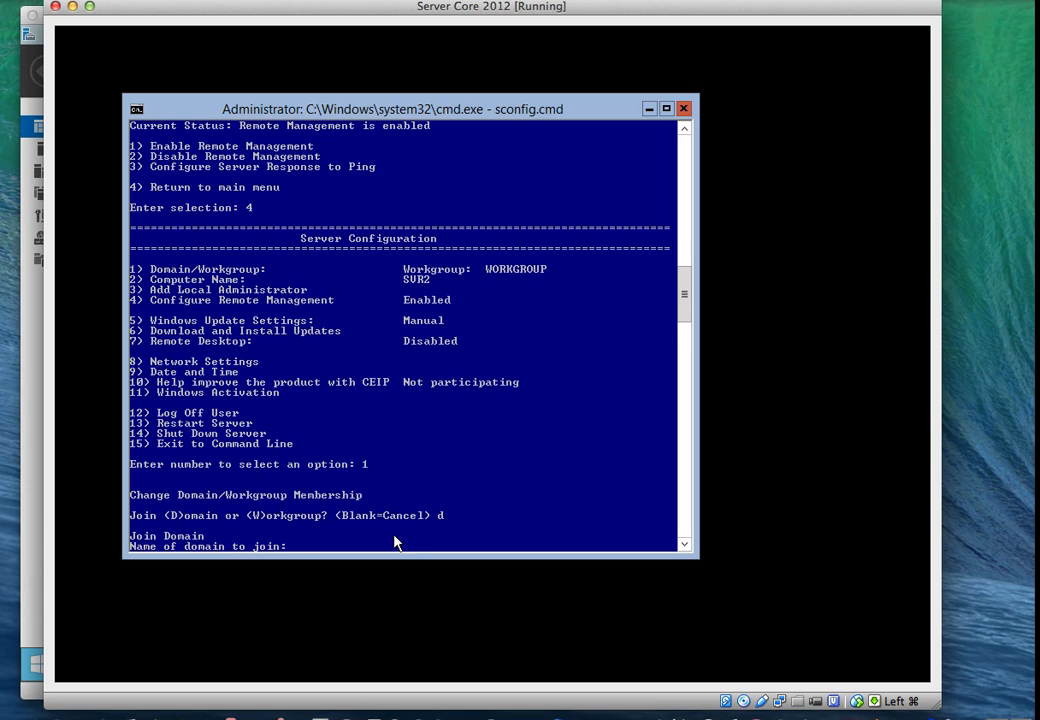
pyautogui.write('pce.local')
pyautogui.press('Return')
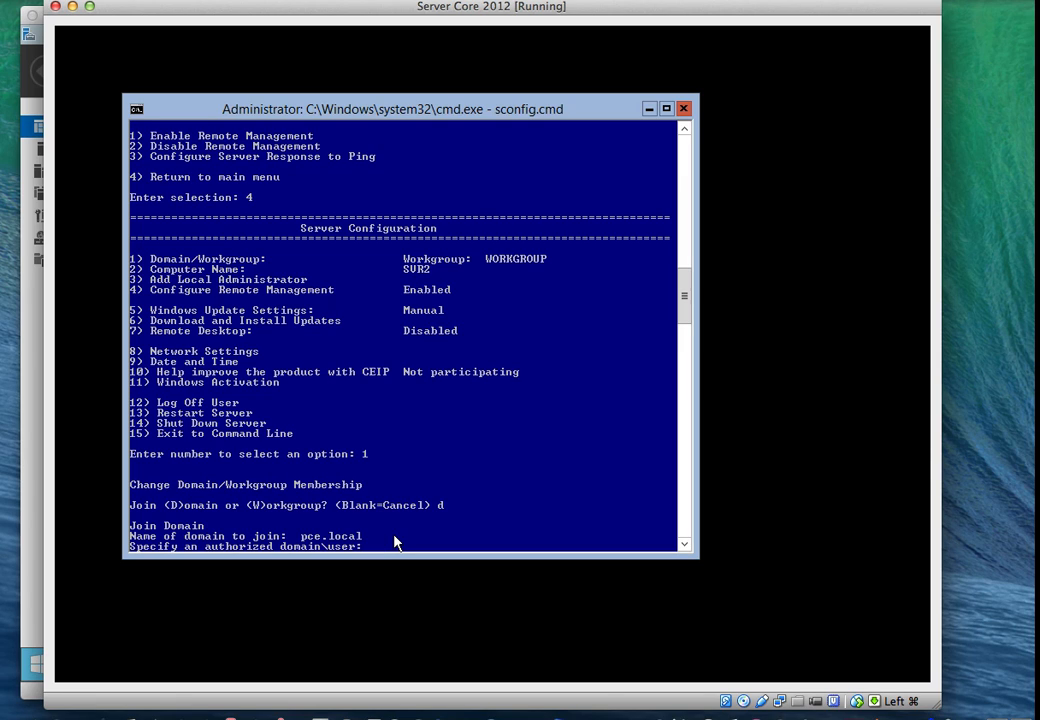
pyautogui.write('pce\\local\\administrat')
pyautogui.write('or')
pyautogui.press('Return')
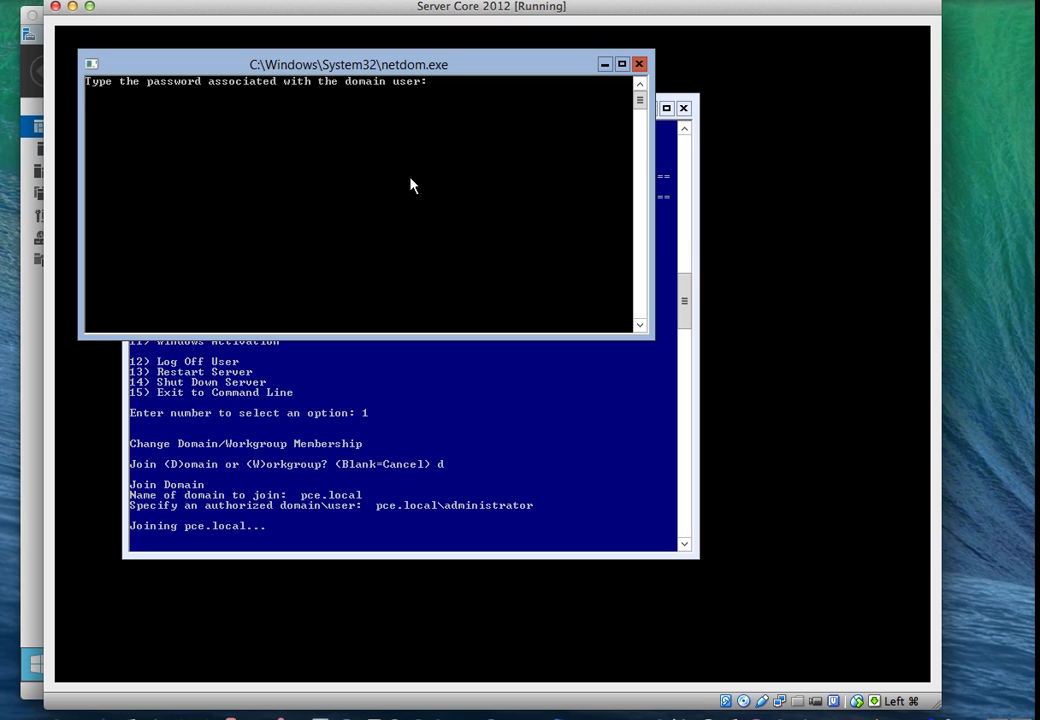
pyautogui.press('Return')
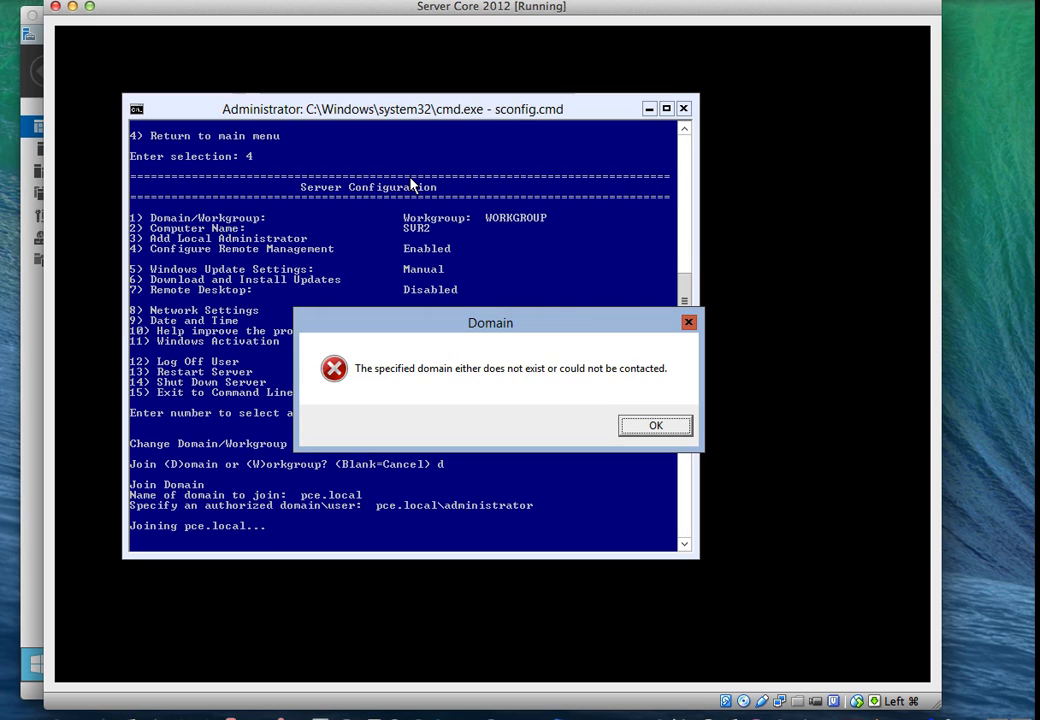
pyautogui.click(643, 429)
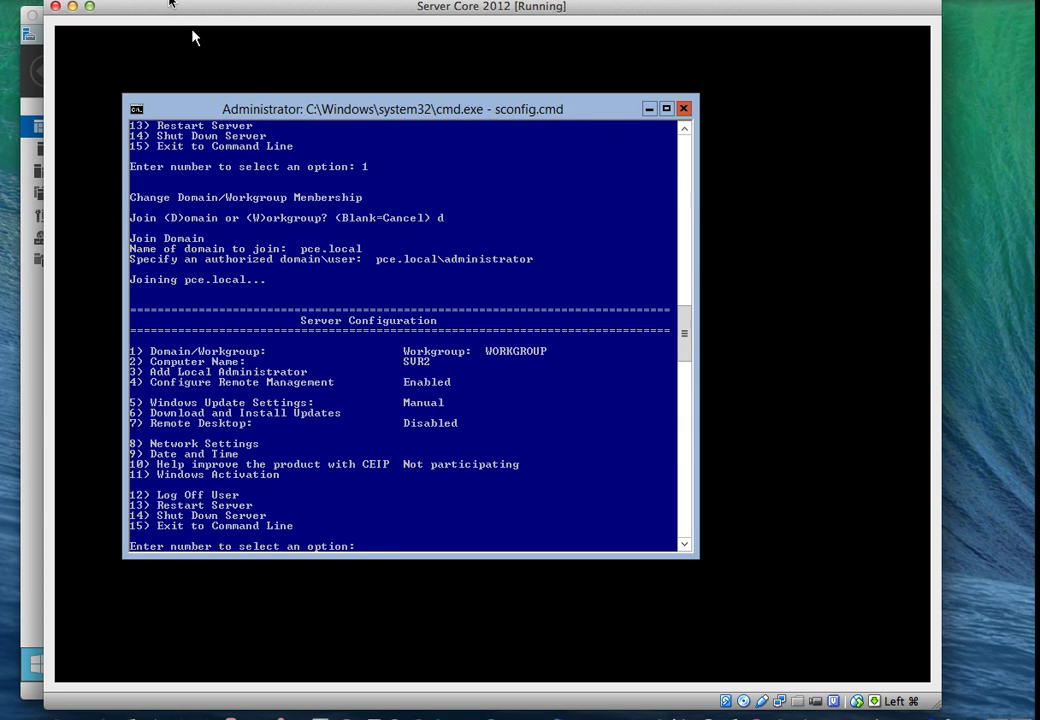
# - Retry joining Server Core to the domain pce.local as pce.local\Administrator, submitting the domain user's password and leaving the new computer name blank
pyautogui.moveTo(169, 5)
pyautogui.mouseDown()
pyautogui.moveTo(216, 14)
pyautogui.moveTo(179, 7)
pyautogui.mouseUp()
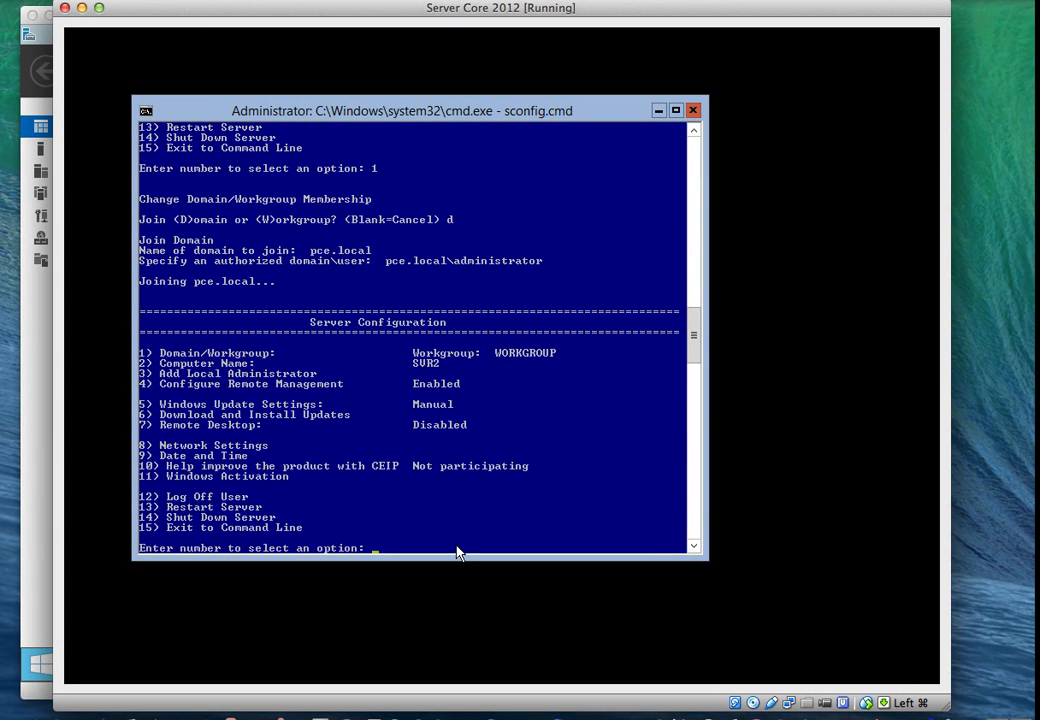
pyautogui.write('1')
pyautogui.press('Return')
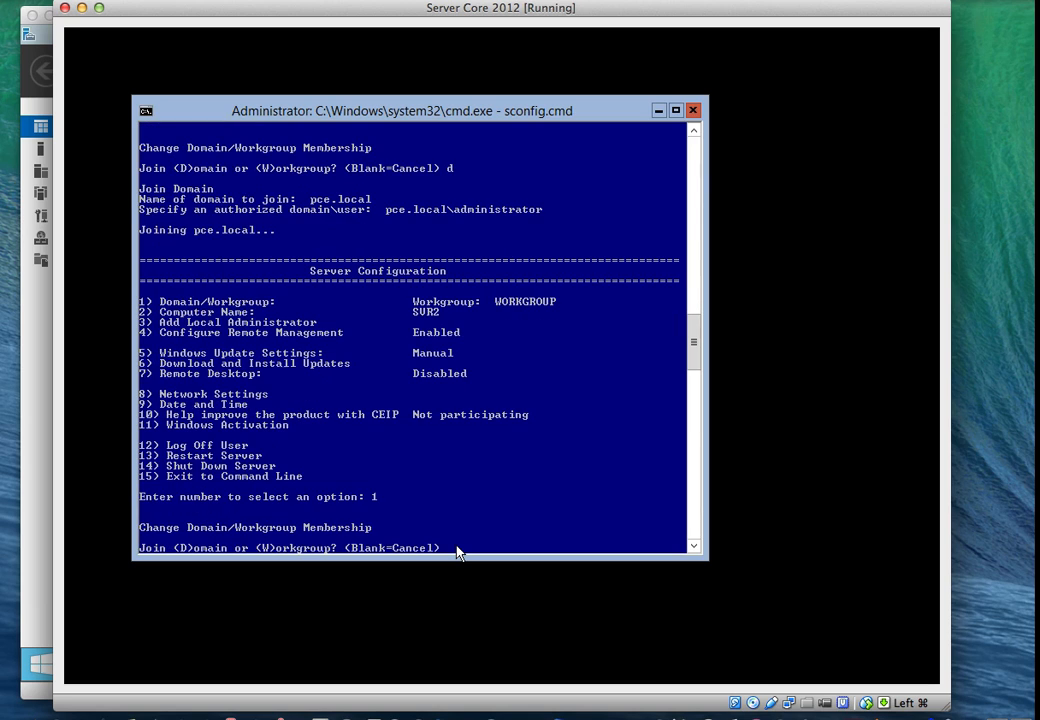
pyautogui.write('d')
pyautogui.press('Return')
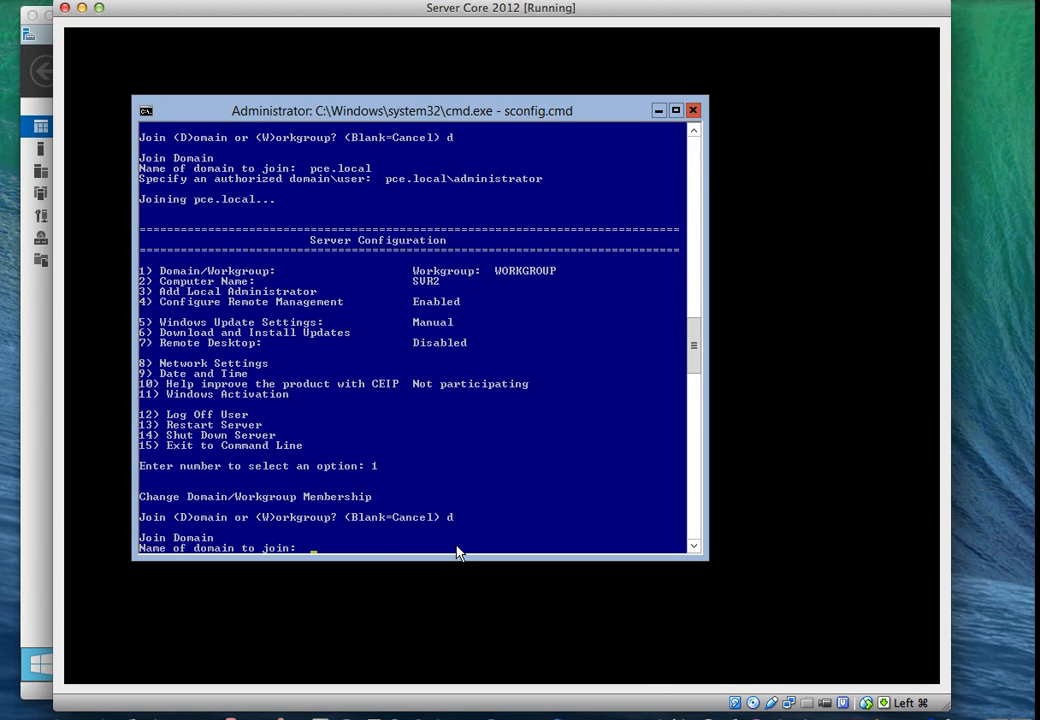
pyautogui.write('pce.local')
pyautogui.press('Return')
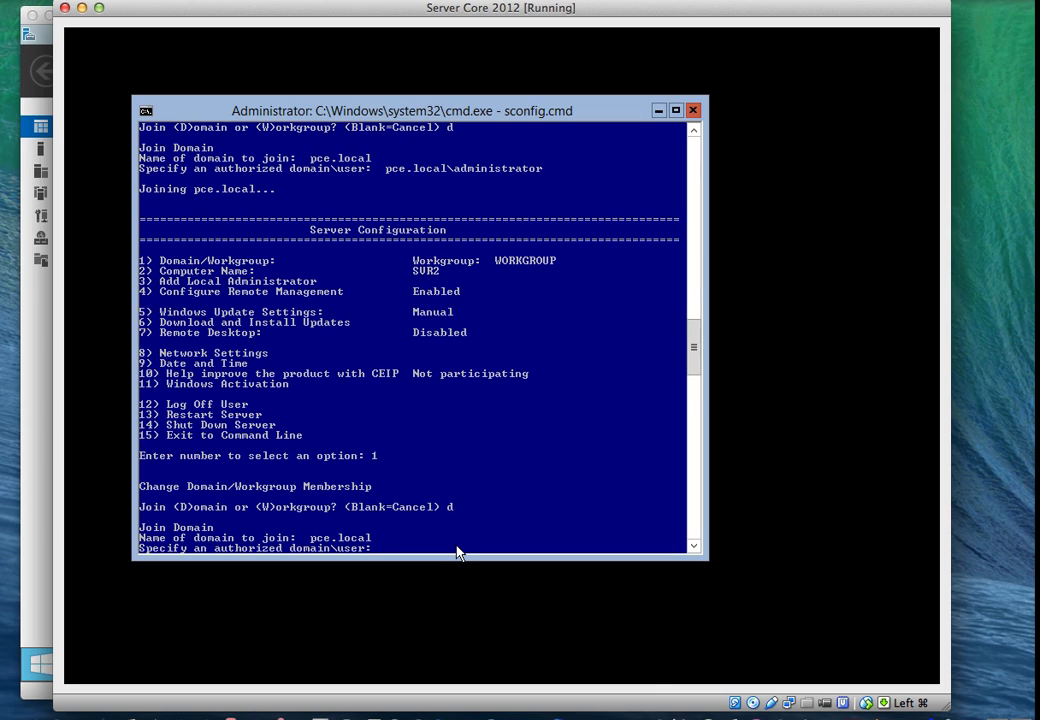
pyautogui.write('pce.local\\administrator')
pyautogui.press('Return')
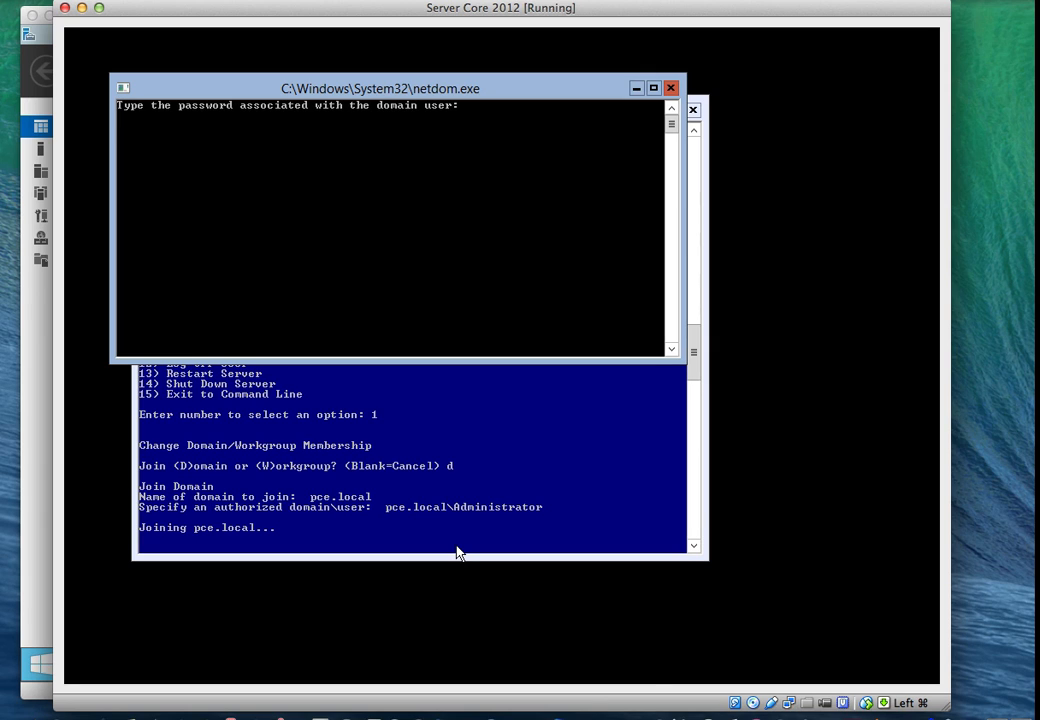
pyautogui.press('Return')
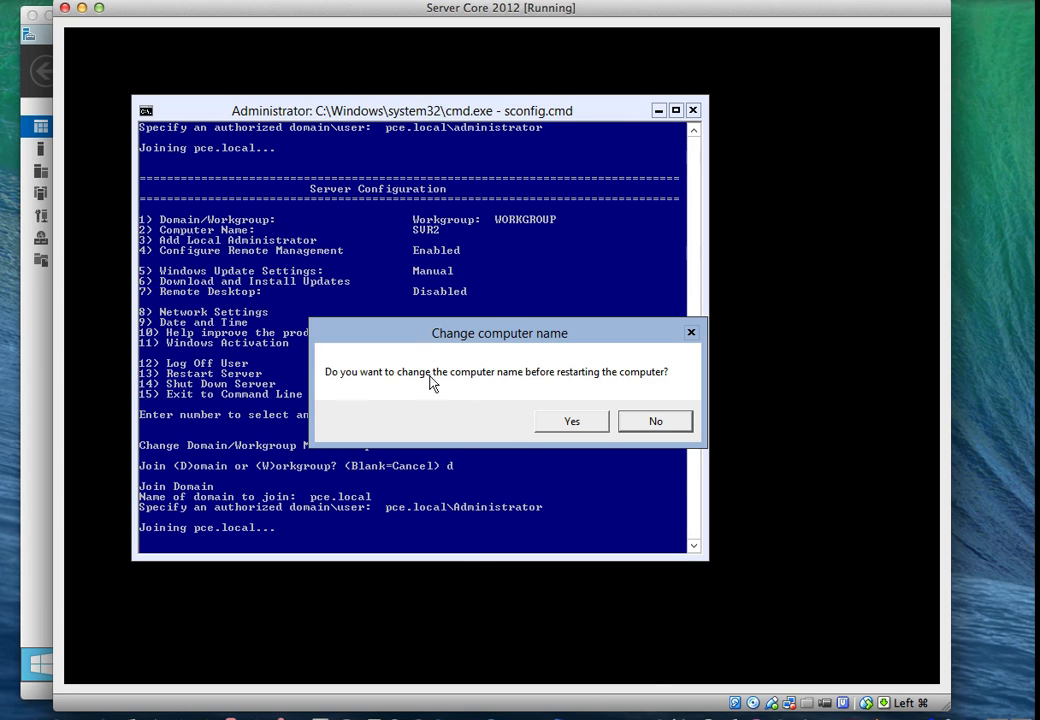
pyautogui.click(571, 423)
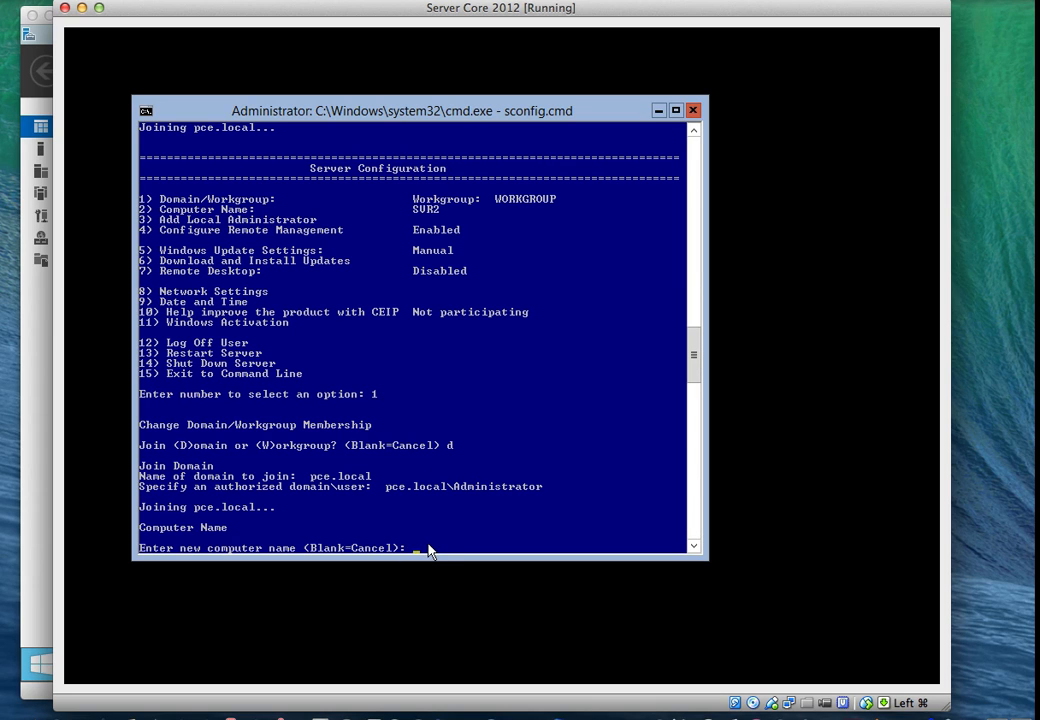
pyautogui.press('Return')
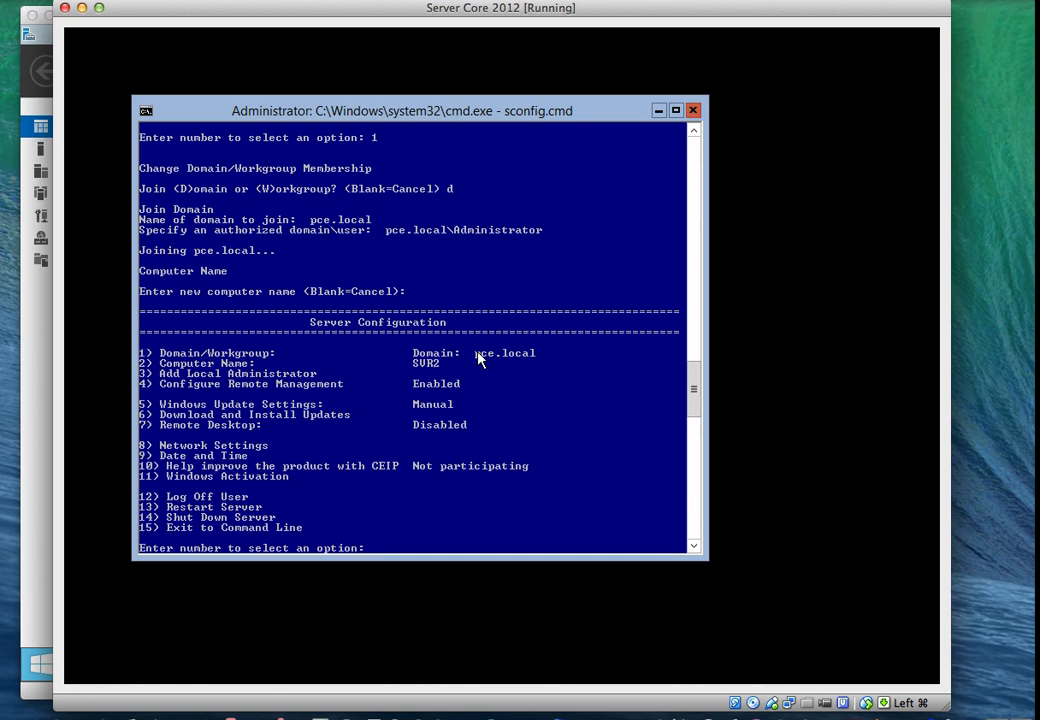
# - Switch to Main Server, open Active Directory Users and Computers, and enlarge its window and tree pane
pyautogui.click(36, 338)
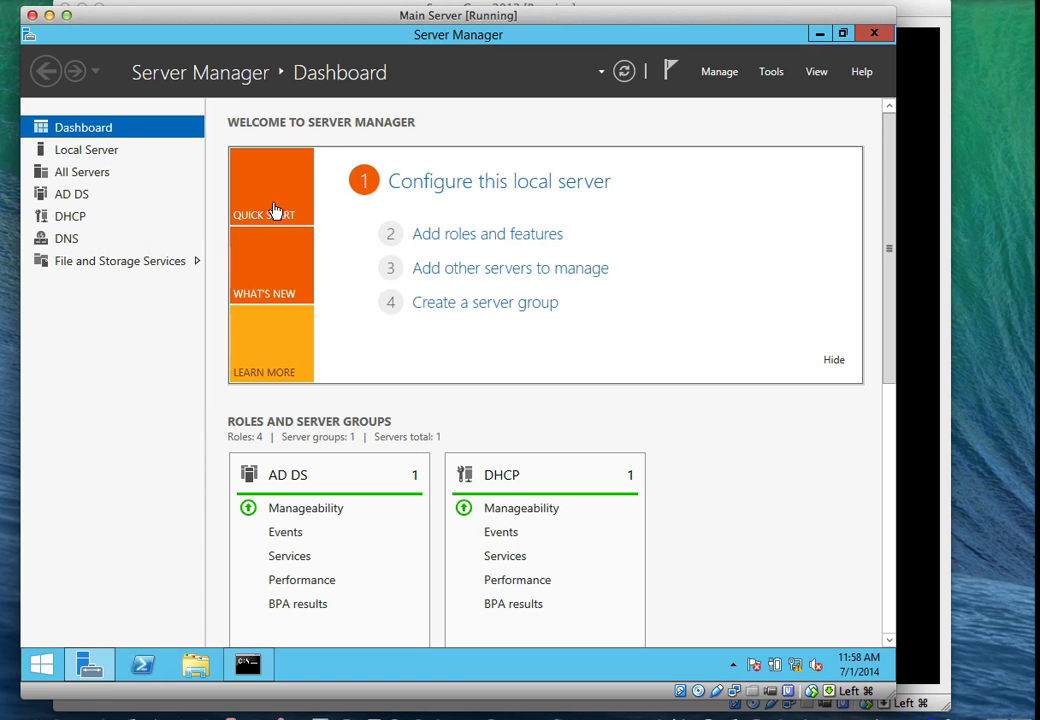
pyautogui.click(772, 72)
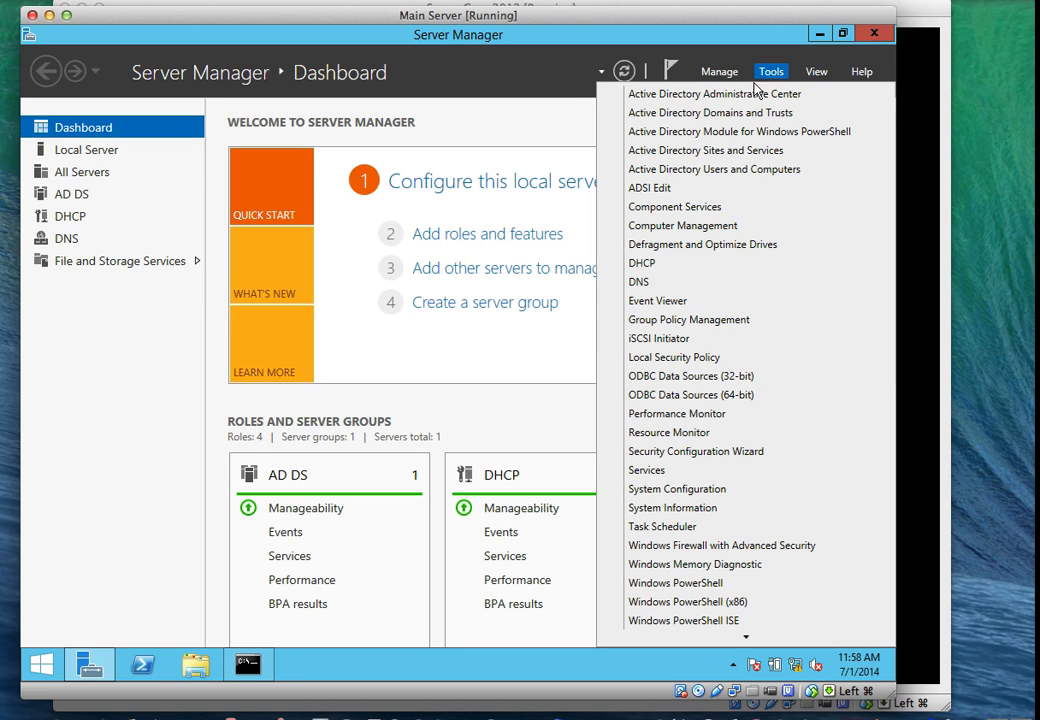
pyautogui.click(701, 171)
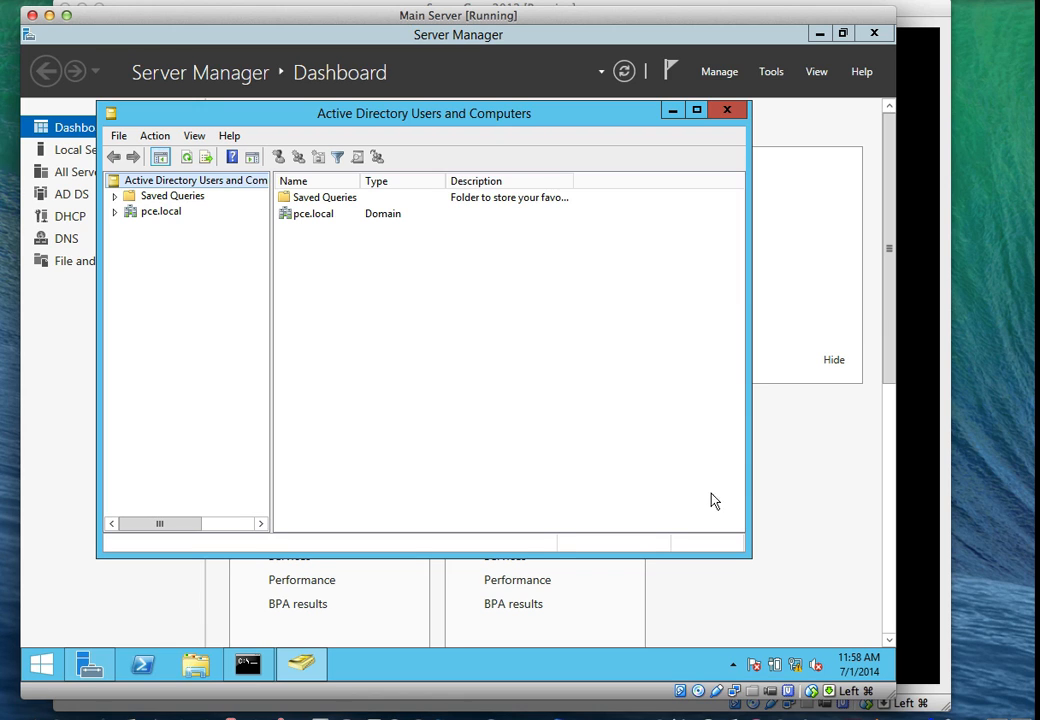
pyautogui.moveTo(749, 556); pyautogui.dragTo(813, 623)
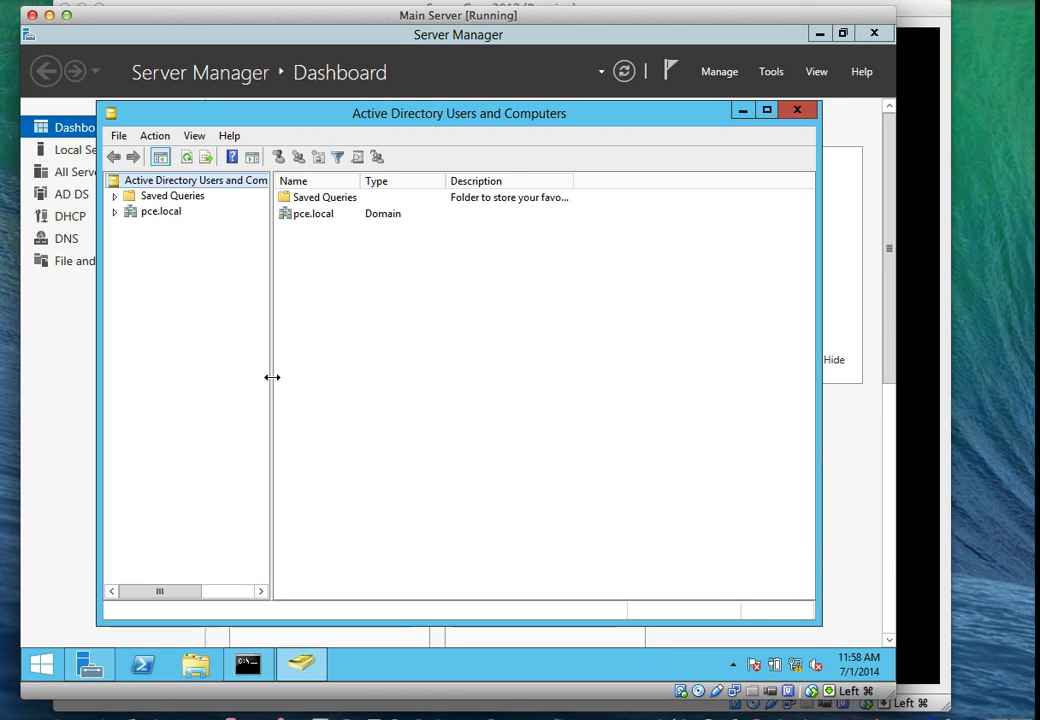
pyautogui.moveTo(272, 377); pyautogui.dragTo(314, 377)
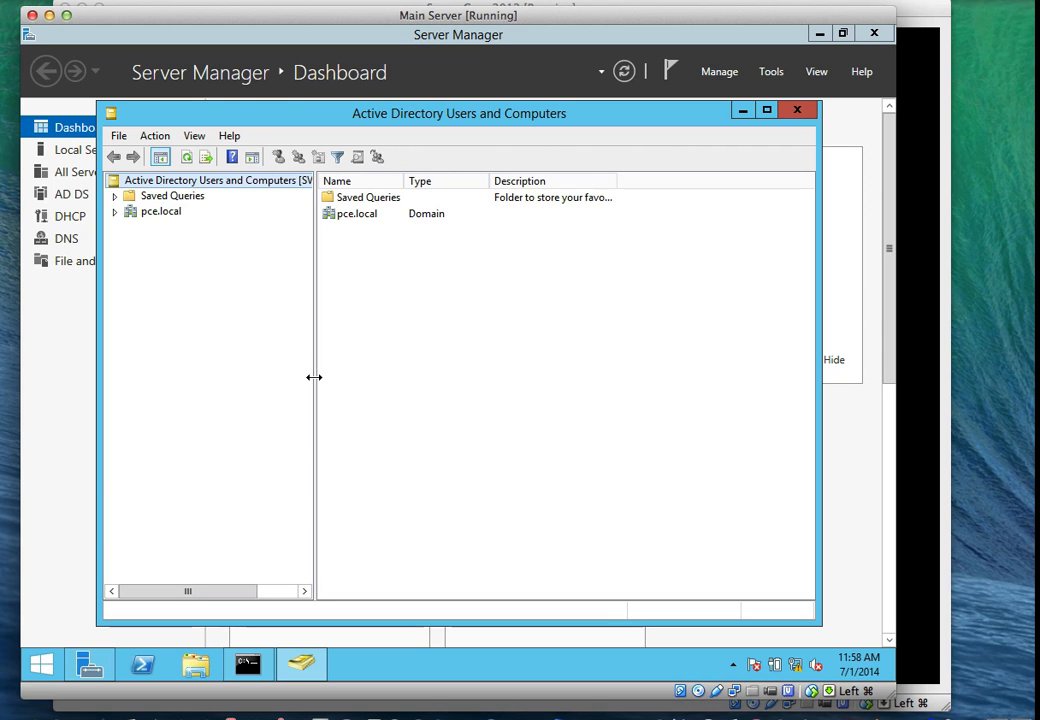
# - Expand pce.local and check which machines are listed under Domain Controllers and Computers
pyautogui.click(116, 212)
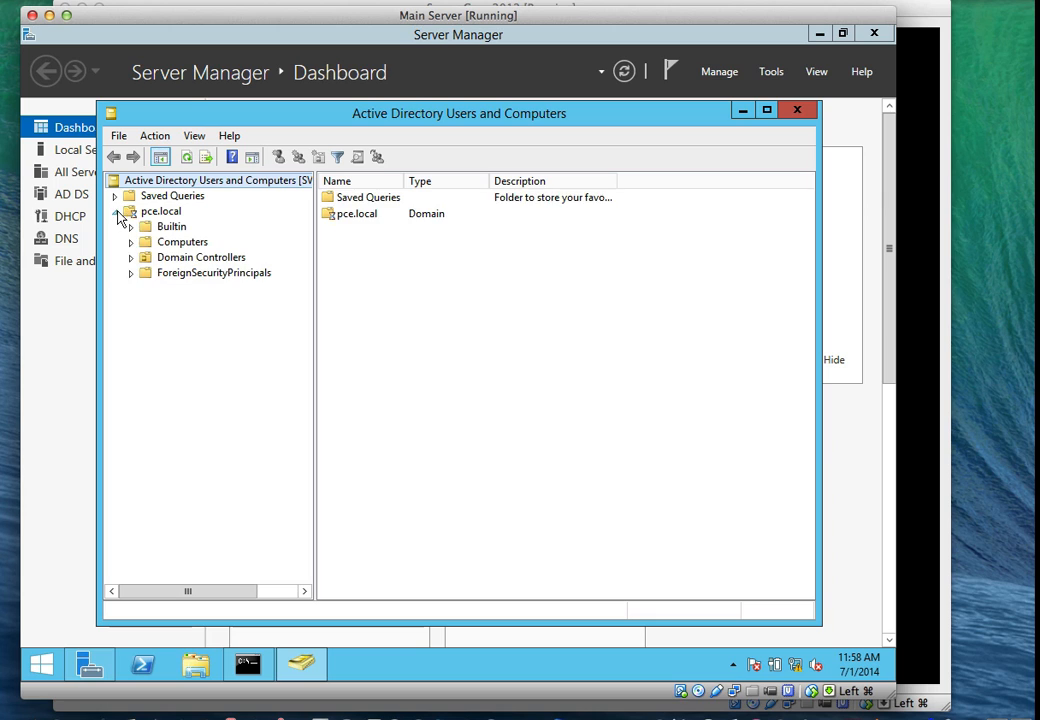
pyautogui.click(166, 262)
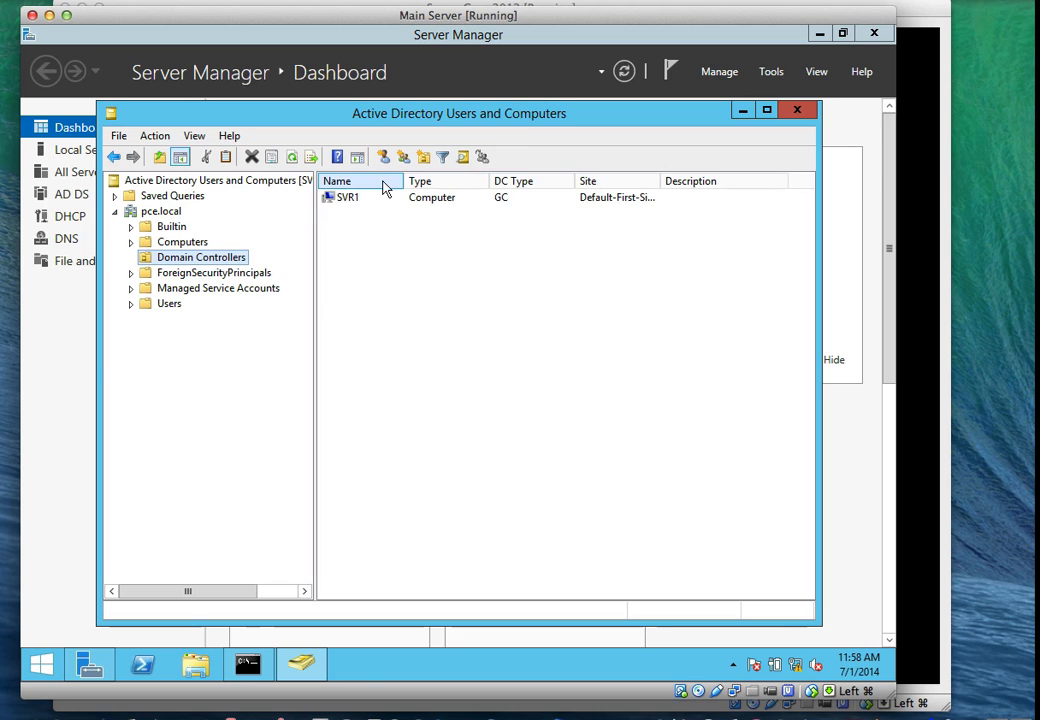
pyautogui.click(198, 242)
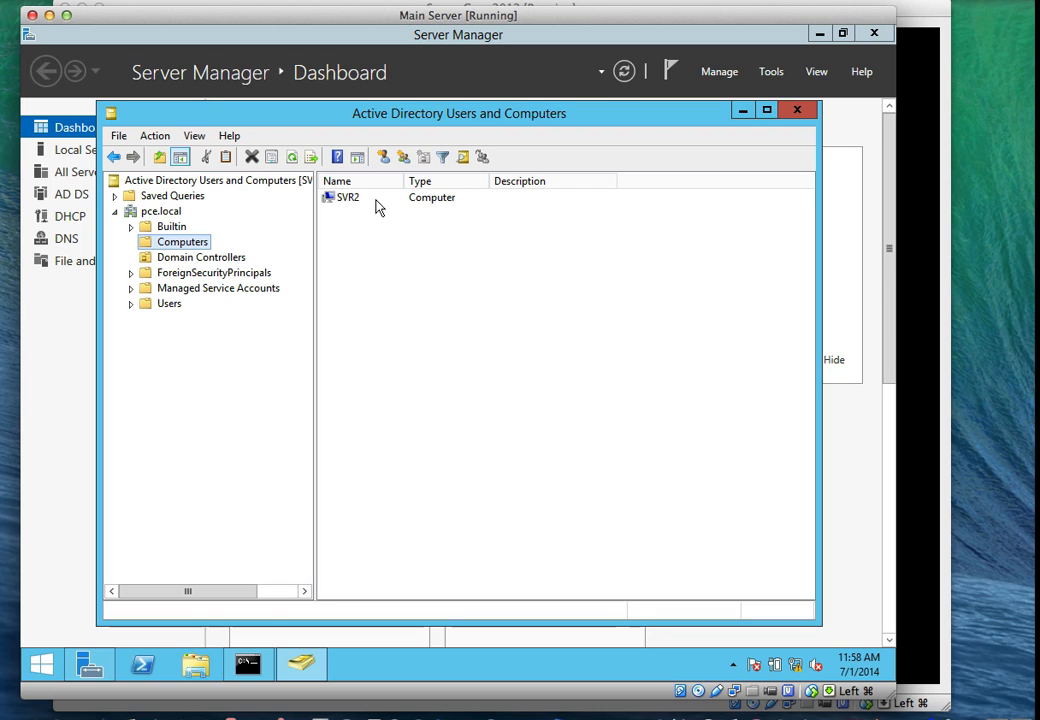
# - Review the general and operating system properties of the SVR2 computer account, finishing by closing its properties
pyautogui.click(376, 200)
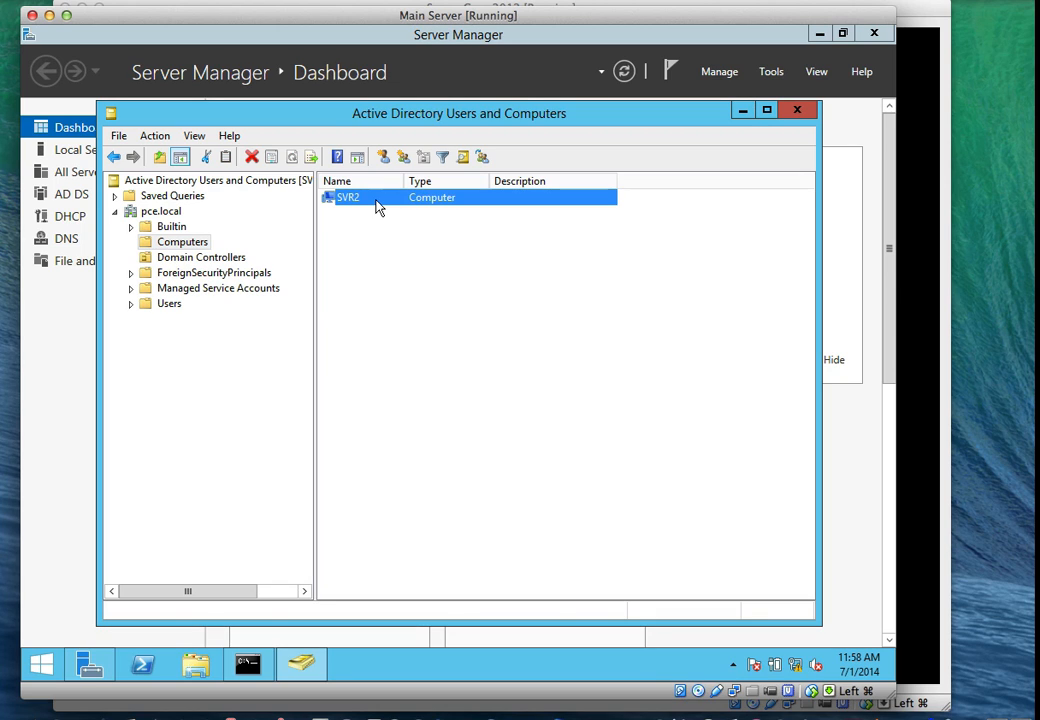
pyautogui.rightClick(377, 203)
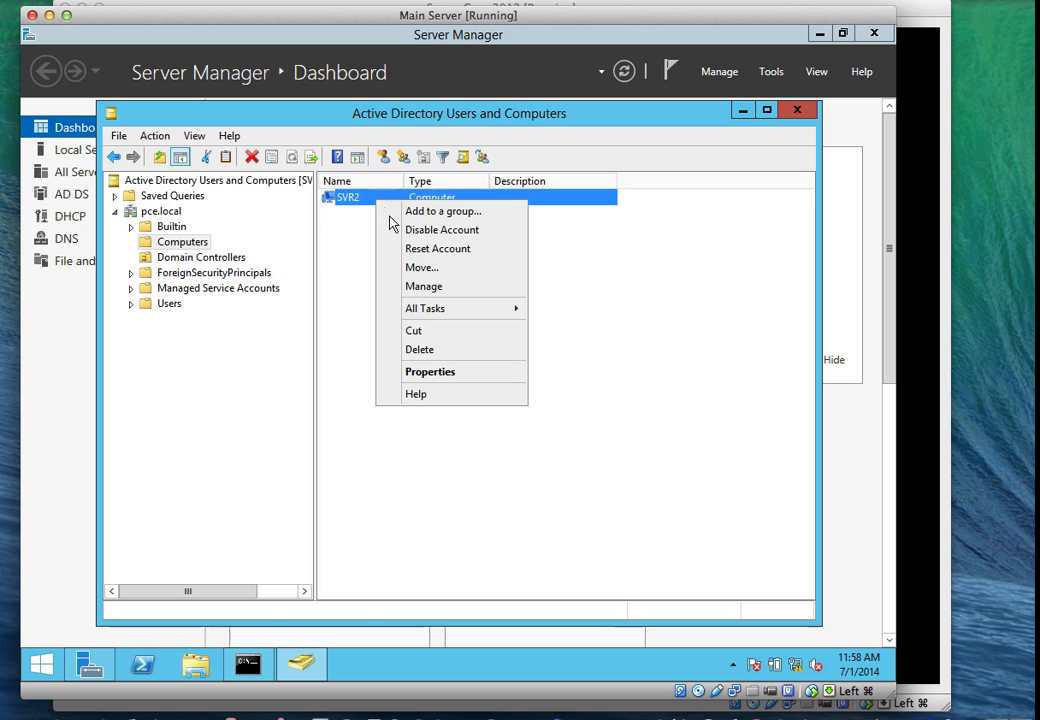
pyautogui.click(418, 371)
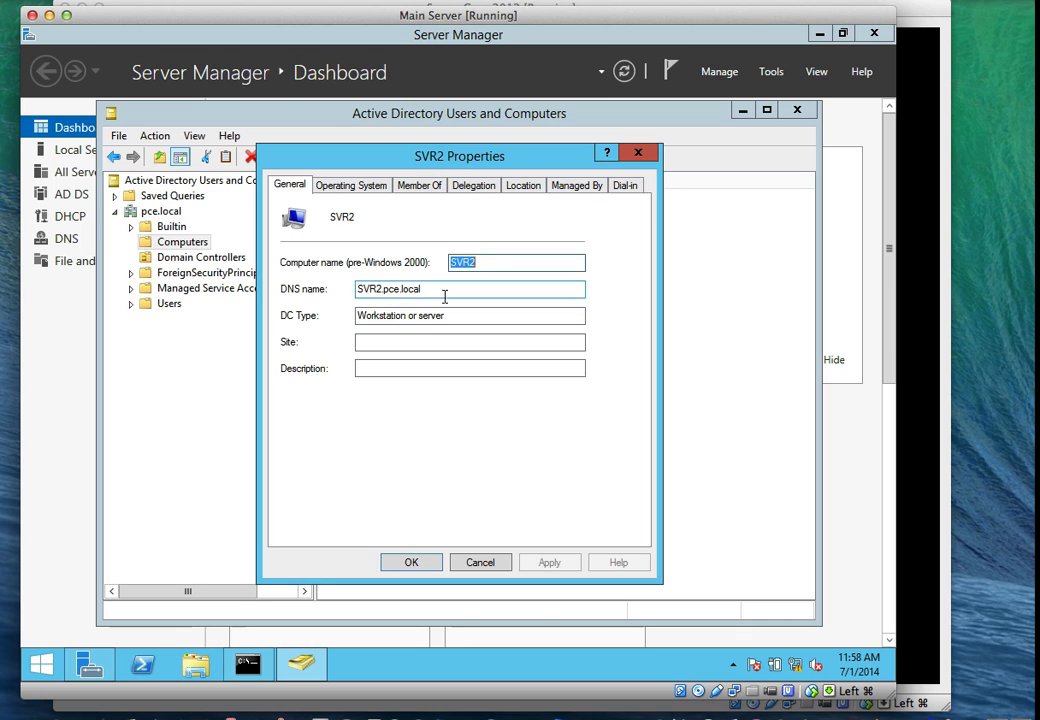
pyautogui.click(340, 189)
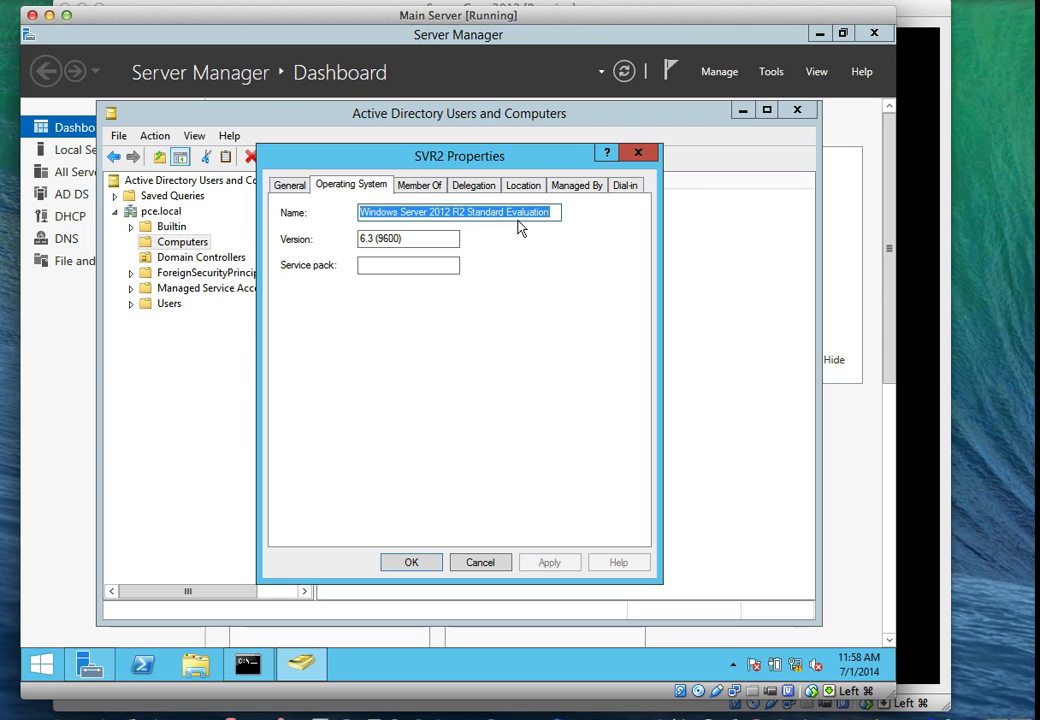
pyautogui.click(423, 238)
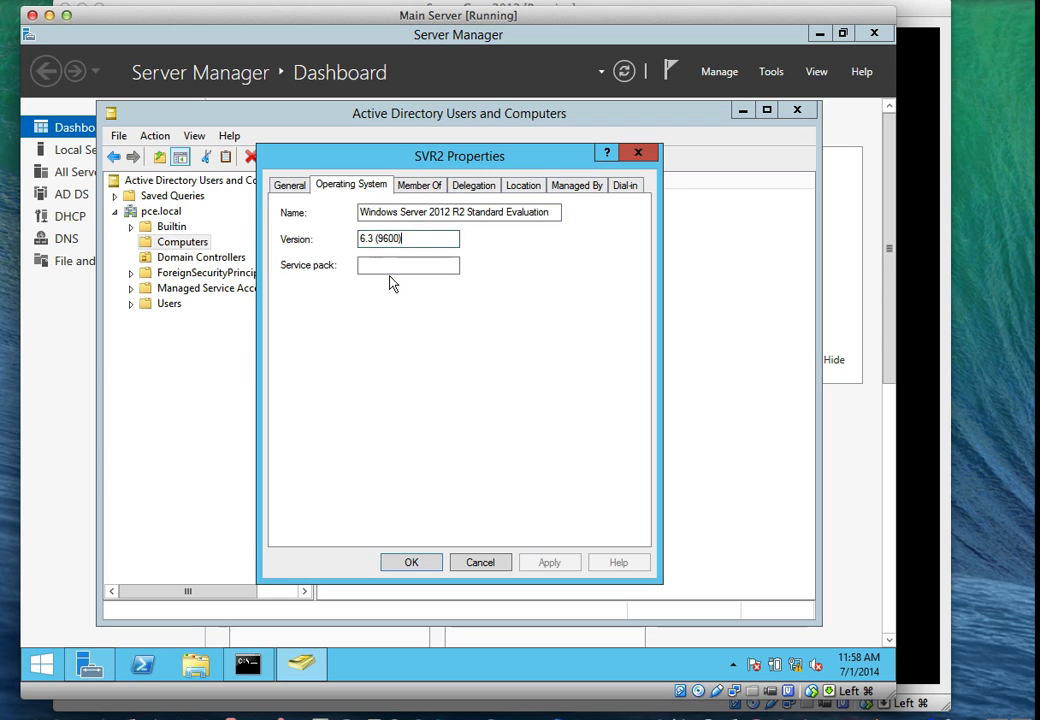
pyautogui.click(290, 186)
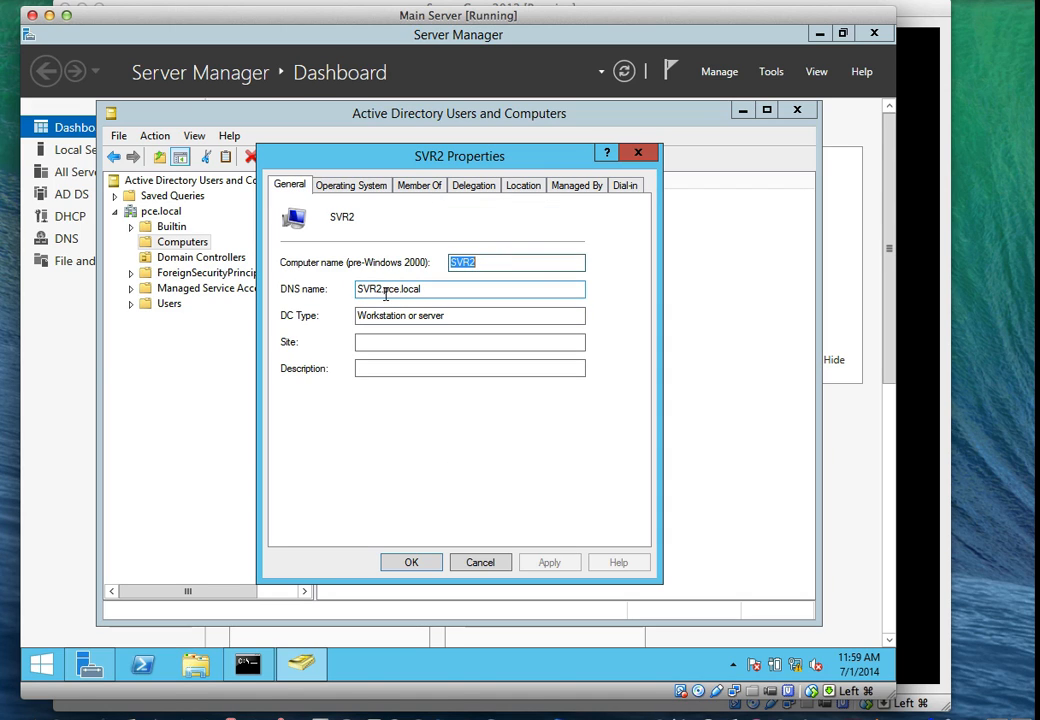
pyautogui.click(414, 562)
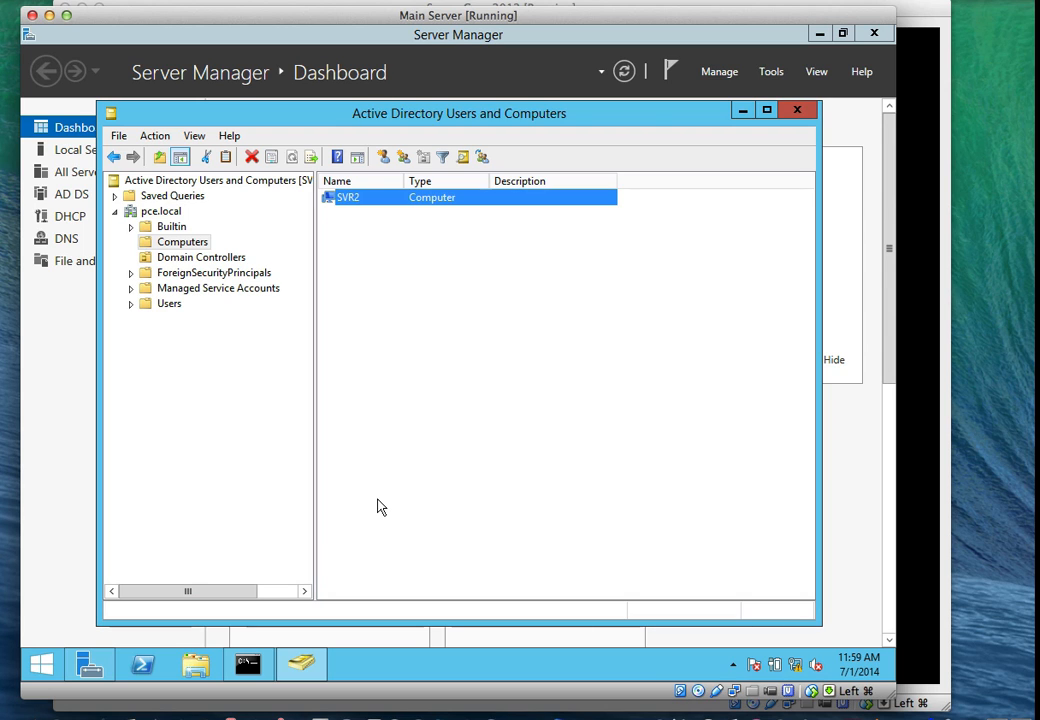
# - Open DNS Manager and display the records of the pce.local forward lookup zone on SVR1
pyautogui.click(768, 72)
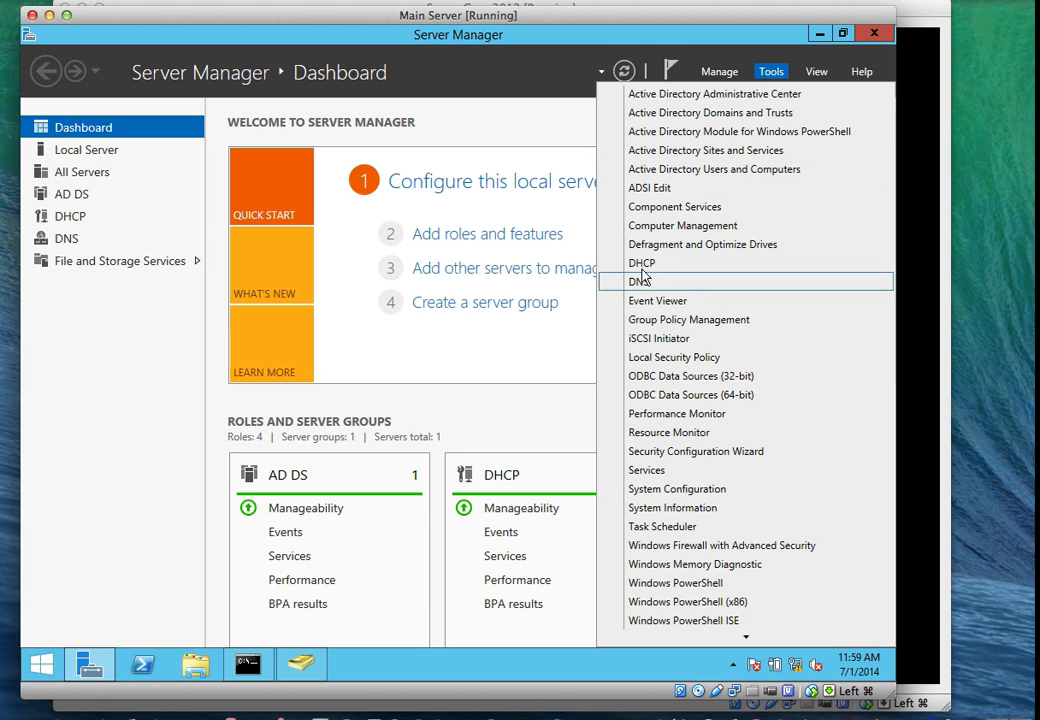
pyautogui.click(646, 284)
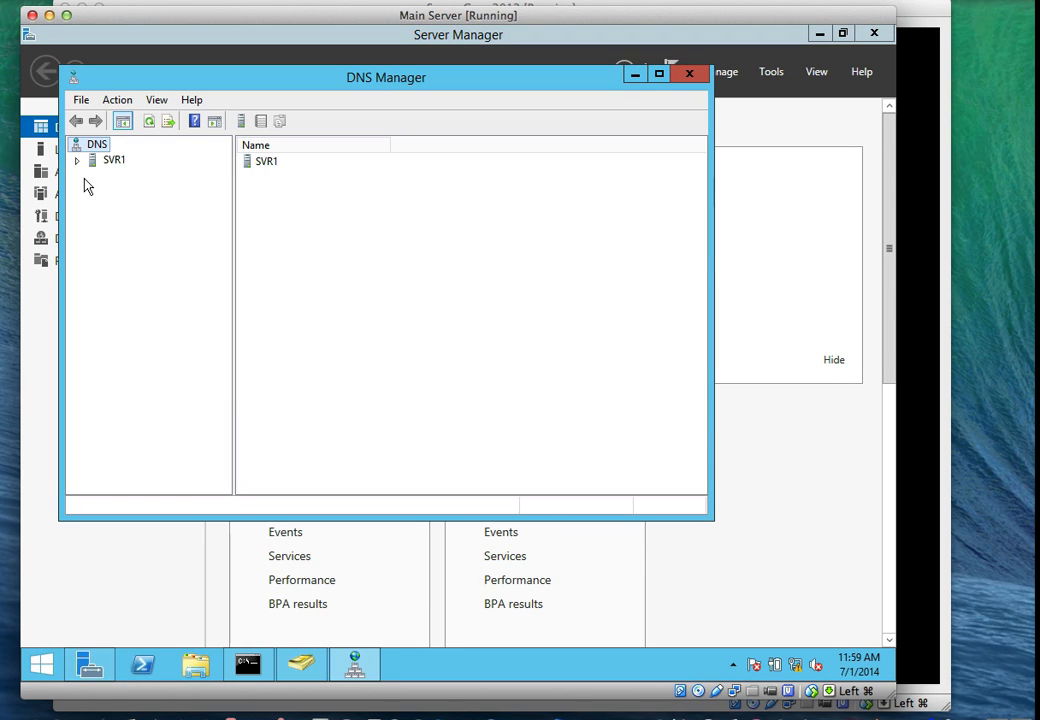
pyautogui.click(78, 161)
pyautogui.click(93, 190)
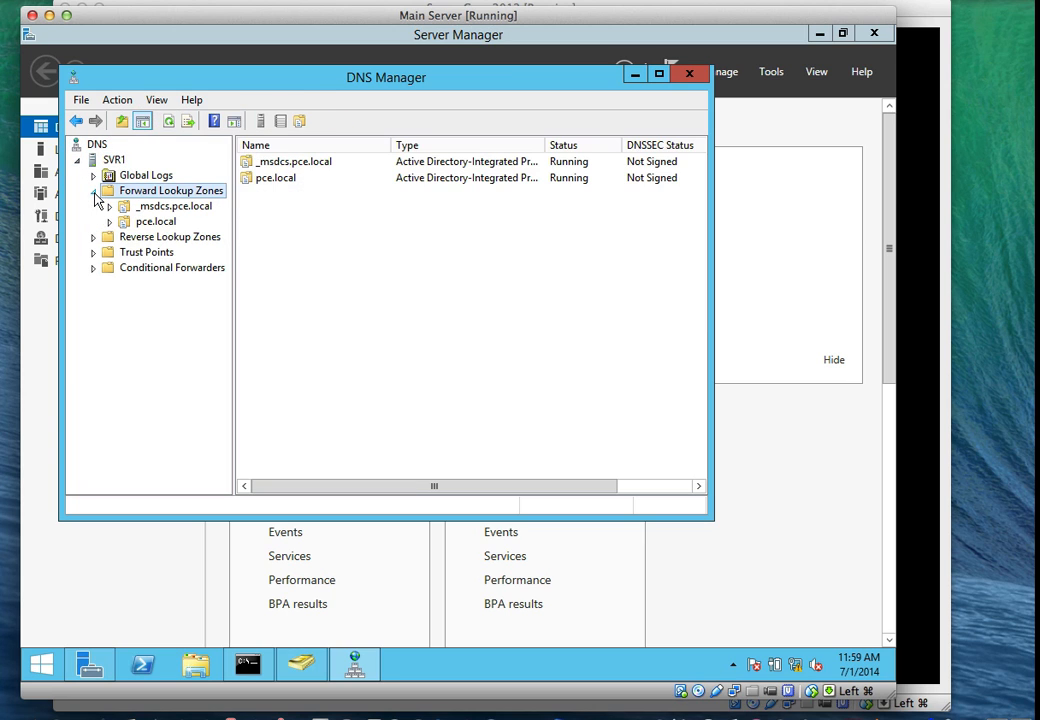
pyautogui.doubleClick(145, 222)
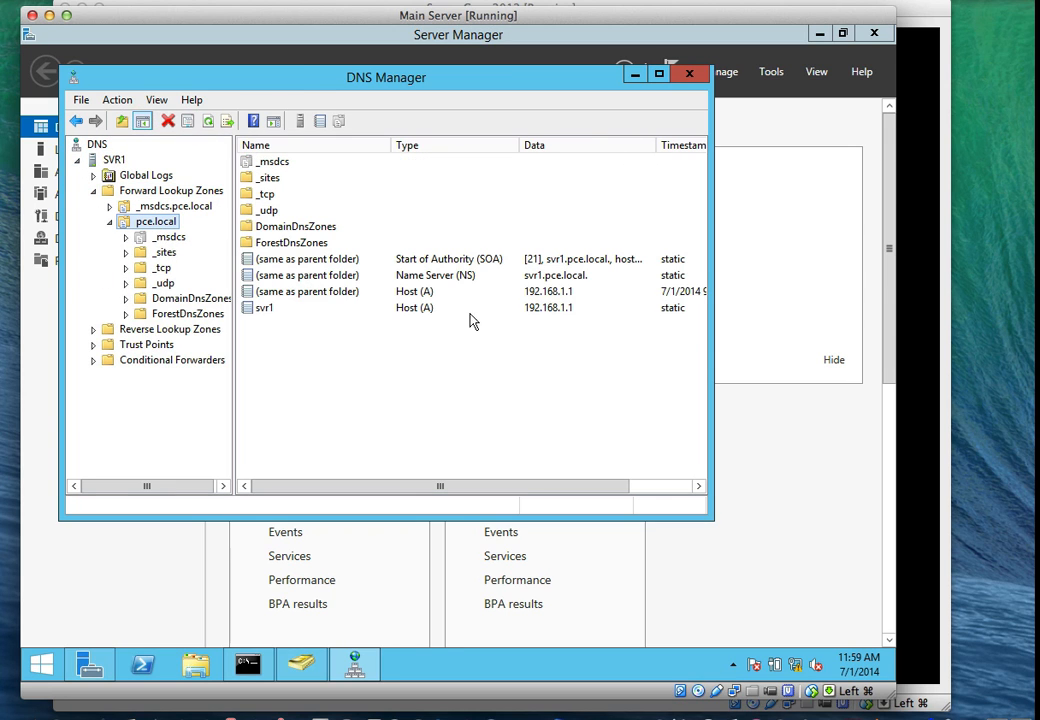
# - Refresh the pce.local zone repeatedly to look for a Server Core host record, and check its DomainDnsZones folder
pyautogui.moveTo(488, 486)
pyautogui.mouseDown()
pyautogui.moveTo(573, 487)
pyautogui.moveTo(483, 486)
pyautogui.mouseUp()
pyautogui.rightClick(441, 370)
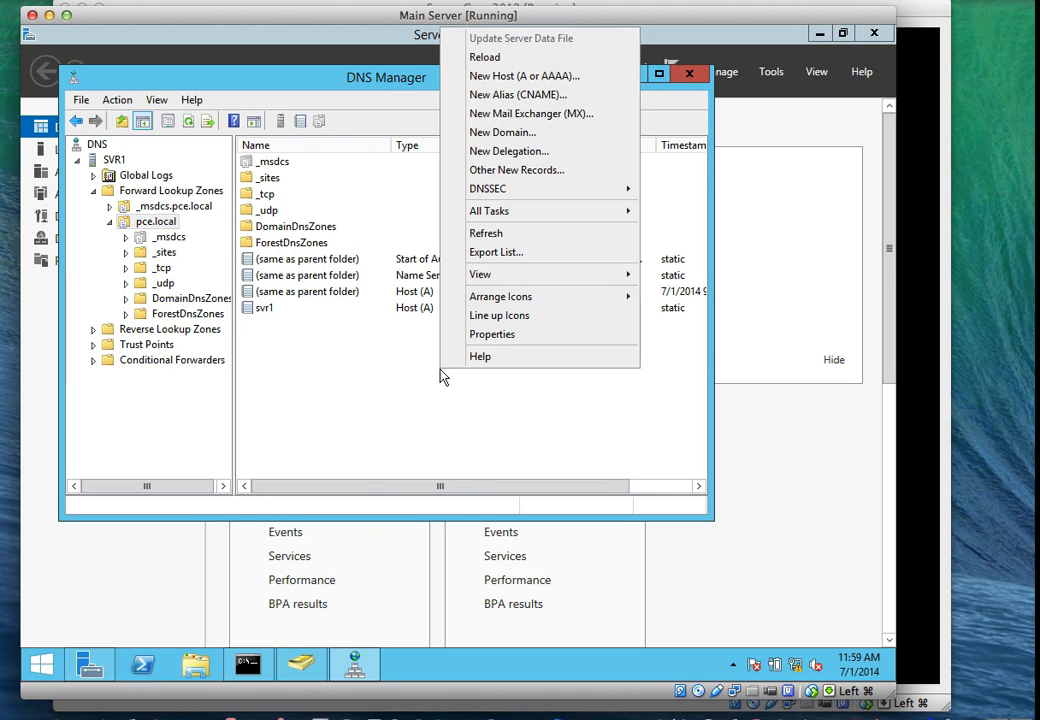
pyautogui.click(509, 237)
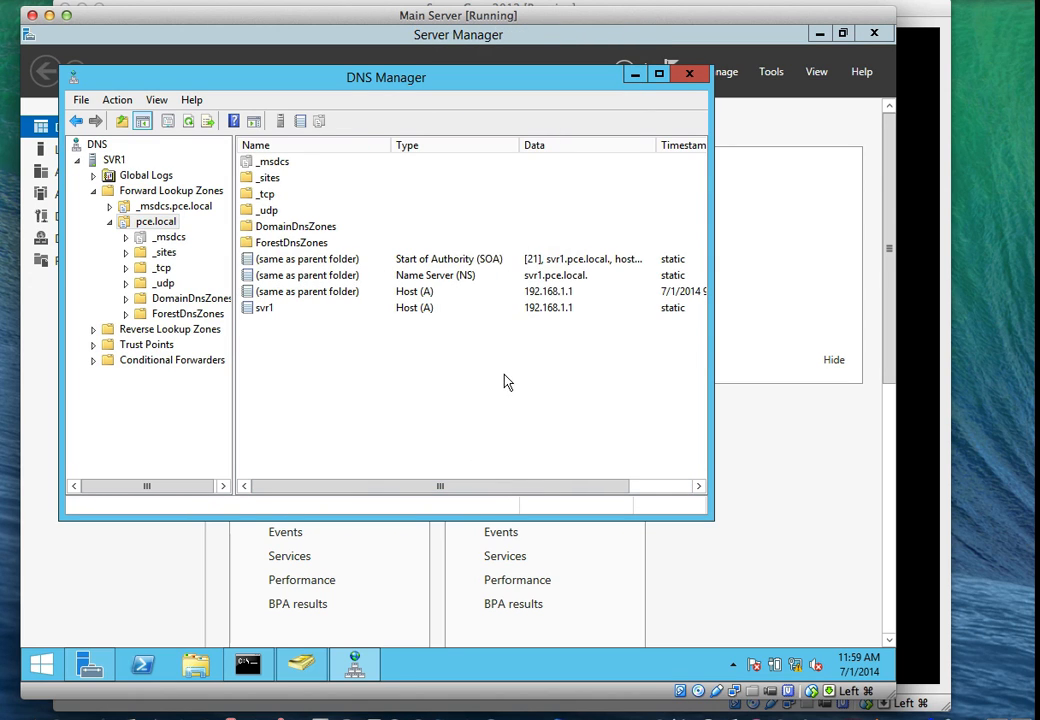
pyautogui.rightClick(491, 388)
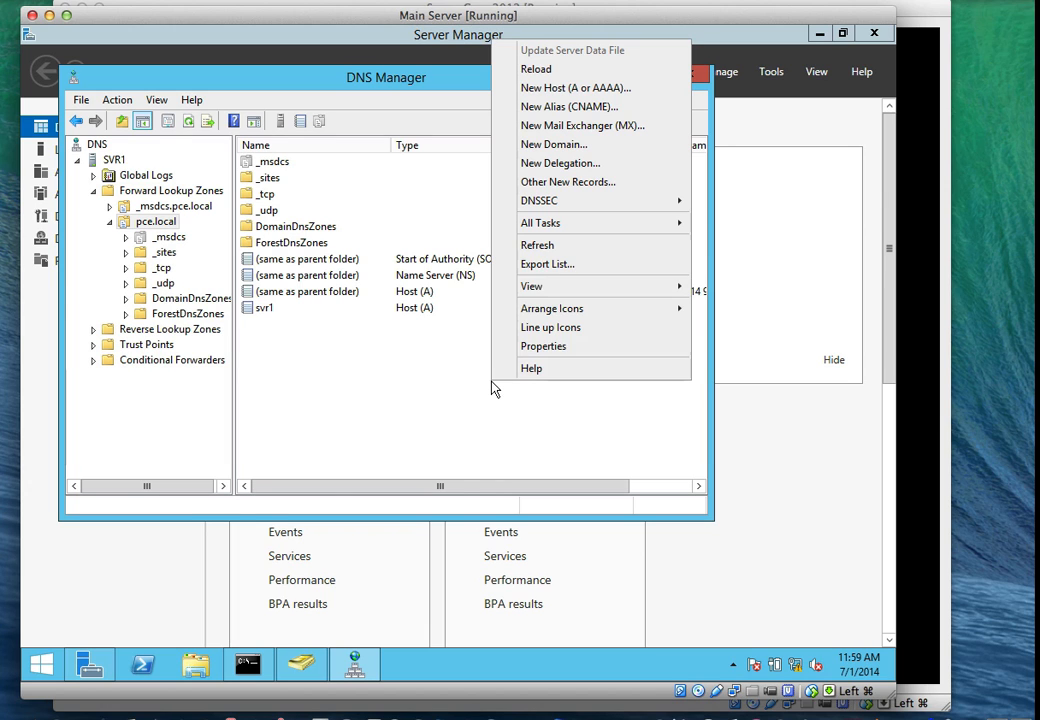
pyautogui.click(546, 242)
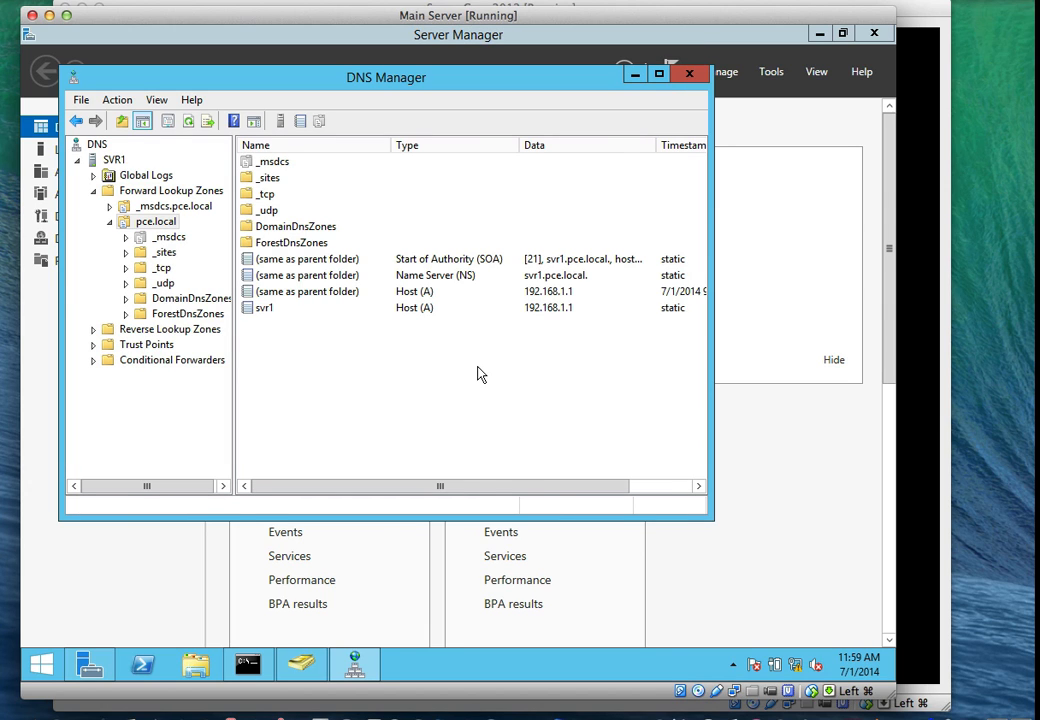
pyautogui.rightClick(477, 374)
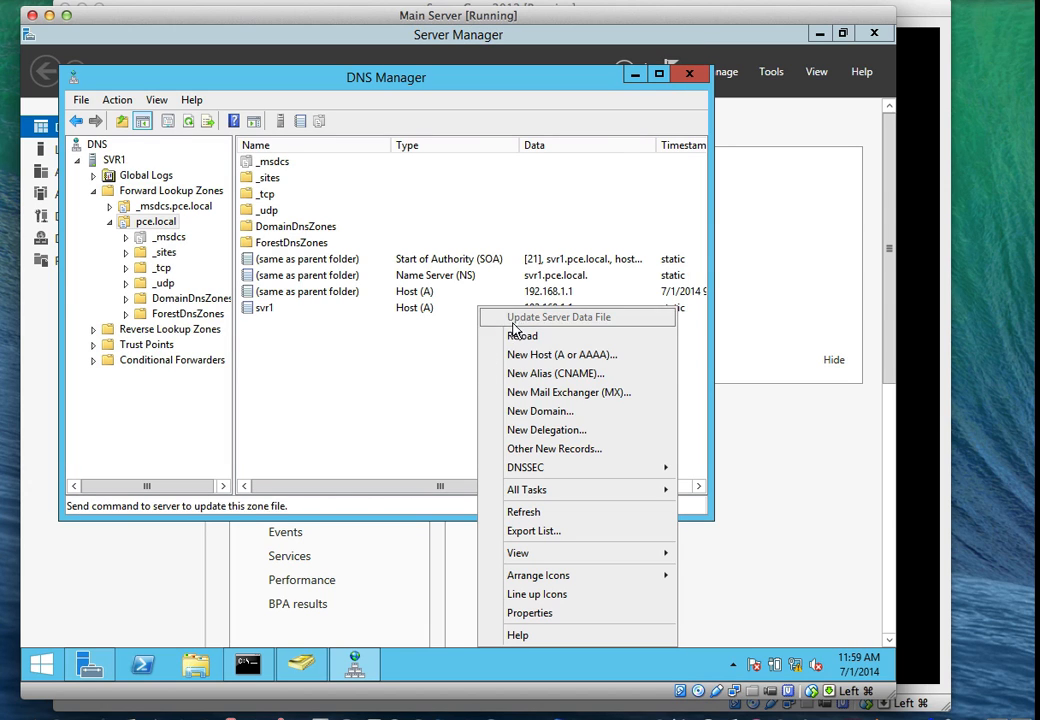
pyautogui.click(518, 513)
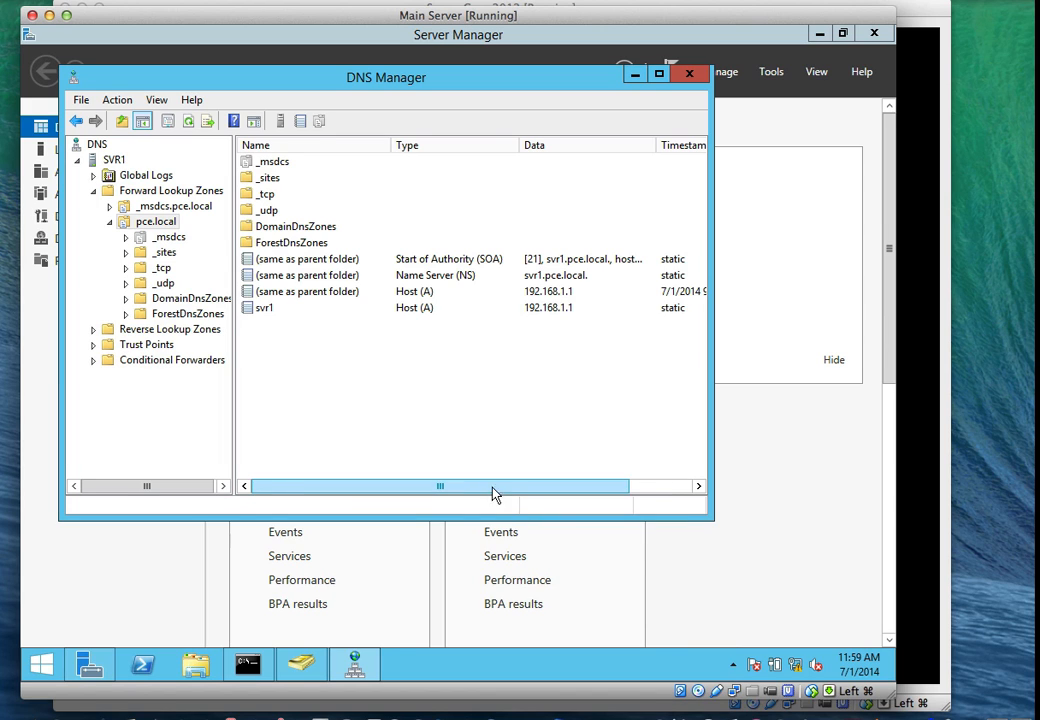
pyautogui.moveTo(492, 493); pyautogui.dragTo(402, 483)
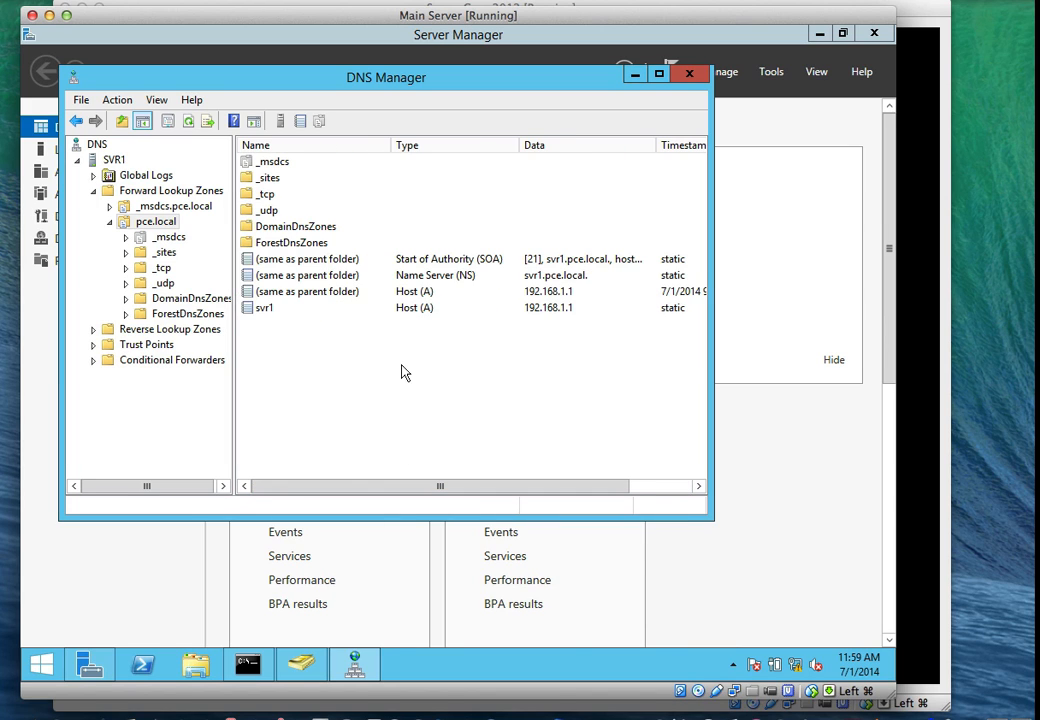
pyautogui.click(192, 298)
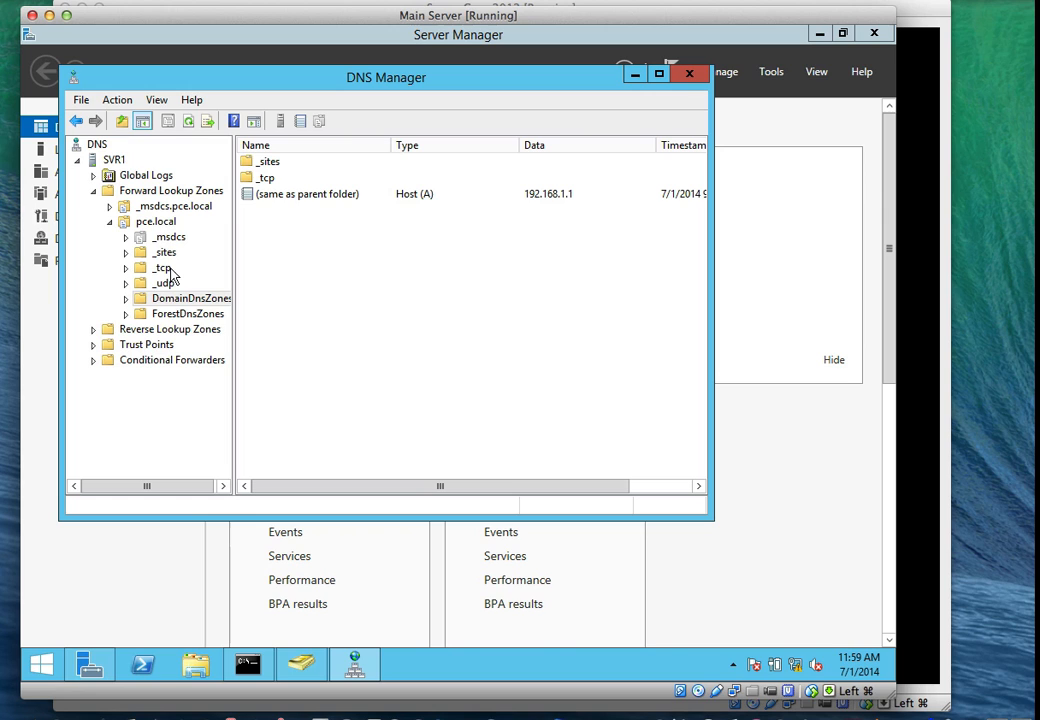
# - Redisplay the pce.local zone records and refresh them twice to look for an SVR2 host record
pyautogui.click(150, 221)
pyautogui.click(160, 237)
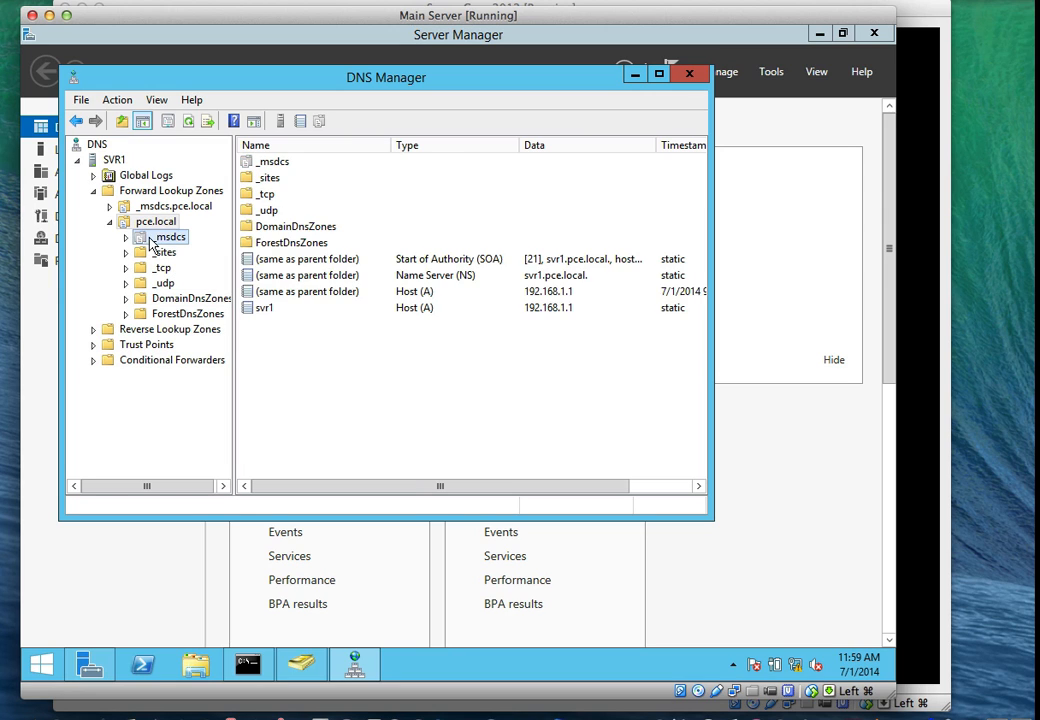
pyautogui.click(158, 222)
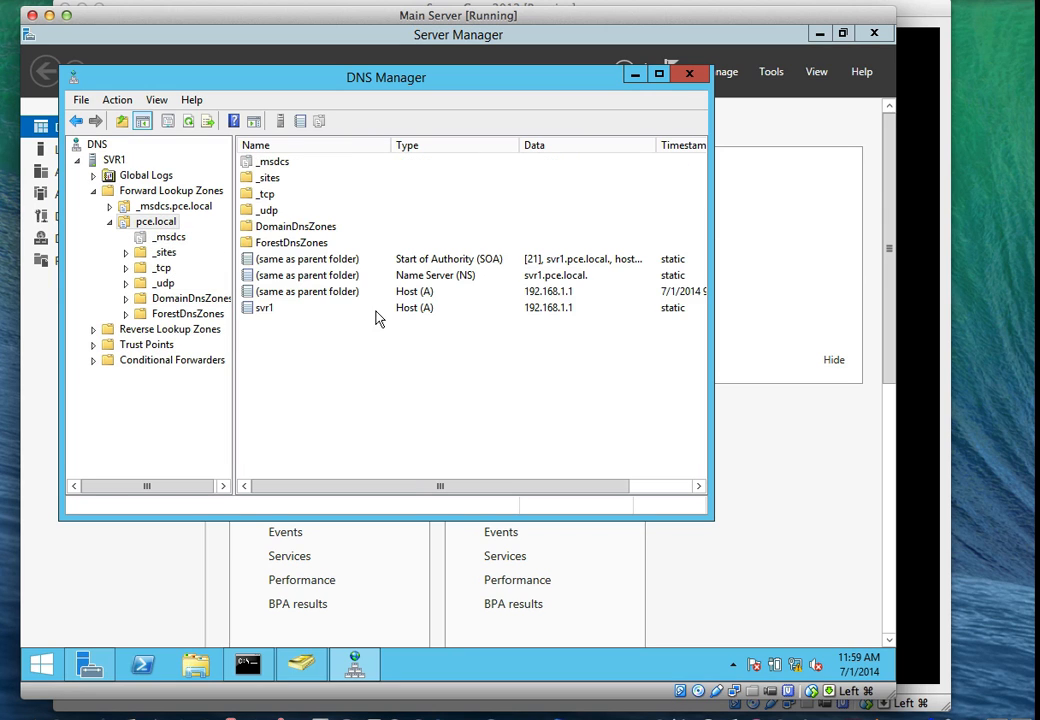
pyautogui.rightClick(419, 369)
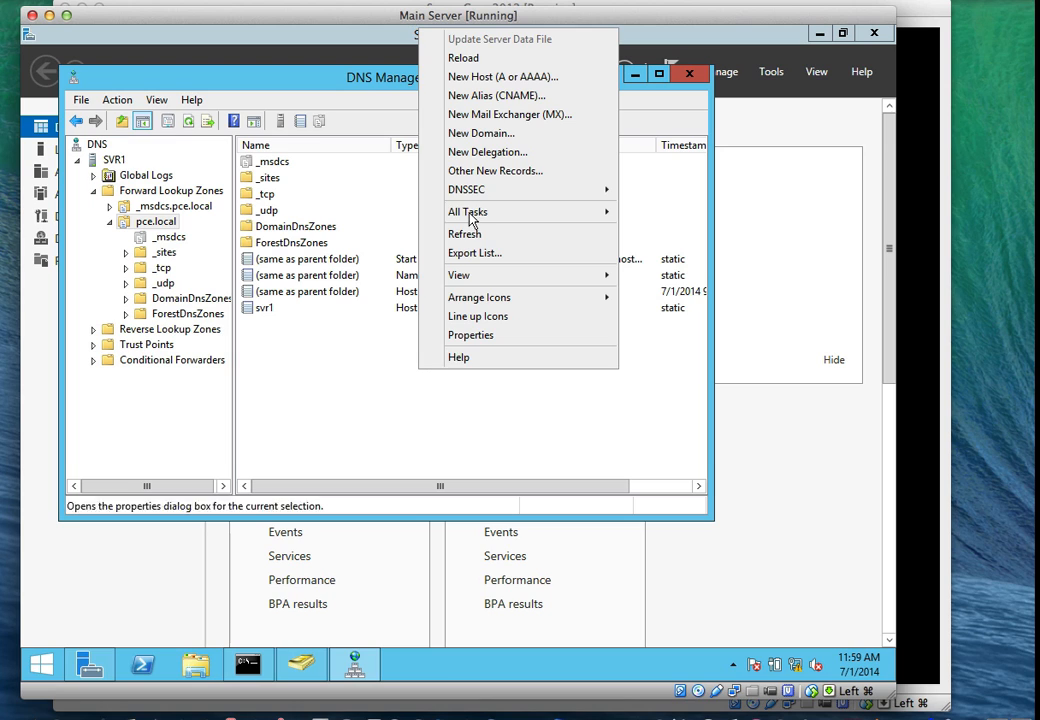
pyautogui.click(479, 234)
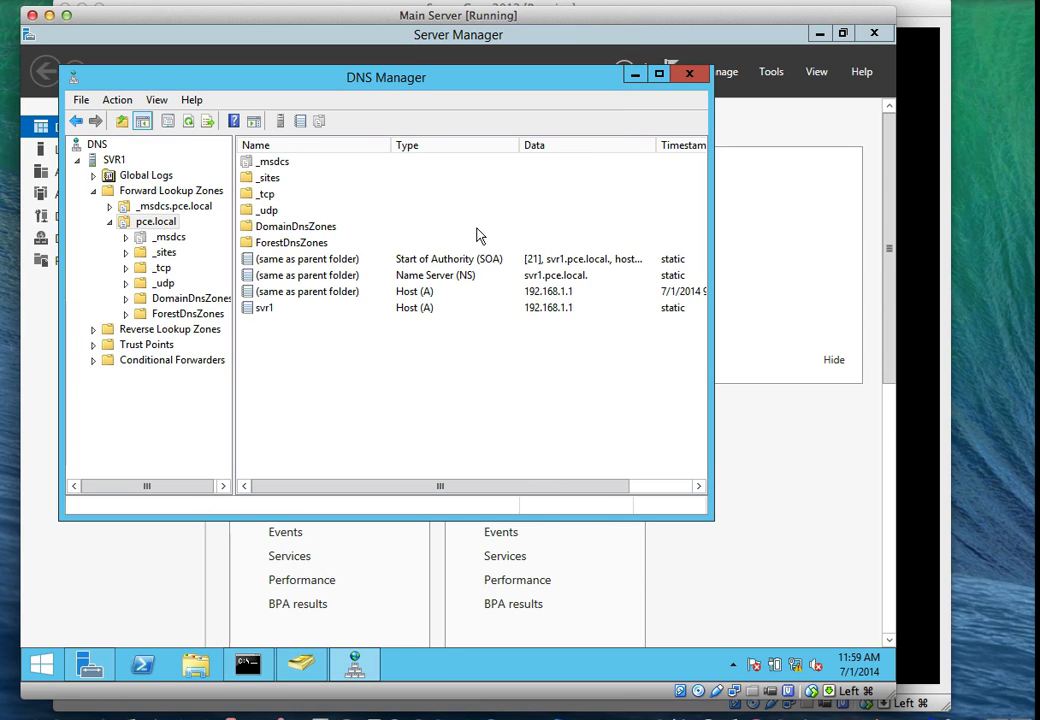
pyautogui.rightClick(451, 369)
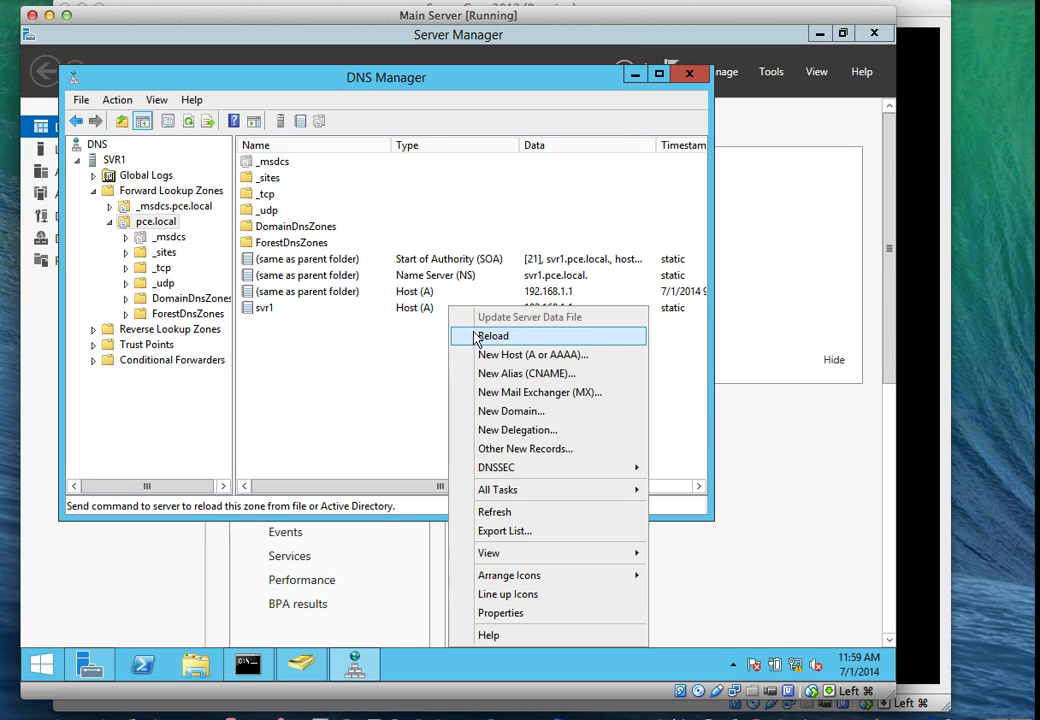
pyautogui.click(495, 511)
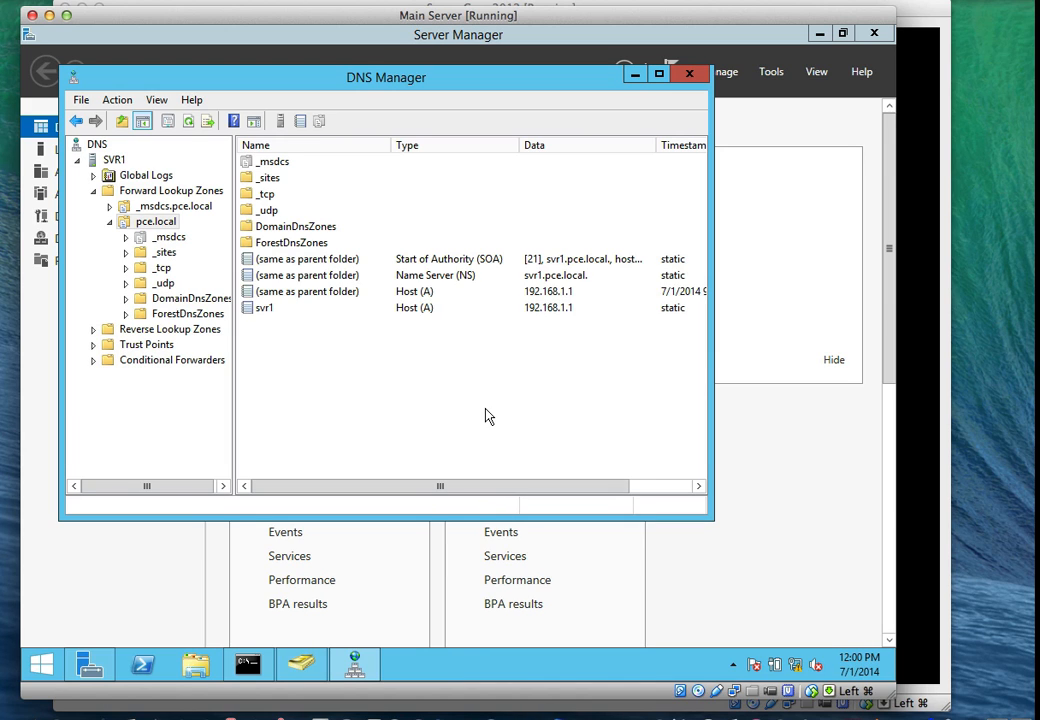
# - Check the timestamps of the pce.local records and refresh the zone again
pyautogui.click(645, 490)
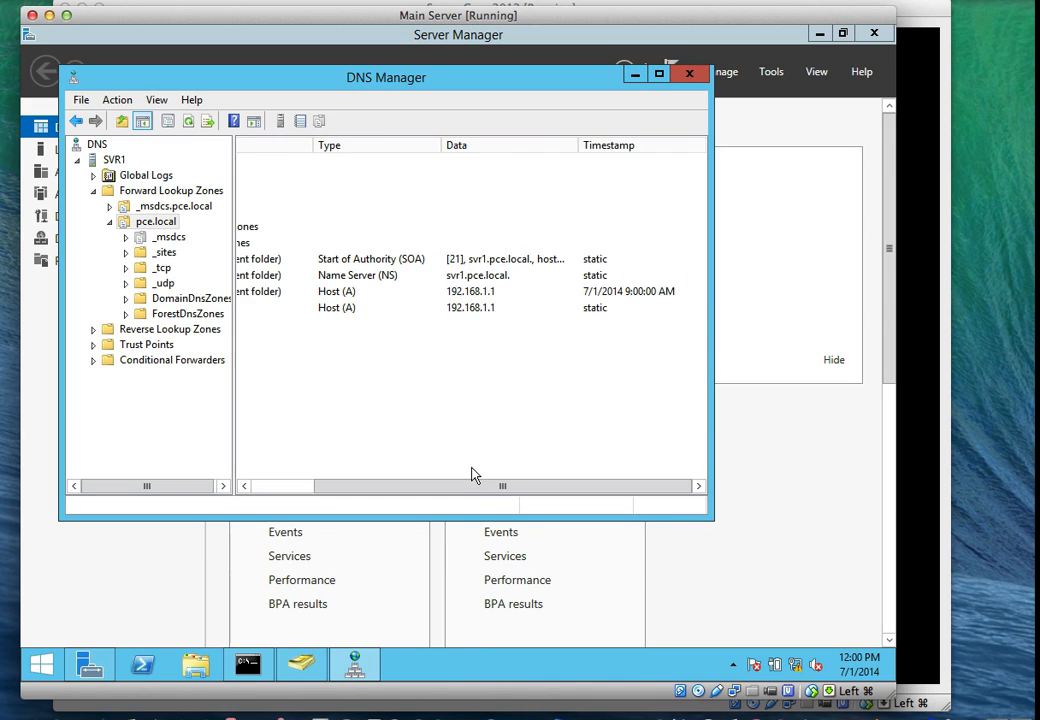
pyautogui.moveTo(476, 490); pyautogui.dragTo(400, 442)
pyautogui.rightClick(412, 371)
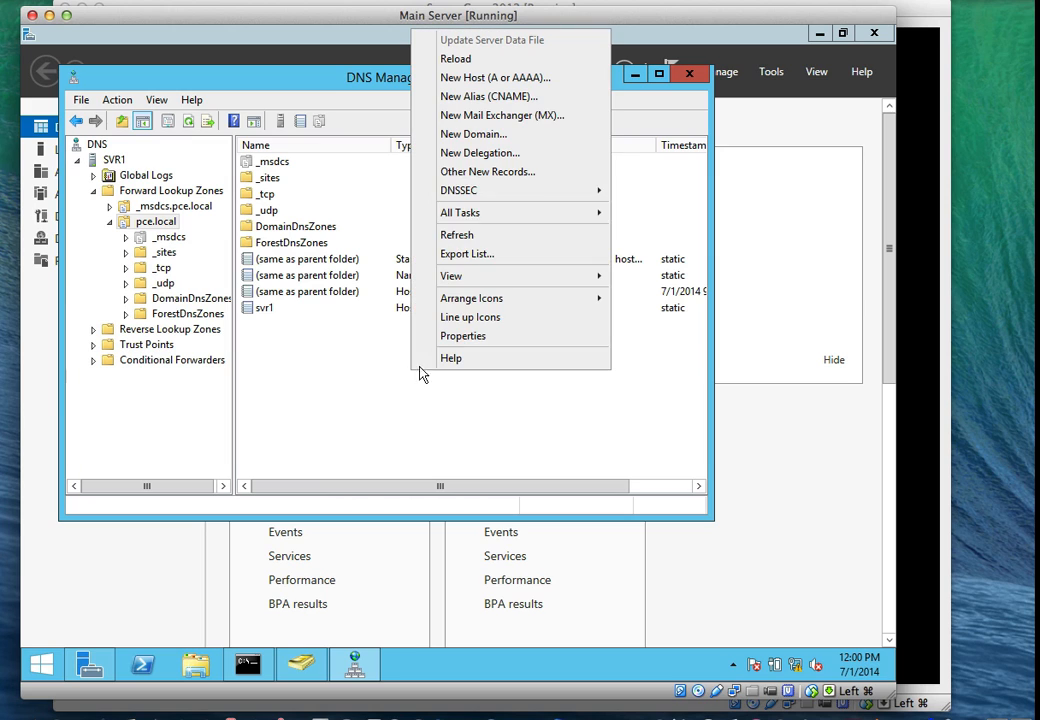
pyautogui.click(465, 237)
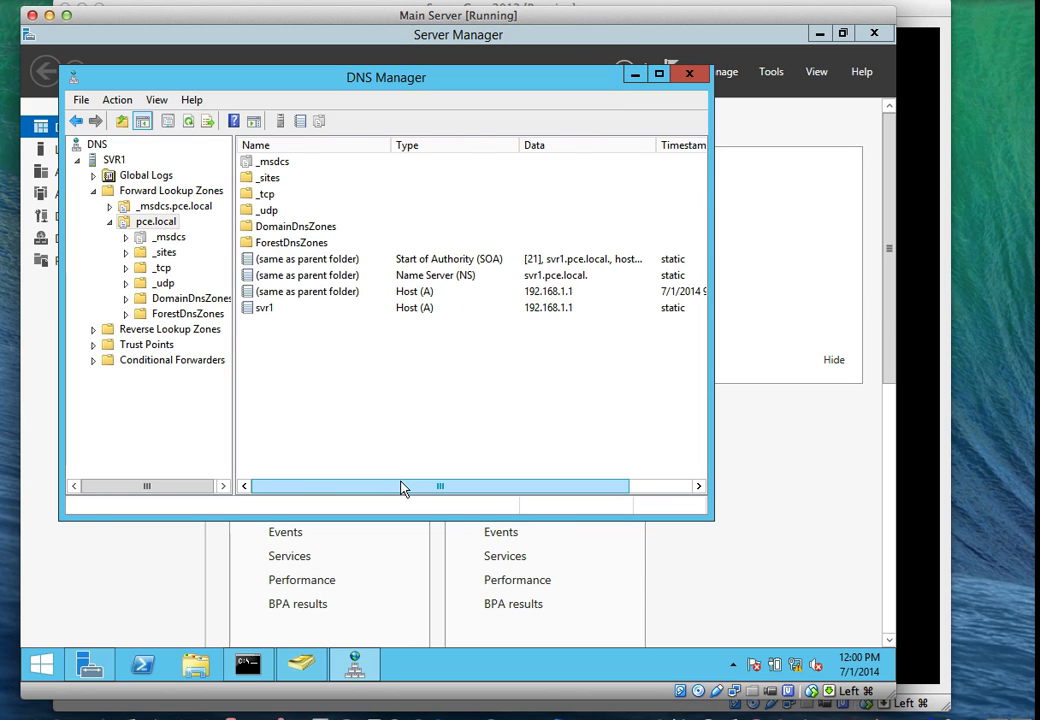
pyautogui.rightClick(429, 410)
pyautogui.click(482, 272)
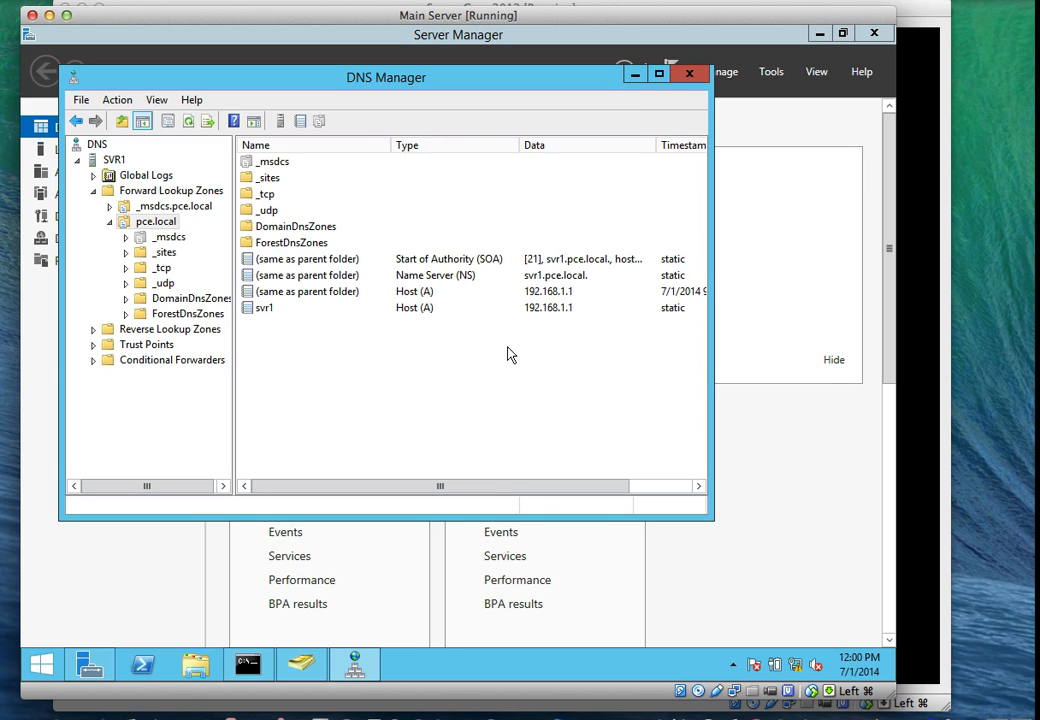
# - Switch to the Server Core 2012 machine and exit Server Configuration to the command line, keeping the virtual machine running
pyautogui.click(910, 10)
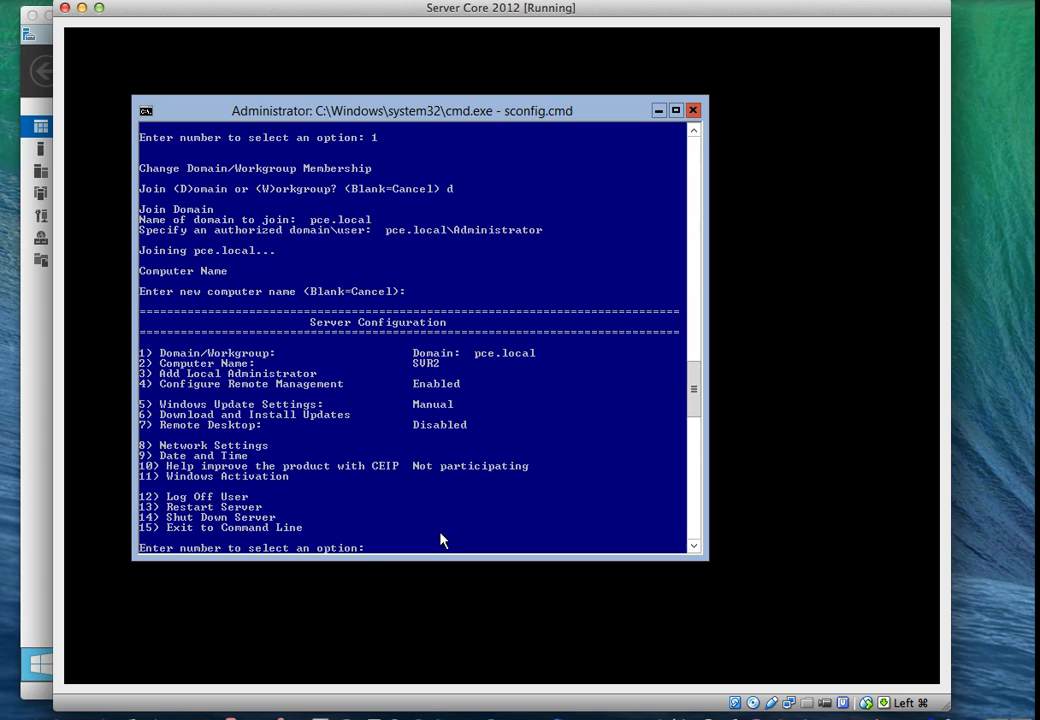
pyautogui.write('15')
pyautogui.press('Return')
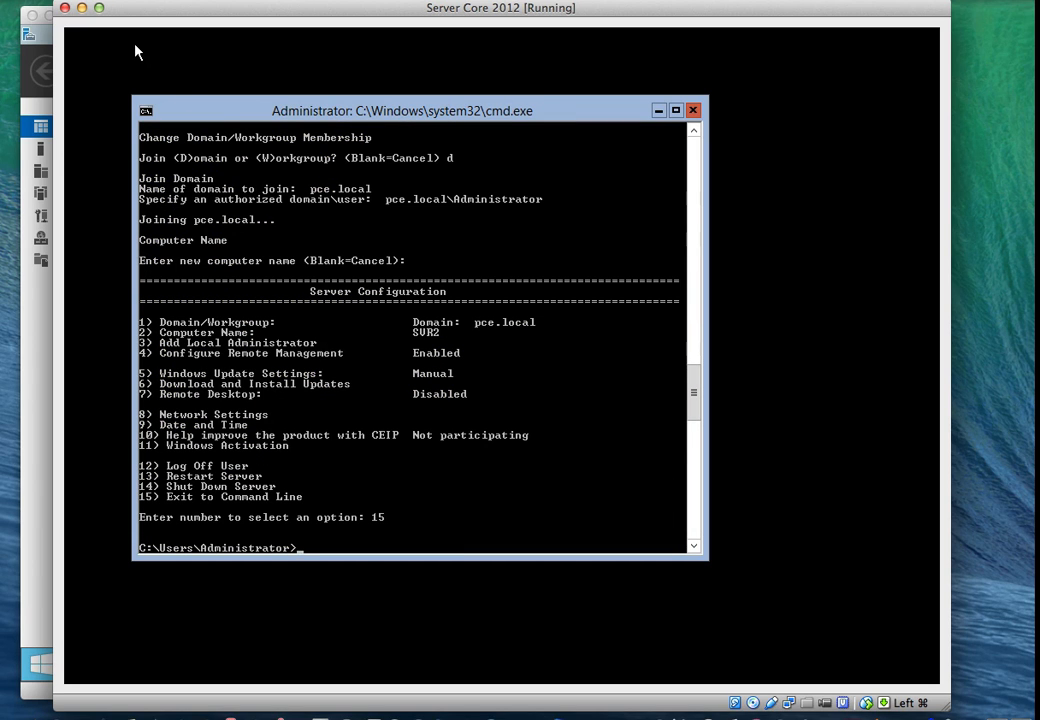
pyautogui.press('super+q')
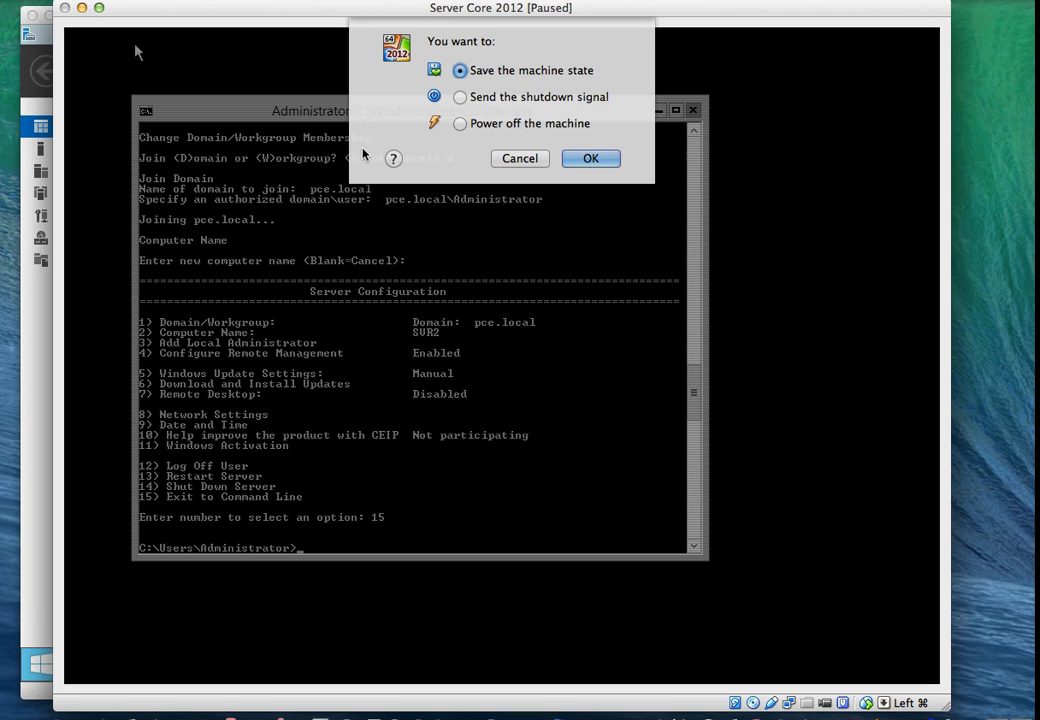
pyautogui.click(516, 158)
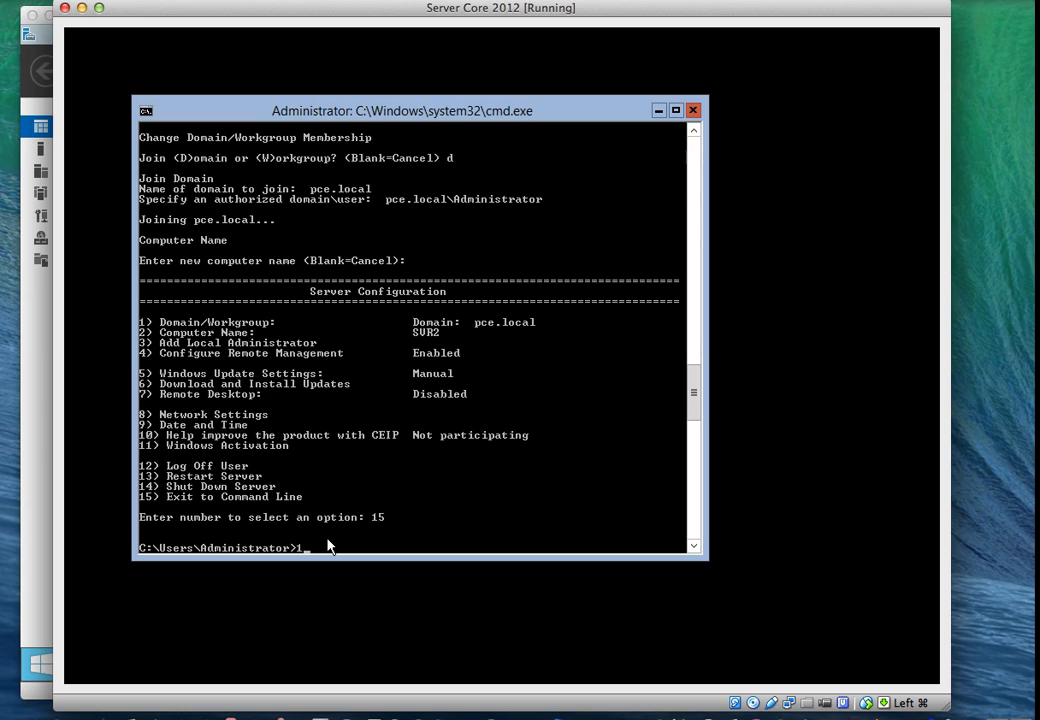
# - Relaunch Server Configuration with sconfig.cmd and shut down the Server Core machine using option 14
pyautogui.press('Return')
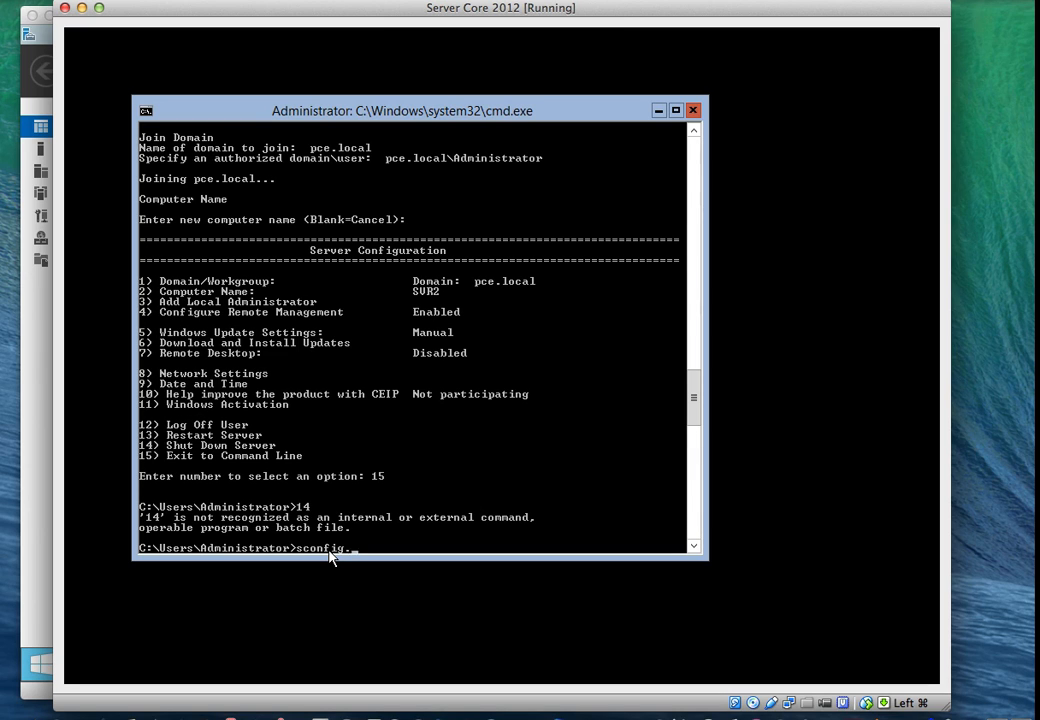
pyautogui.write('d')
pyautogui.press('Return')
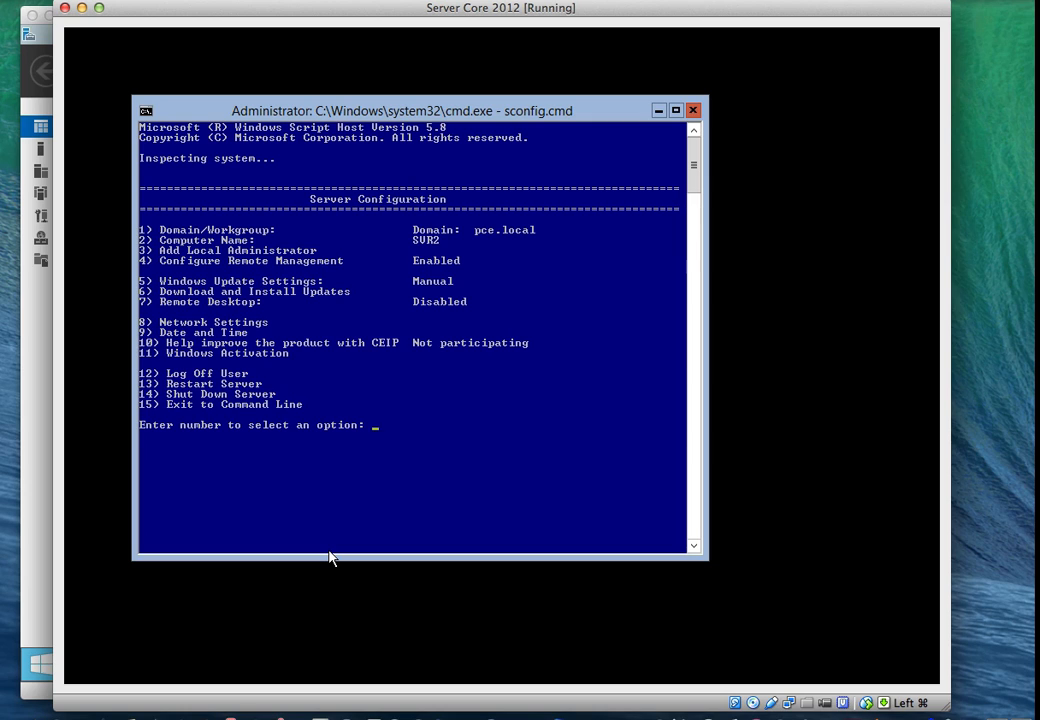
pyautogui.write('14')
pyautogui.press('Return')
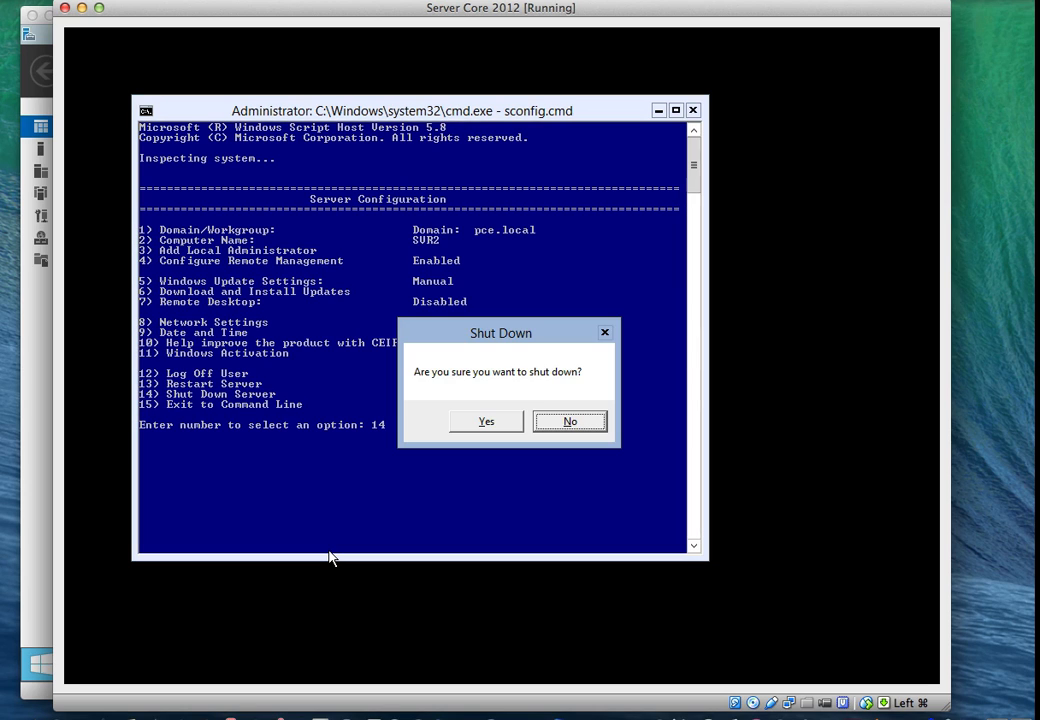
pyautogui.click(466, 418)
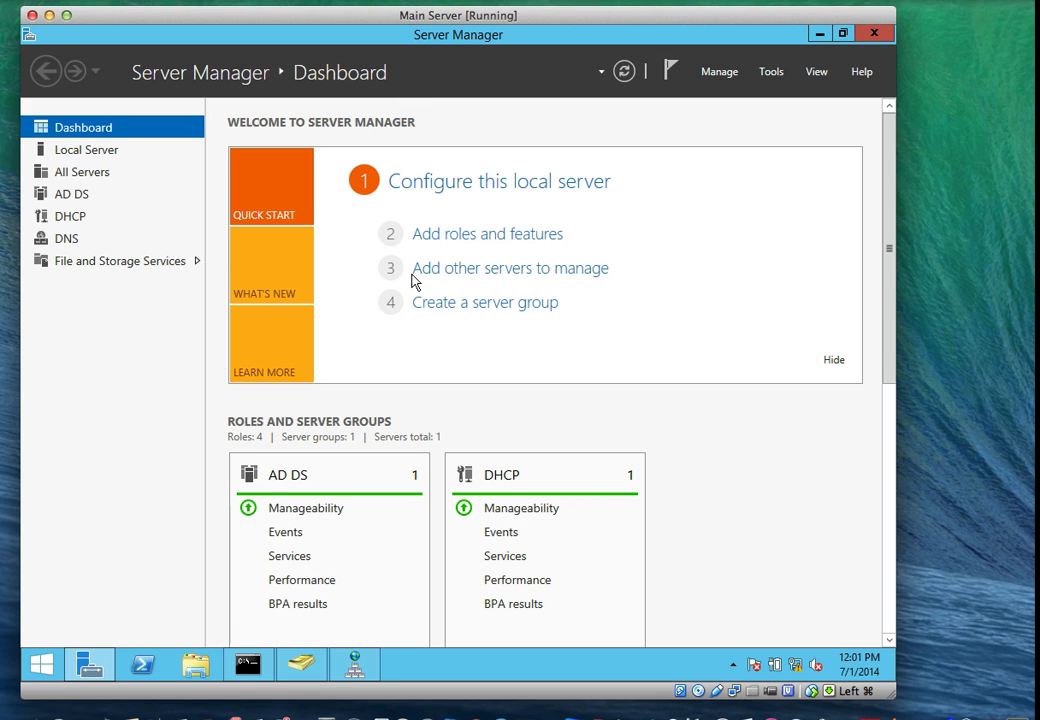
# - Refresh the pce.local zone once more in DNS Manager on Main Server, and close DNS Manager
pyautogui.click(354, 664)
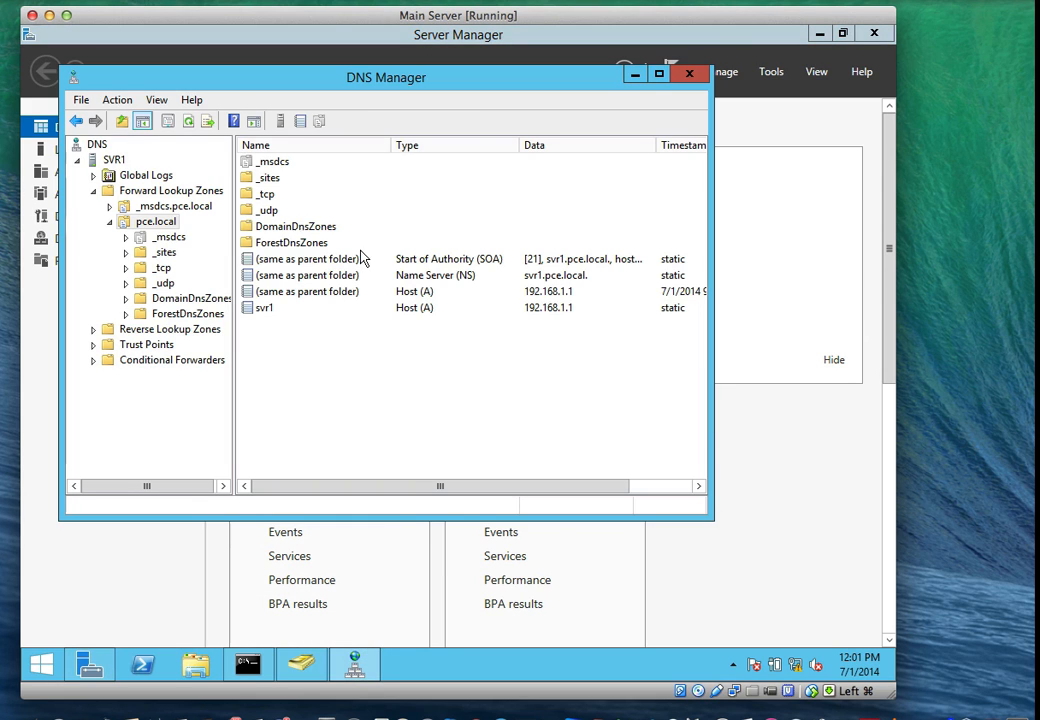
pyautogui.rightClick(341, 370)
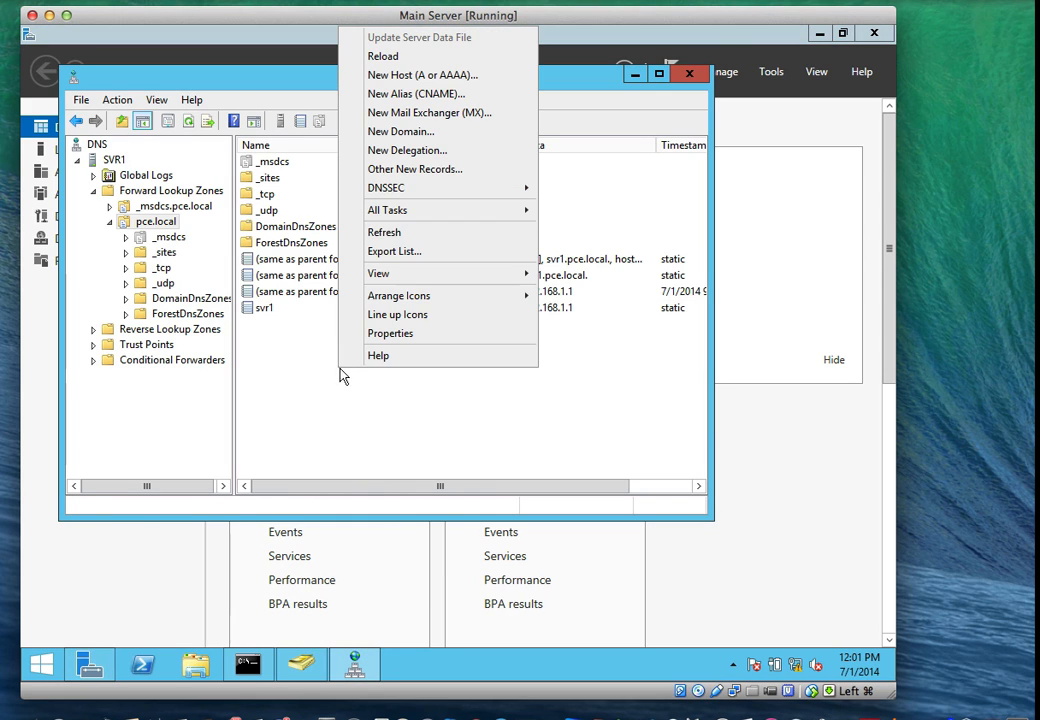
pyautogui.click(384, 232)
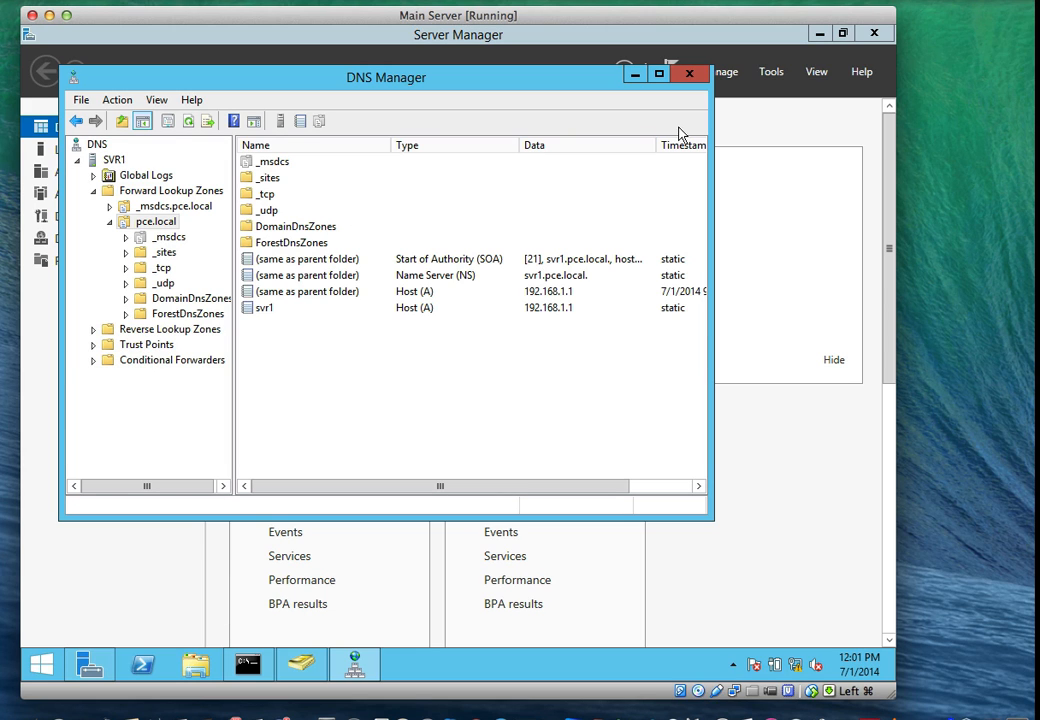
pyautogui.click(689, 73)
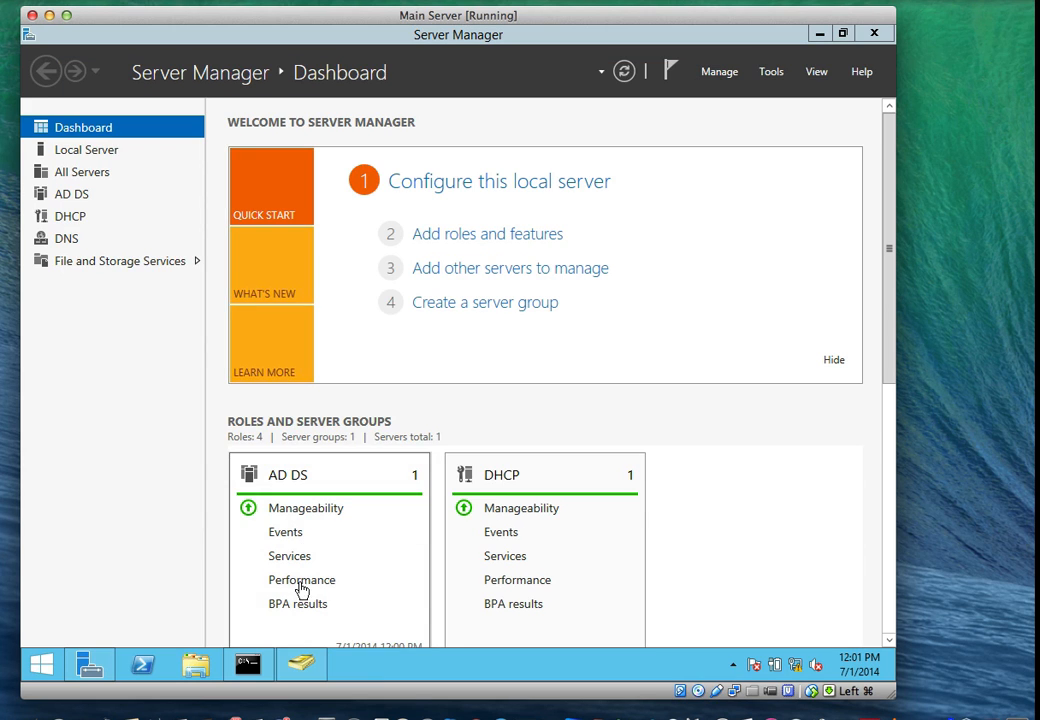
# - Review the Computers and Domain Controllers containers in Active Directory Users and Computers, selecting SVR1 among the domain controllers
pyautogui.click(301, 663)
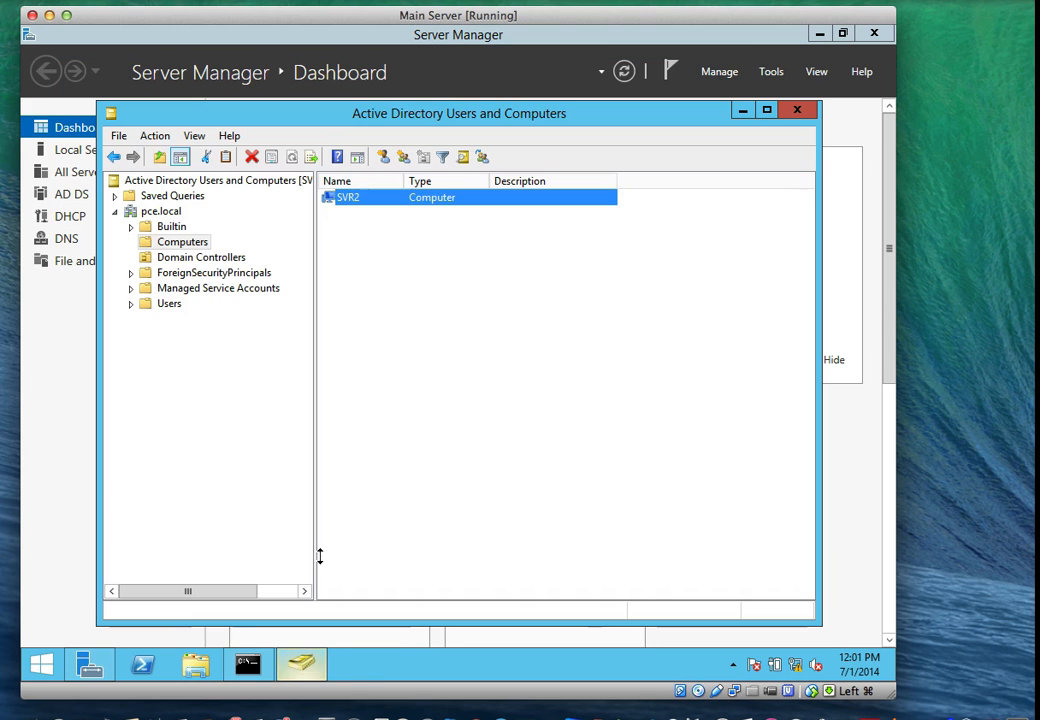
pyautogui.click(192, 242)
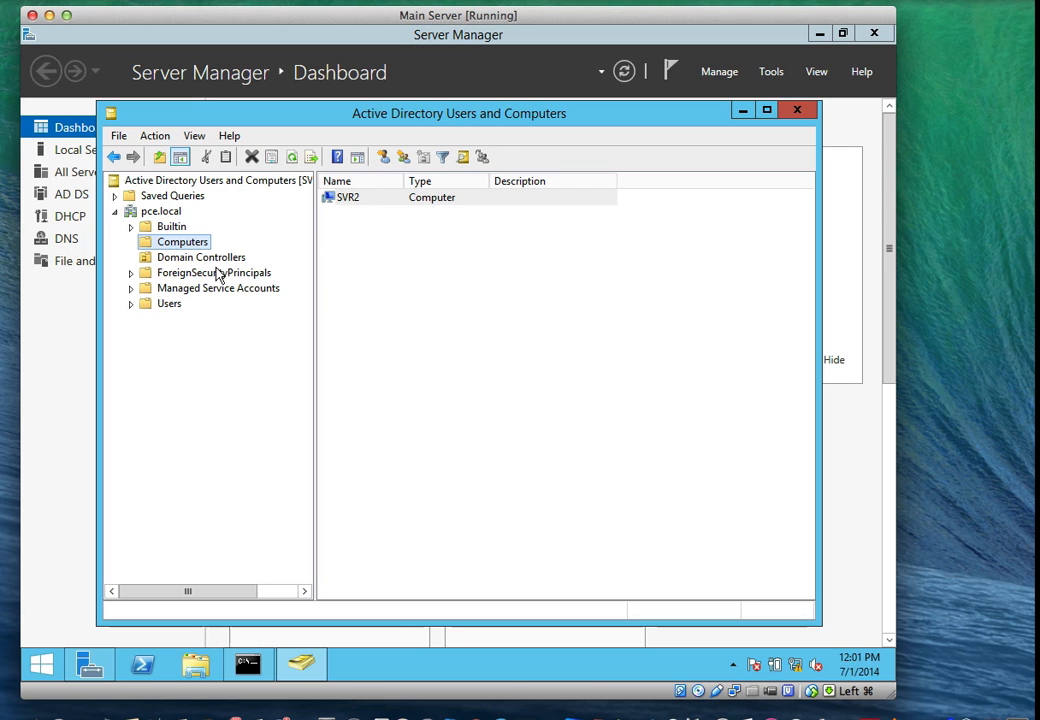
pyautogui.click(222, 259)
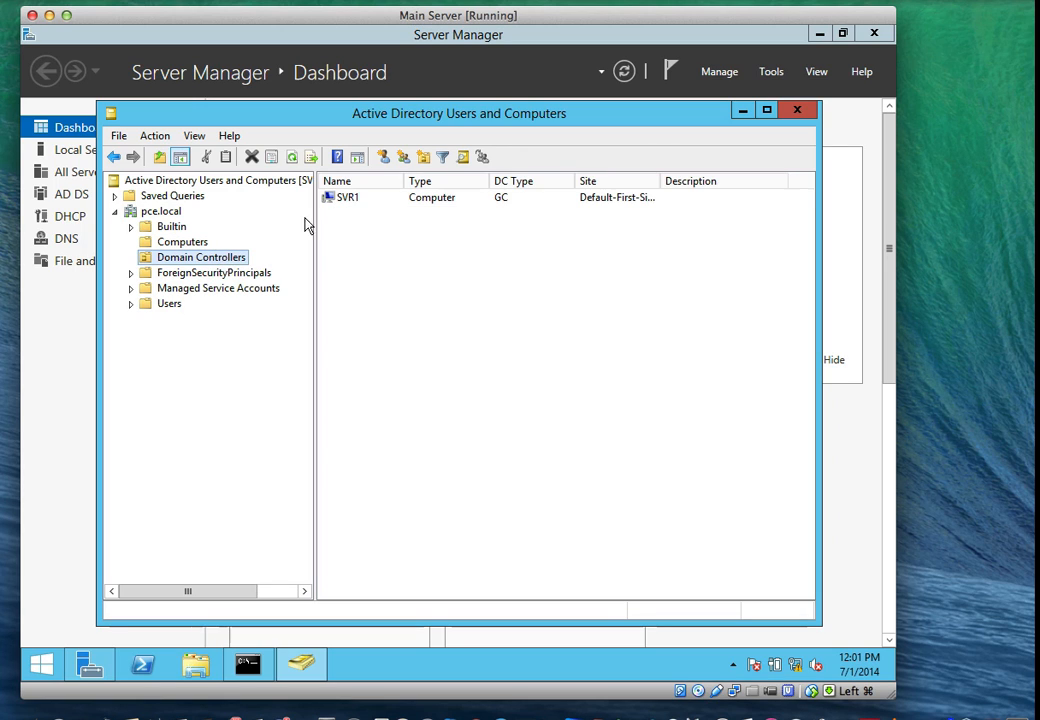
pyautogui.click(358, 199)
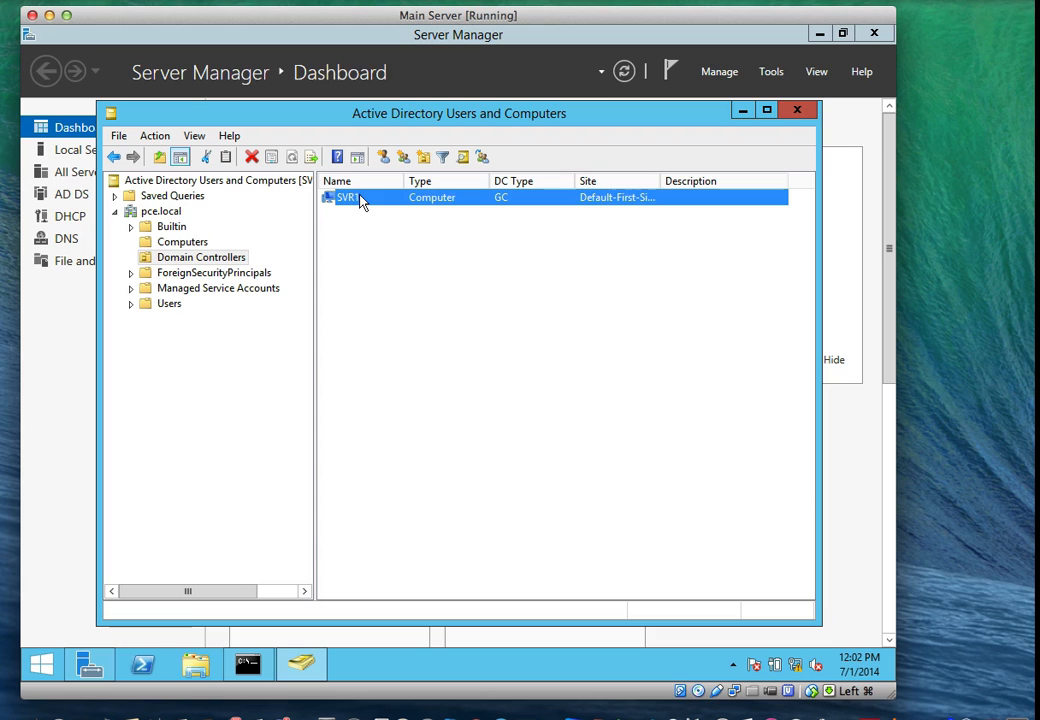
pyautogui.click(733, 1)
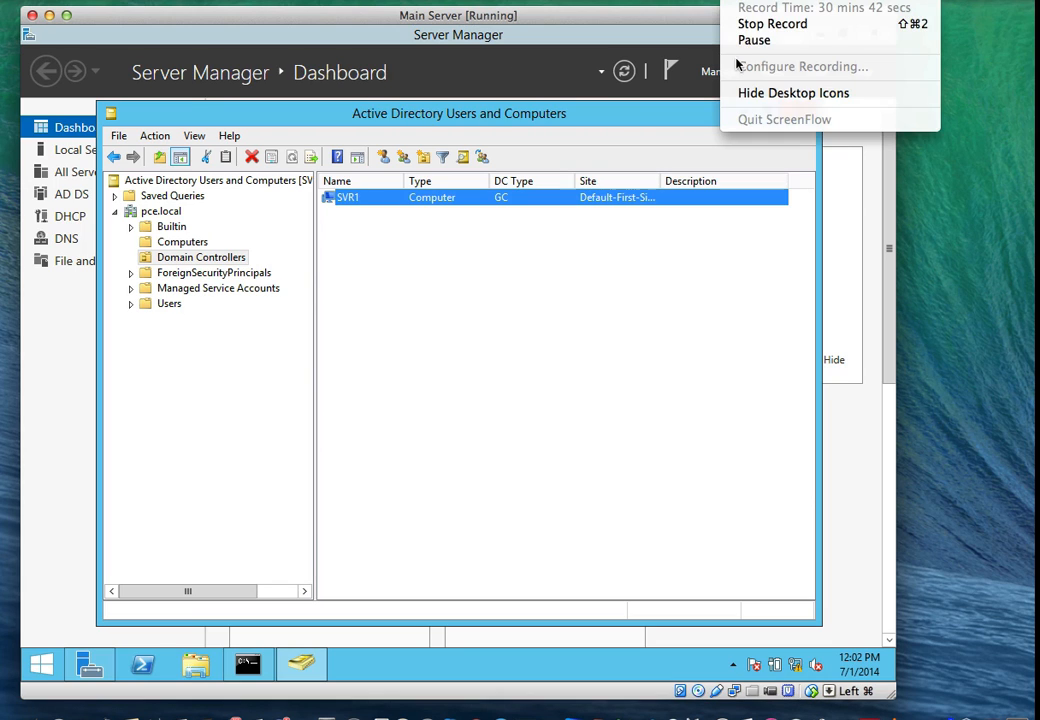